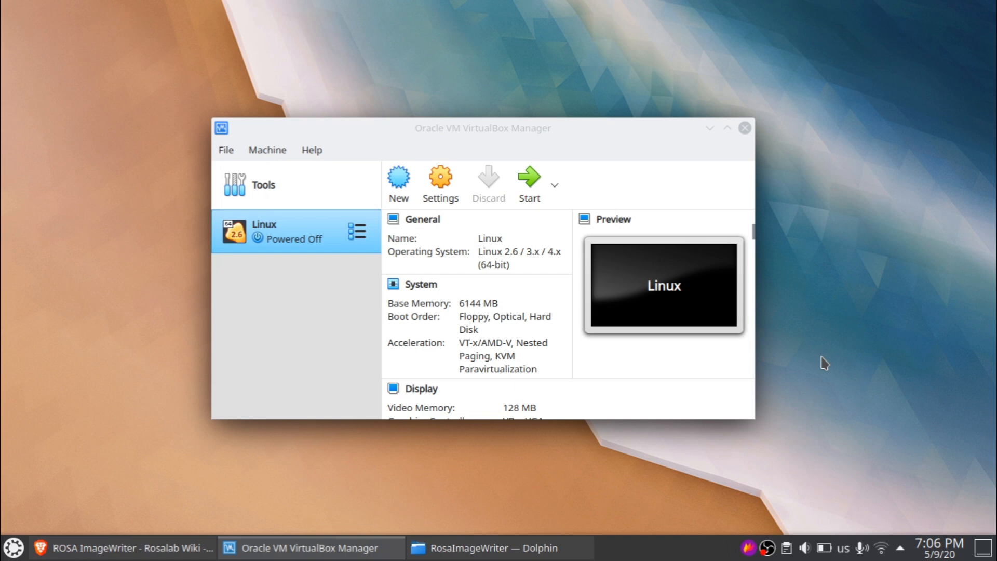
- Bring the browser forward on the Anarchy Installer releases page on GitLab
click(132, 549)
click(264, 12)
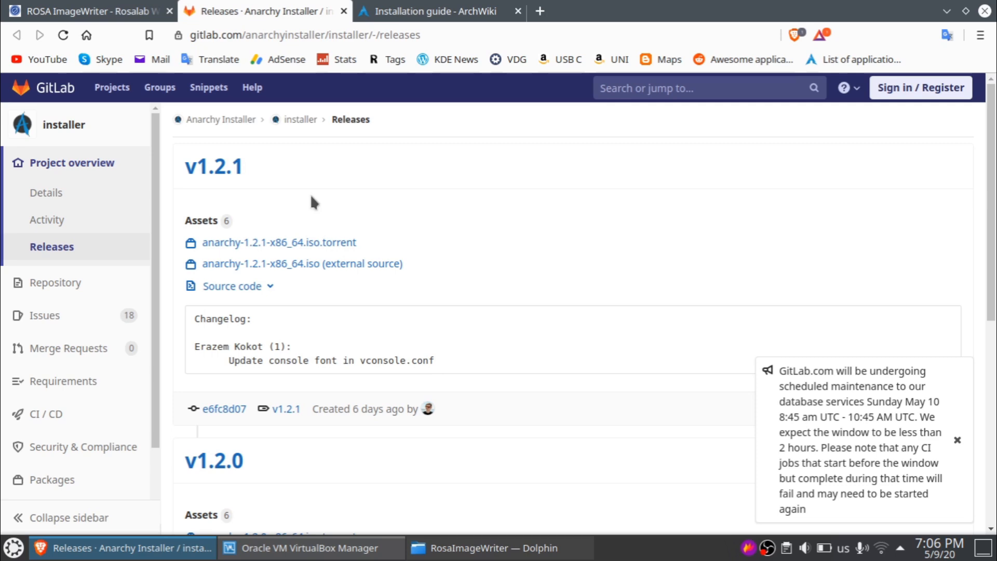
- Follow the v1.2.1 anarchy-1.2.1-x86_64.iso external-source link to its SourceForge download page
scroll(286, 222, down, 8)
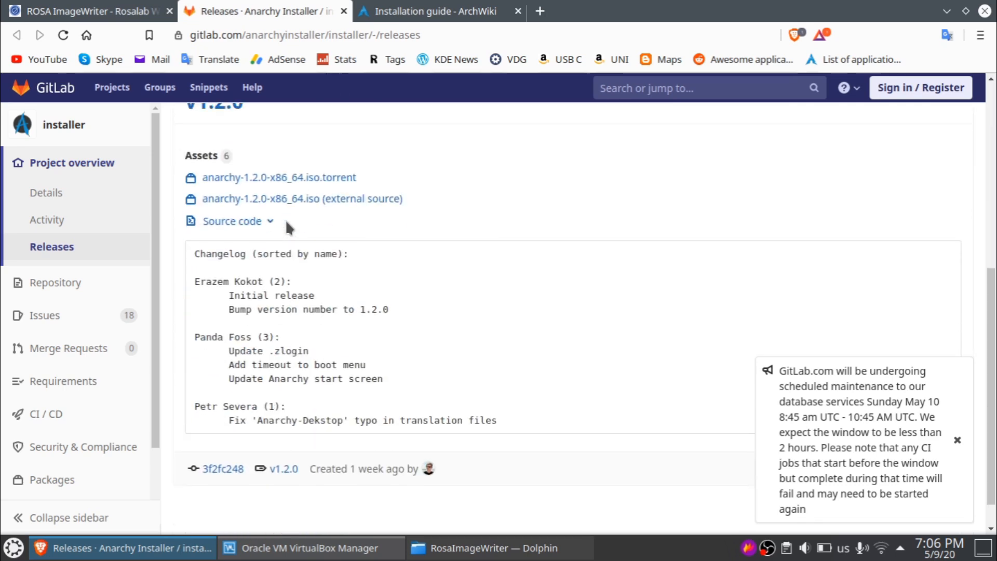
scroll(285, 219, up, 7)
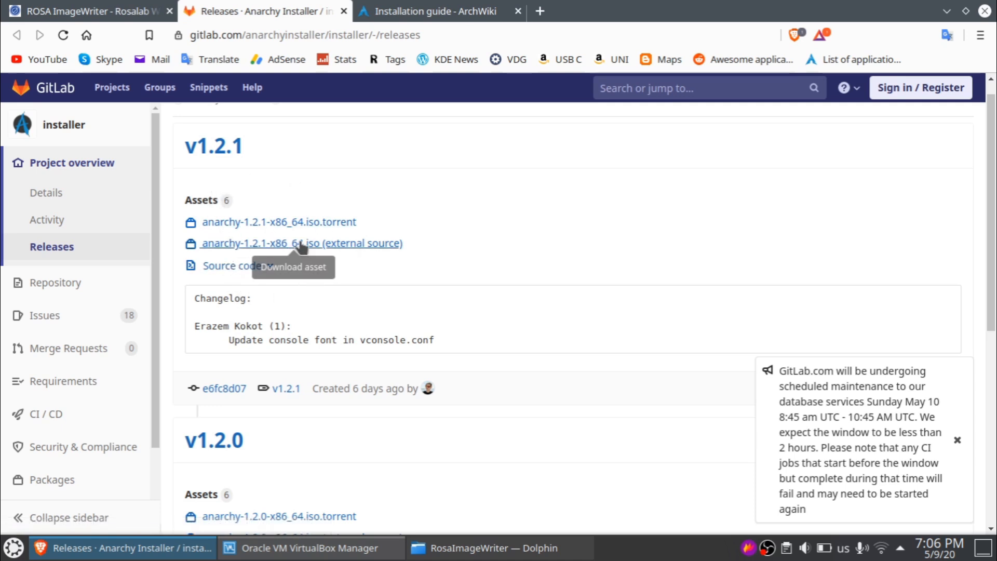
click(301, 245)
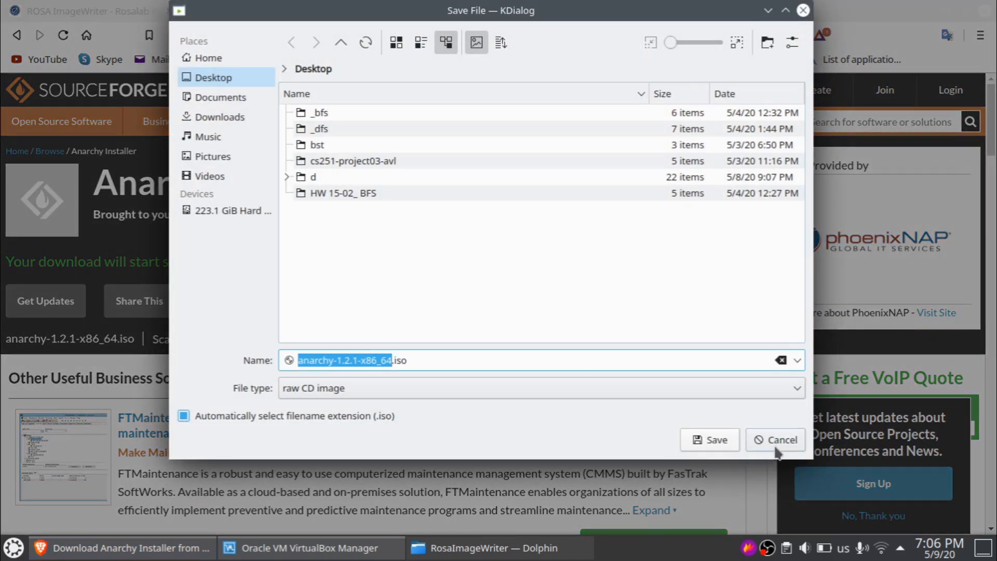
- Cancel saving the Anarchy ISO and switch to the ROSA ImageWriter wiki tab
click(778, 445)
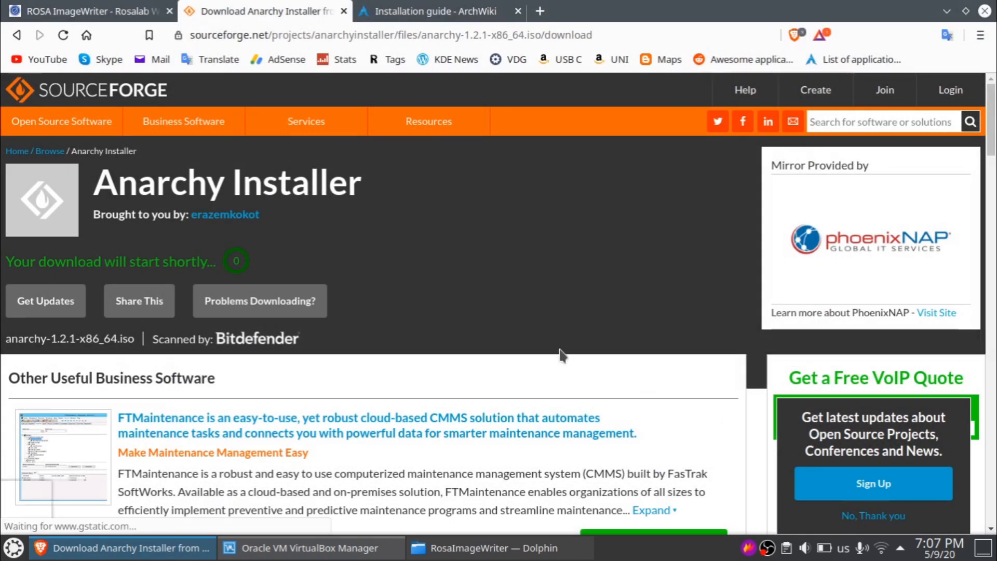
click(105, 7)
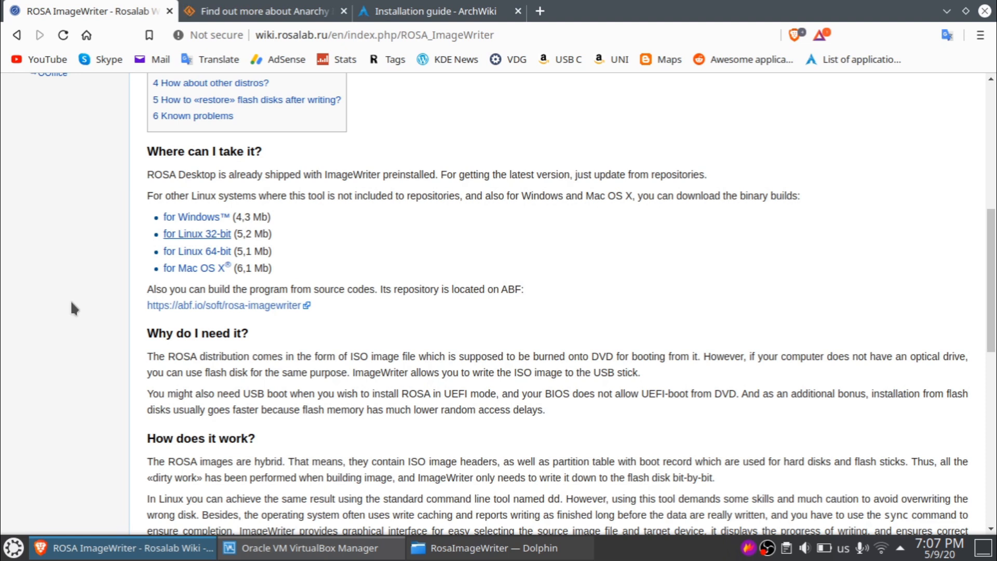
- Glance at the Arch installation guide, then return to the ROSA ImageWriter wiki page
click(416, 11)
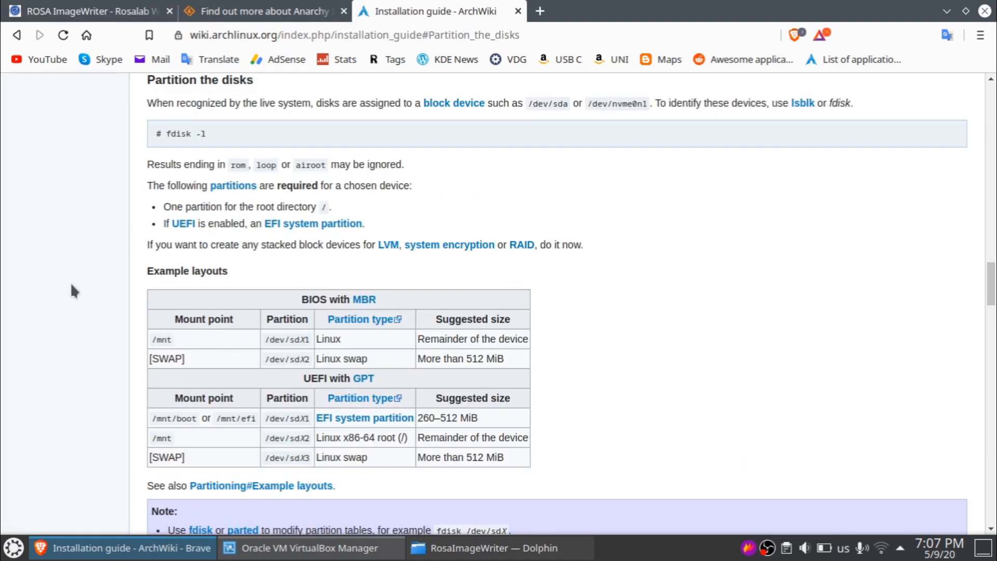
click(52, 11)
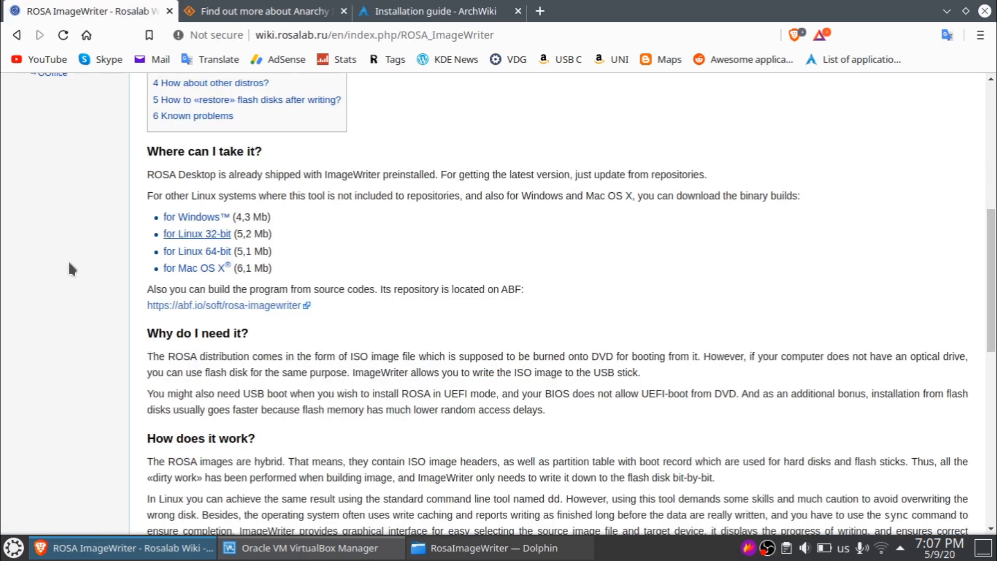
scroll(70, 268, up, 8)
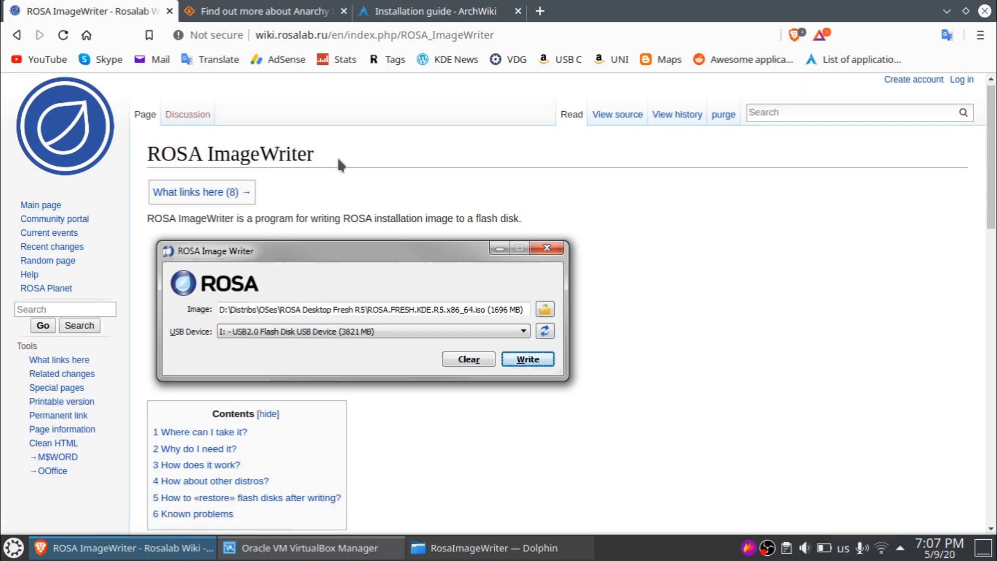
drag(337, 141, 133, 146)
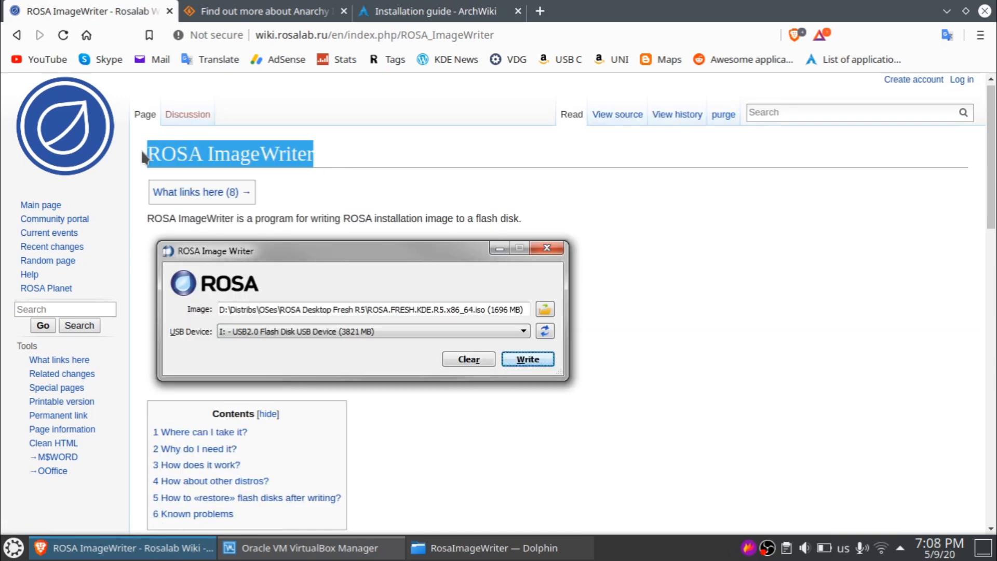
click(142, 152)
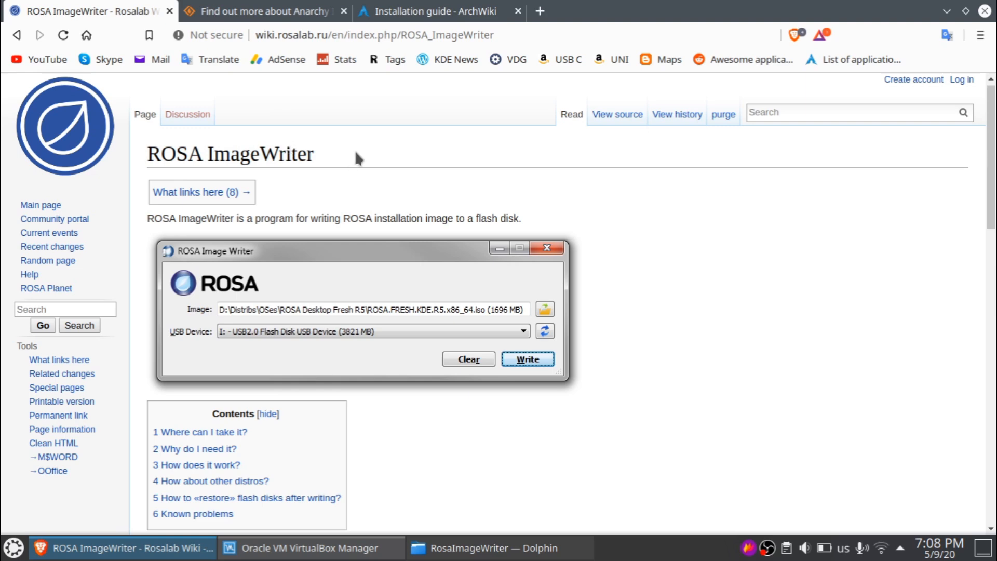
- Try the Linux 64-bit ImageWriter download, cancel its save, and show the RosaImageWriter folder in Dolphin
scroll(356, 152, down, 2)
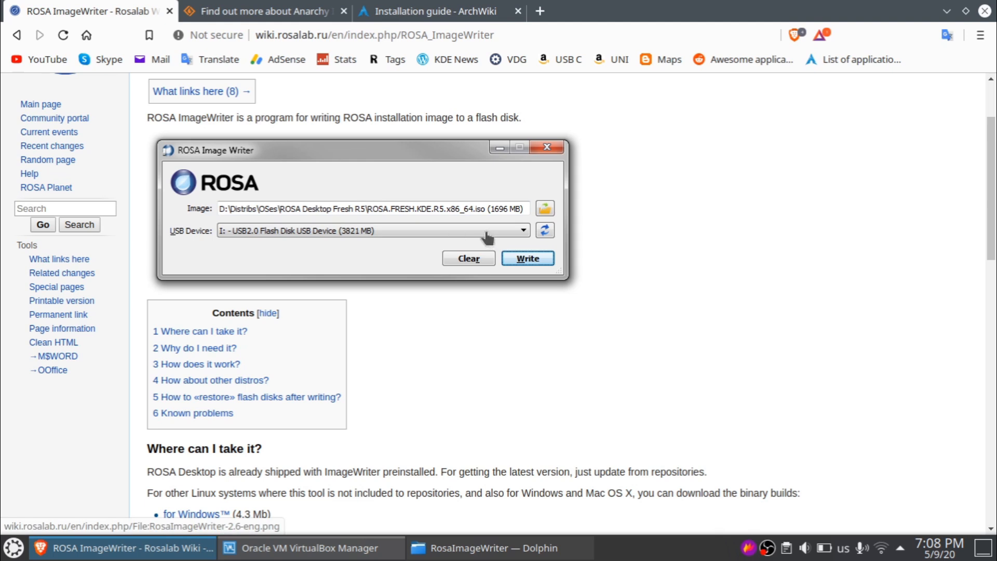
scroll(487, 237, down, 3)
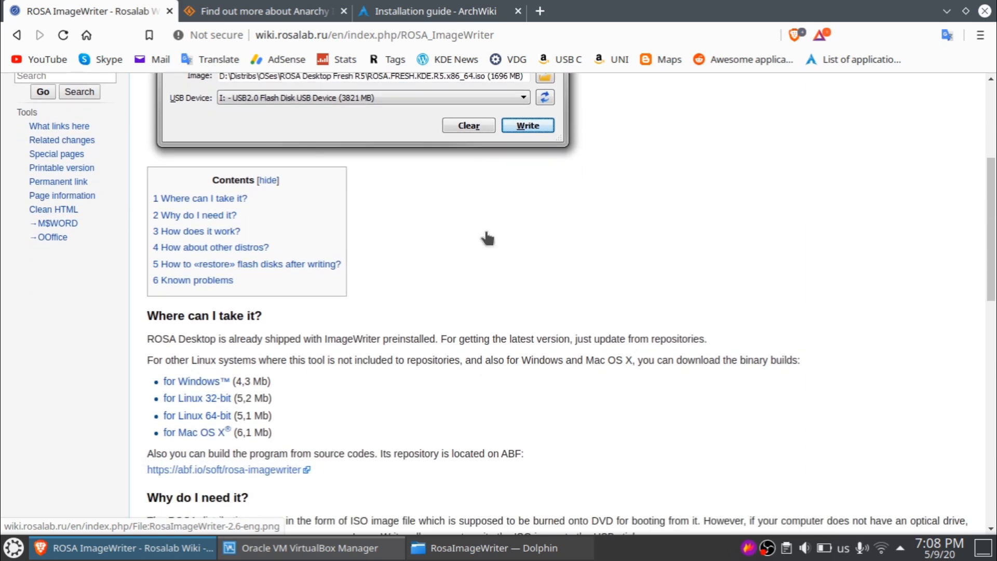
scroll(398, 251, up, 2)
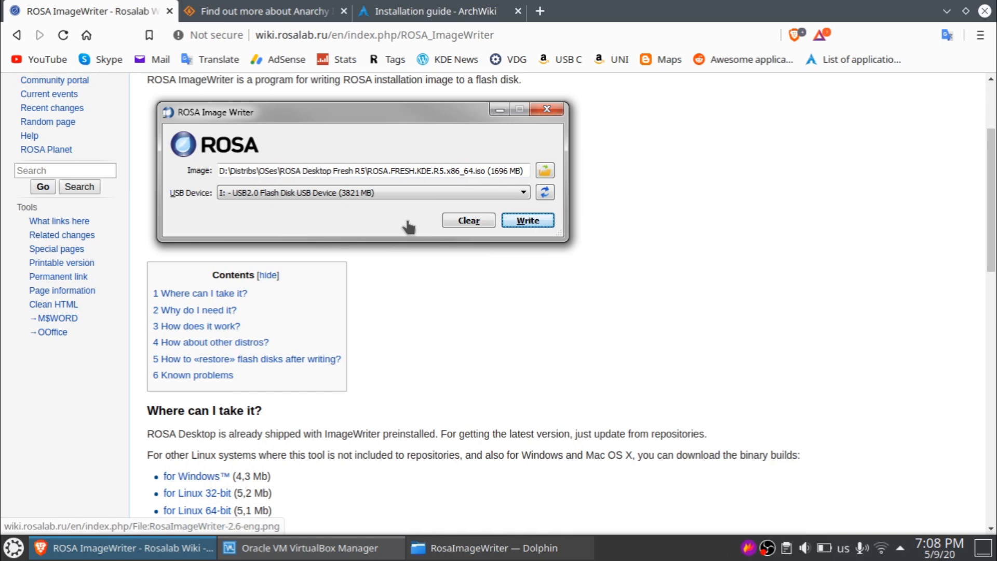
scroll(409, 226, down, 1)
scroll(409, 227, down, 4)
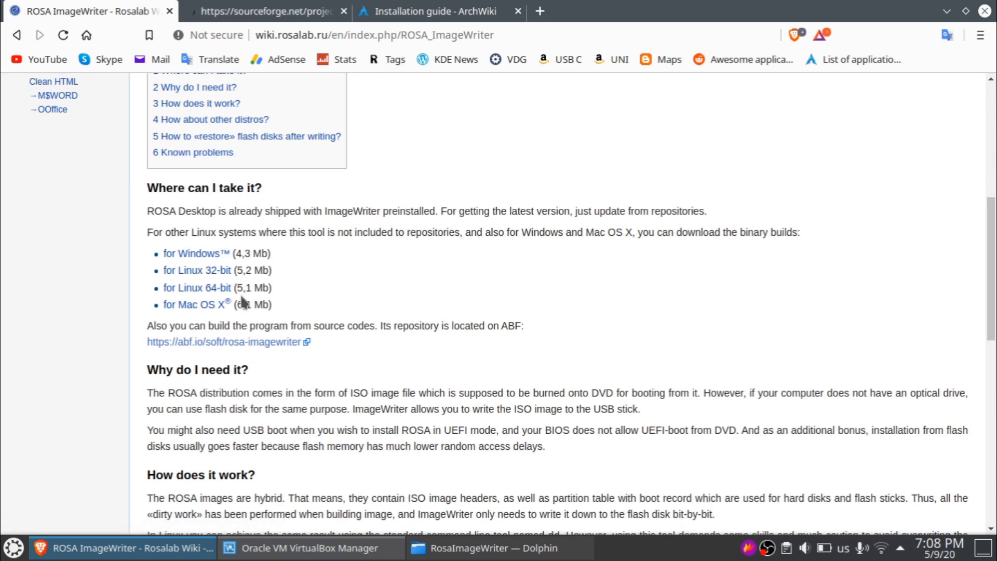
click(196, 290)
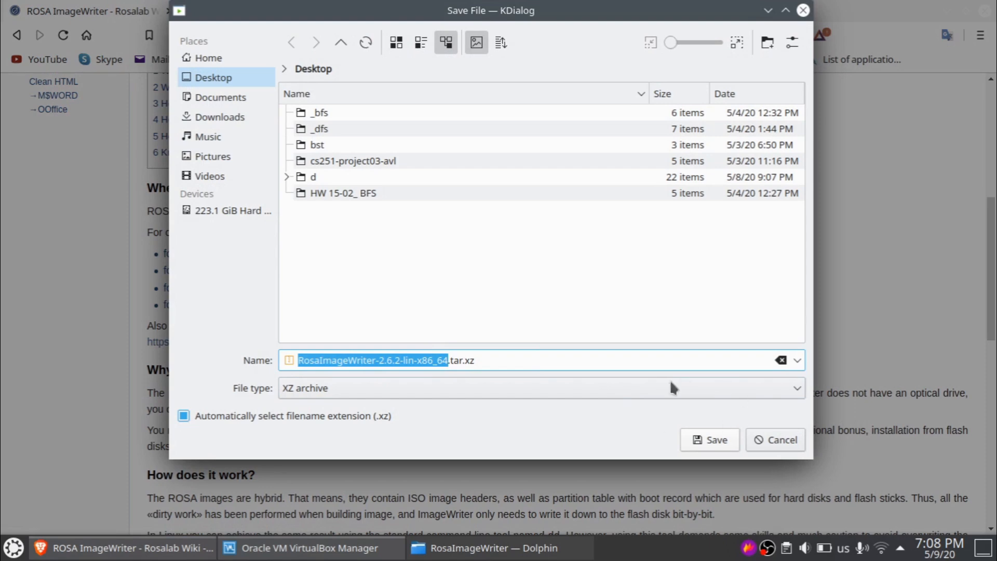
click(777, 435)
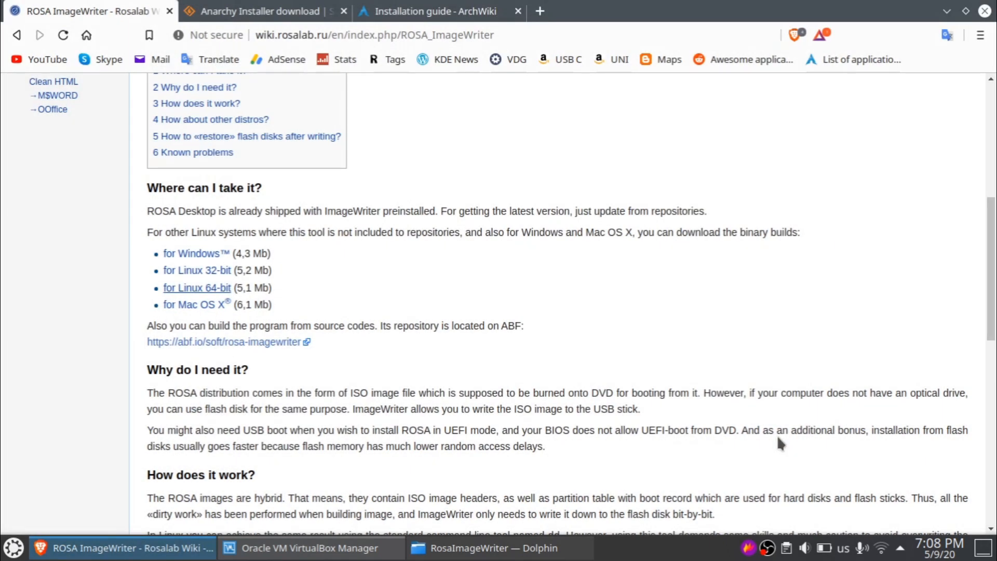
click(520, 552)
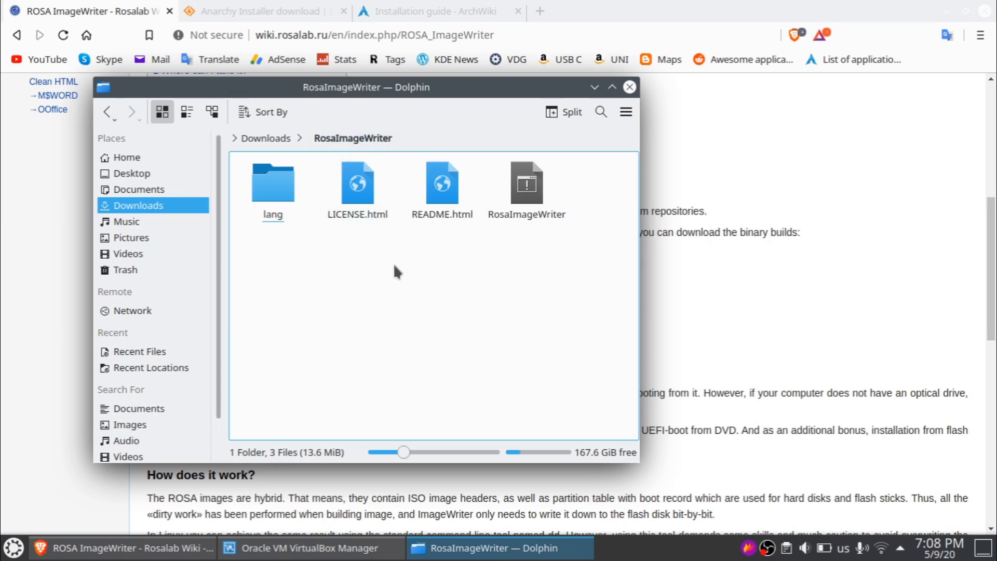
- Open Konsole and cd into the copied Downloads/RosaImageWriter folder path
key(ctrl+alt+t)
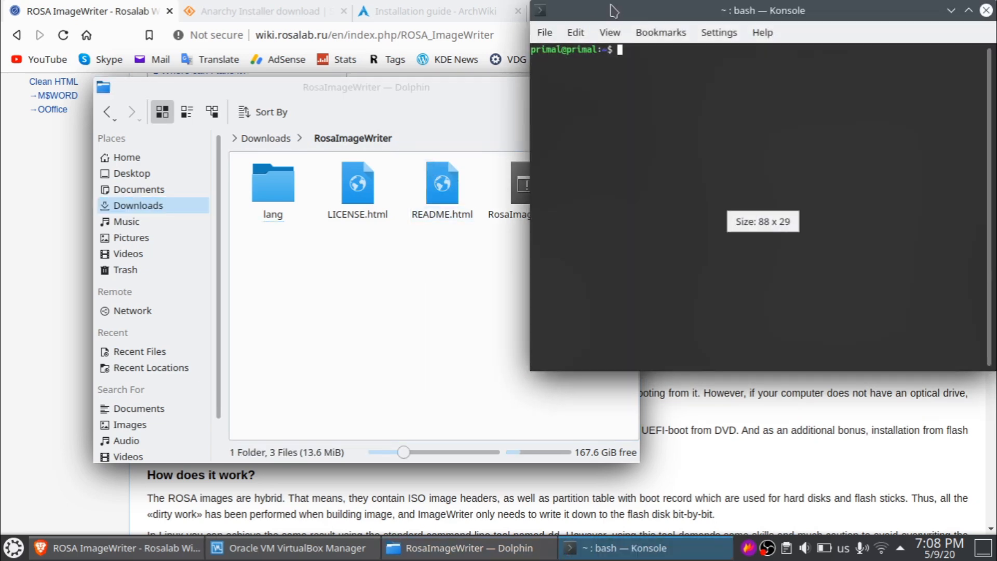
drag(615, 10, 640, 67)
click(473, 134)
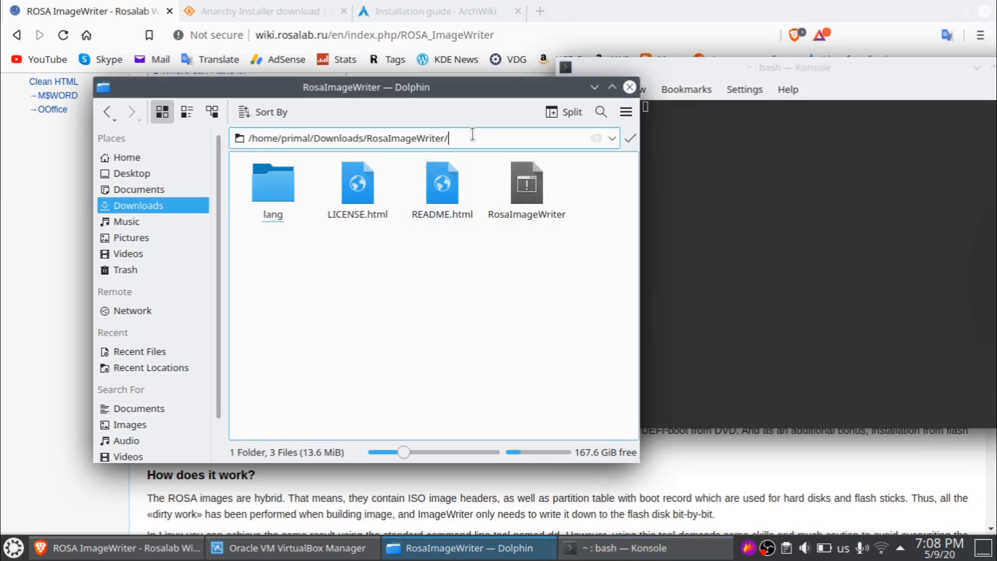
key(ctrl+a)
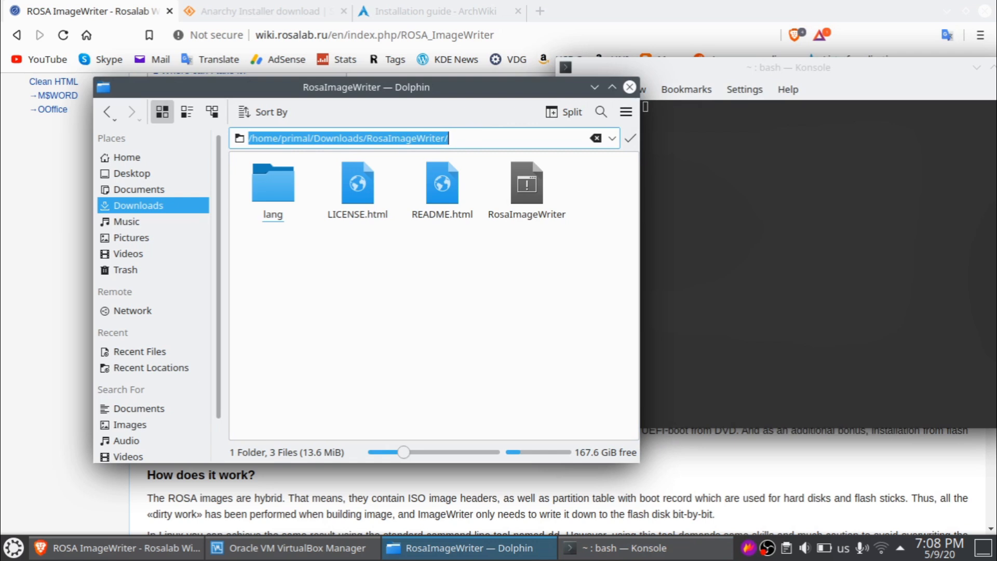
click(919, 227)
drag(649, 73, 510, 99)
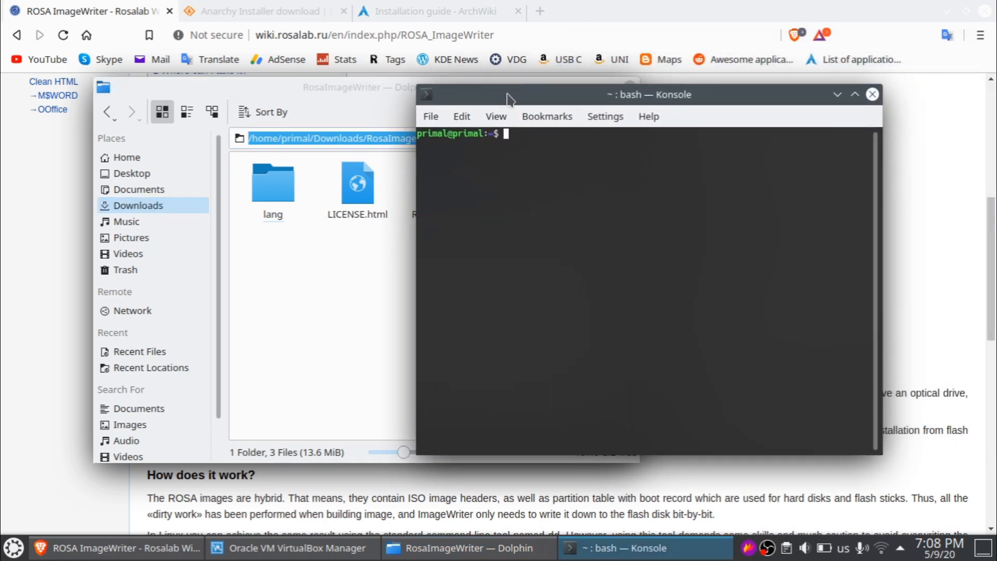
text(cd)
text(/home/primal/Downloads/RosaImageWriter/)
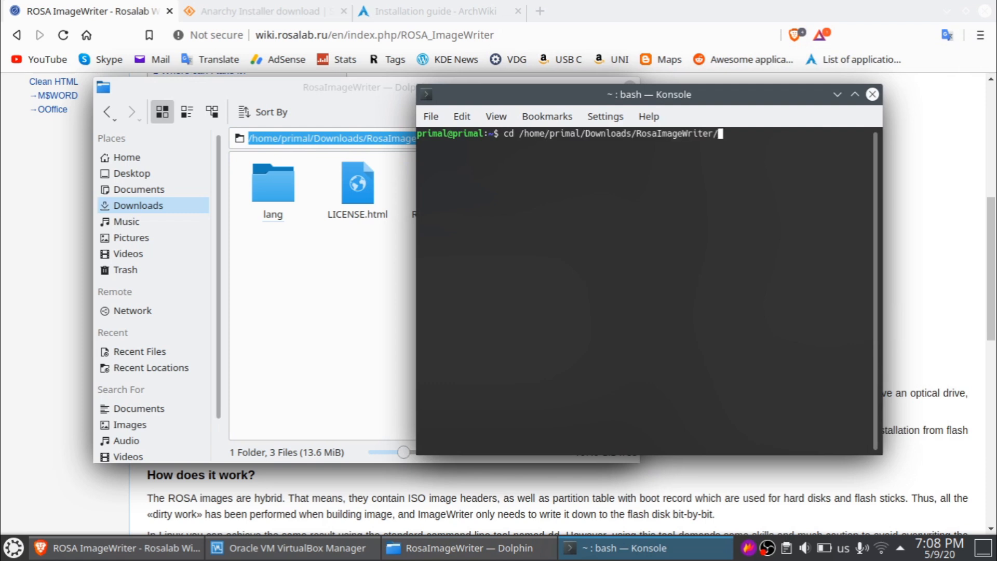
key(Return)
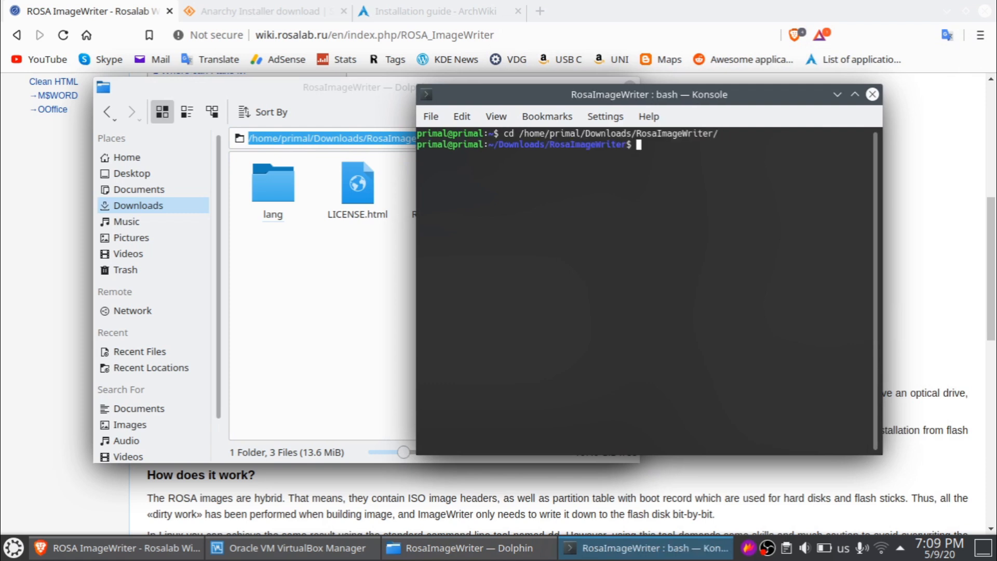
- Run RosaImageWriter with sudo by dropping its file into the terminal, and check its USB device list
drag(520, 94, 452, 118)
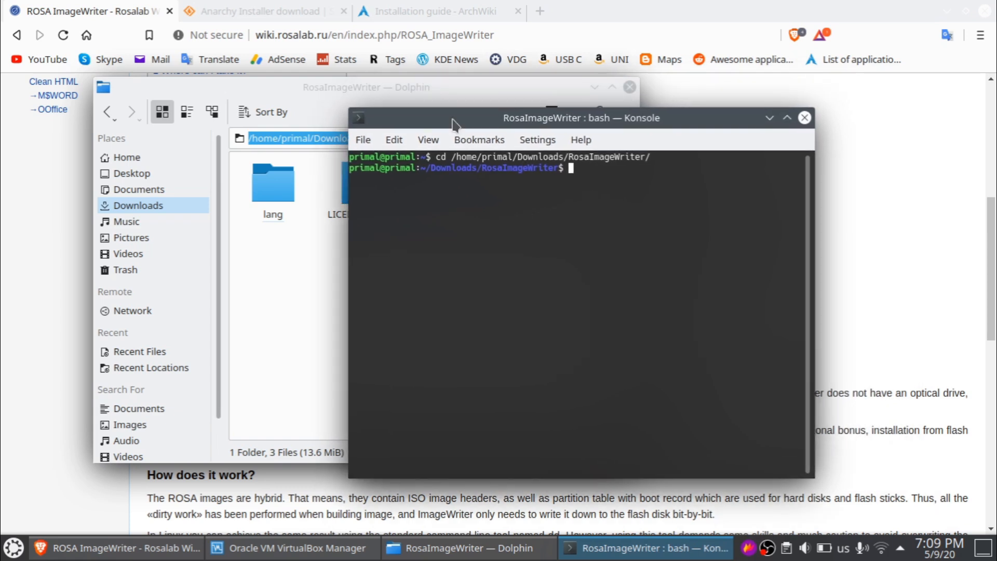
text(sudo)
click(269, 283)
drag(526, 197, 700, 247)
click(702, 245)
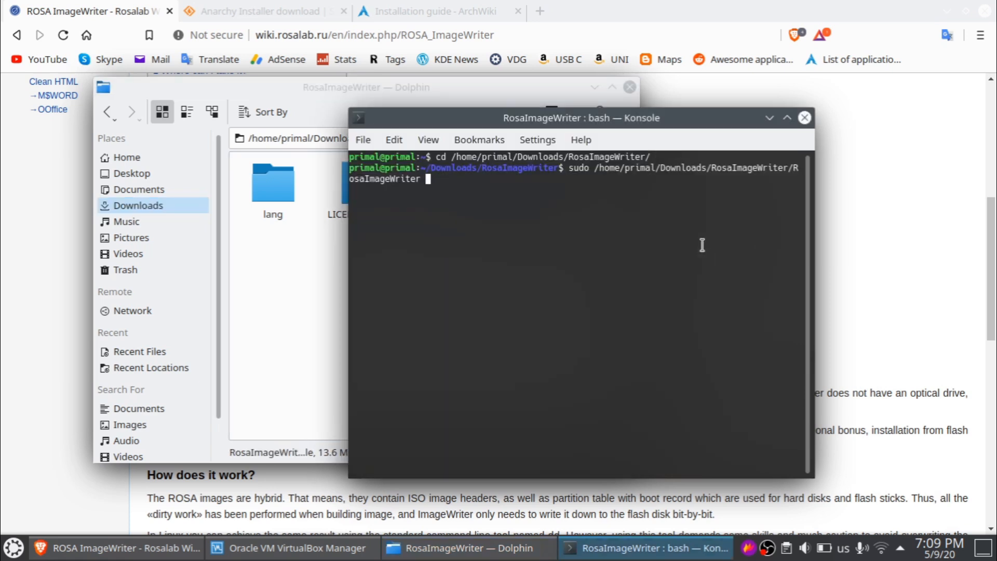
key(Return)
key(Return)
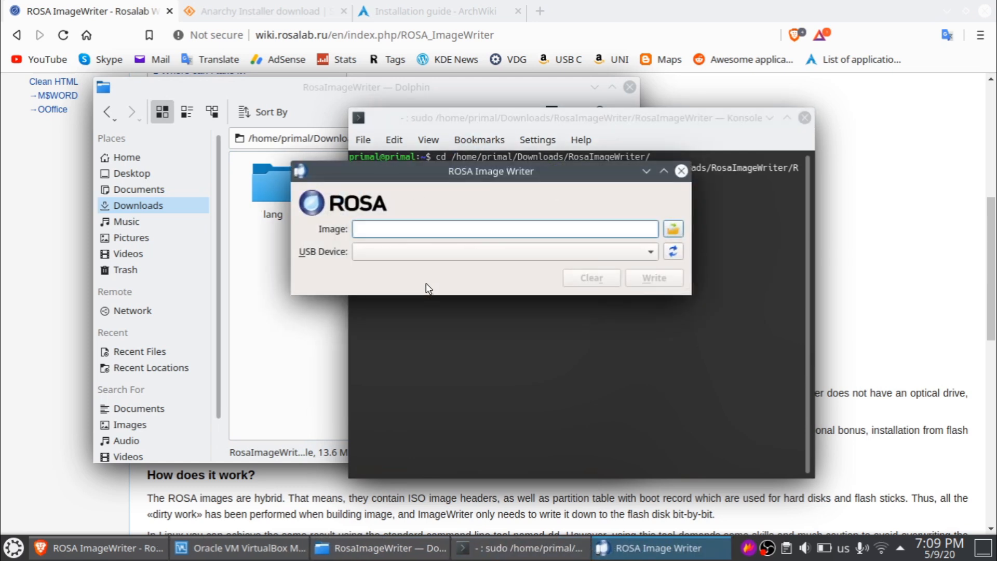
click(428, 253)
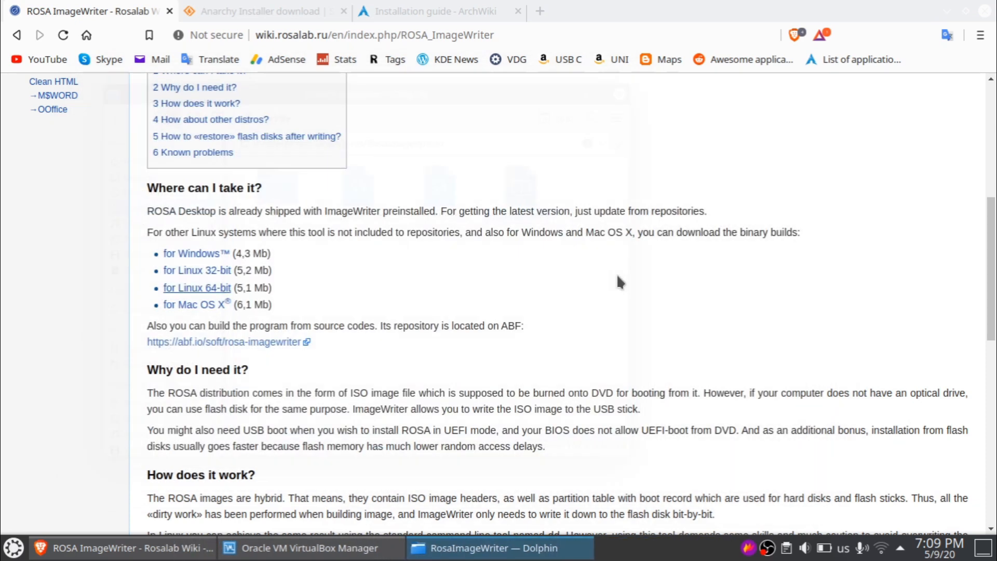
- Set the Linux VM's Display graphics controller to VMSVGA and save the settings
click(42, 547)
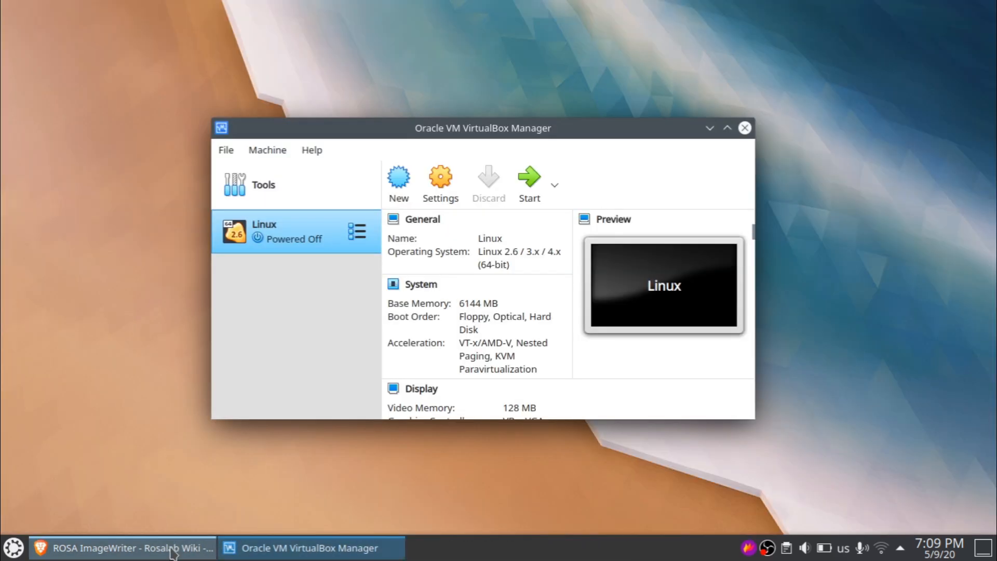
mouse_move(369, 138)
mouse_down()
mouse_move(351, 139)
mouse_move(366, 140)
mouse_up()
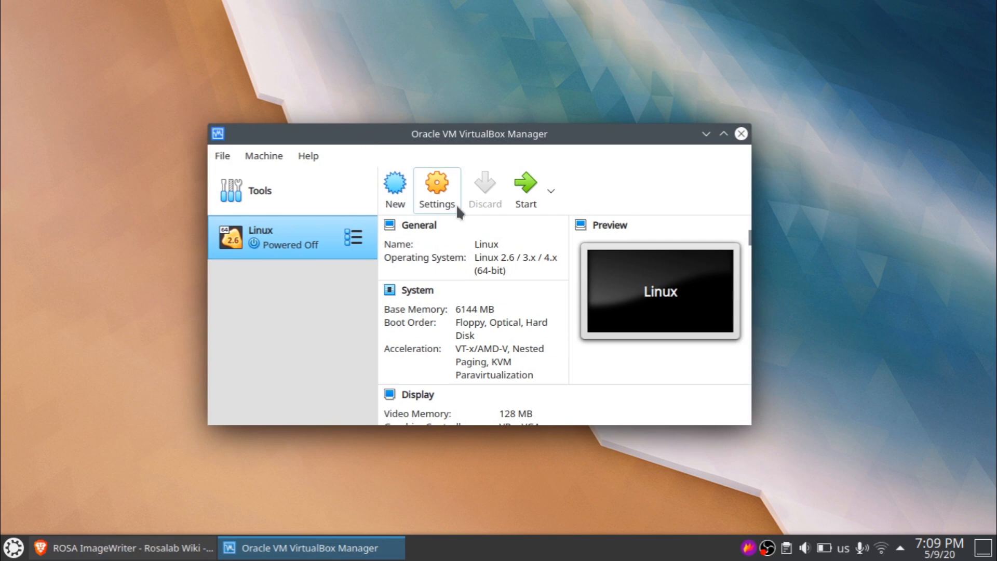
click(438, 200)
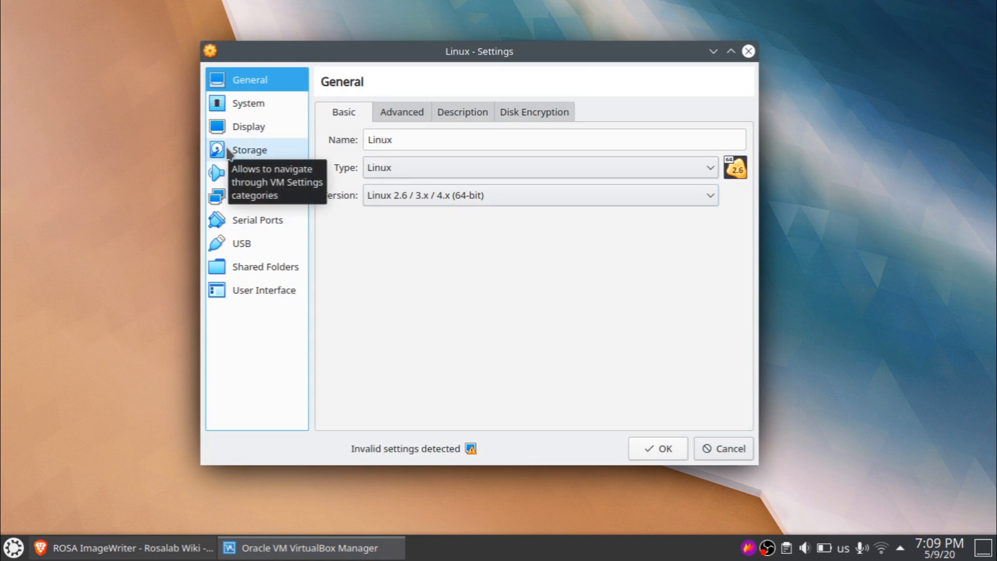
click(229, 130)
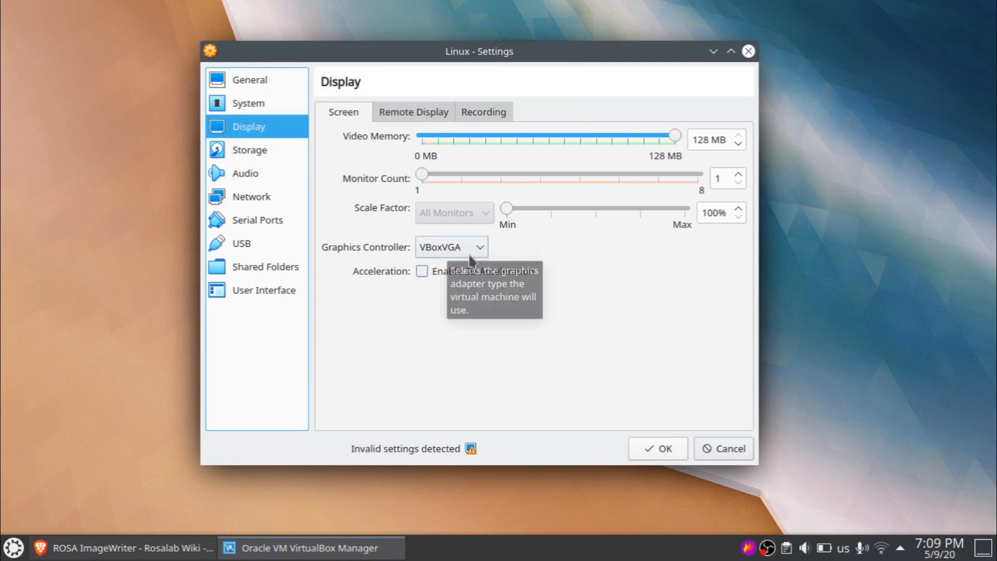
click(439, 250)
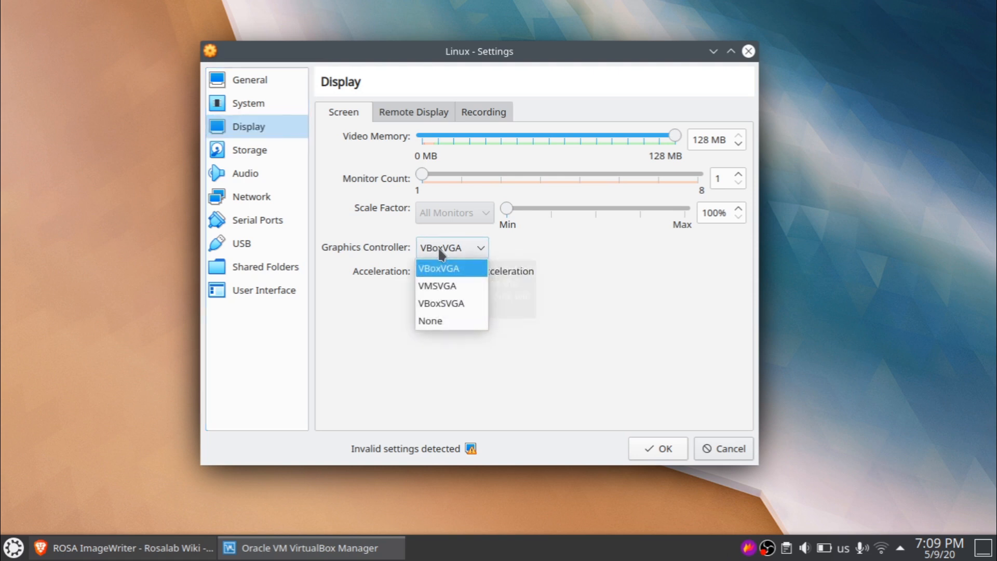
click(443, 287)
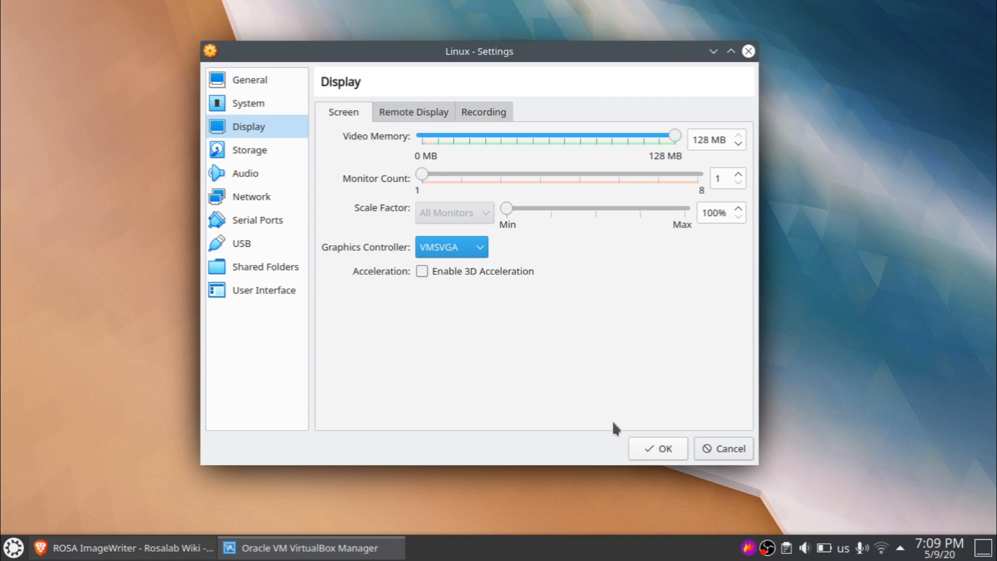
click(659, 446)
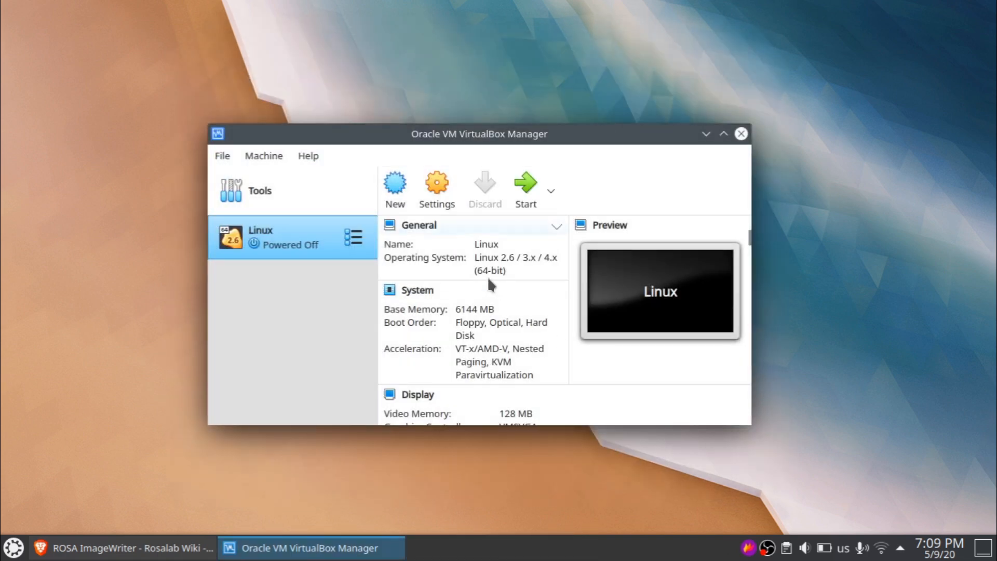
- Start the Linux VM, halt the boot countdown, and boot the Anarchy installer live system
click(528, 203)
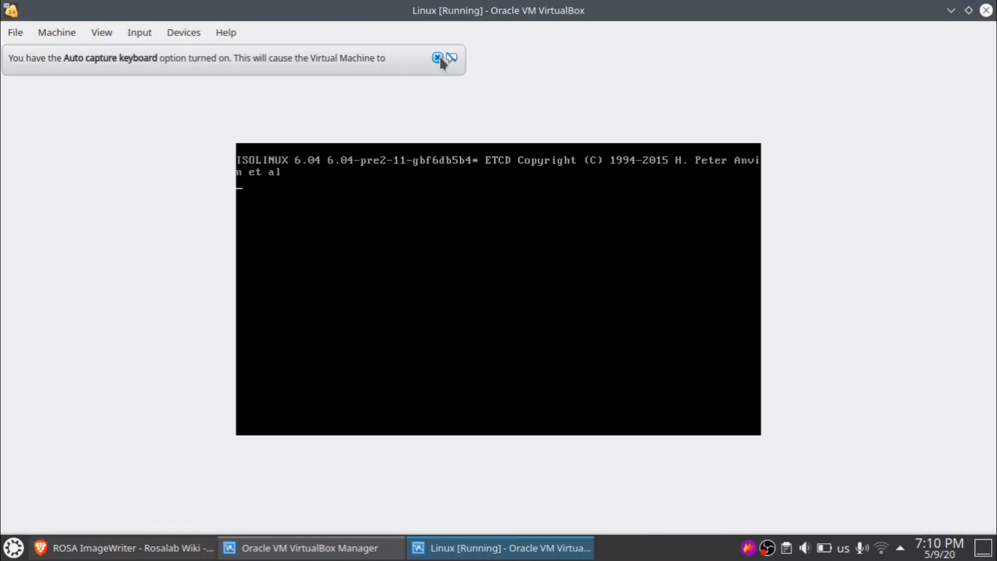
click(438, 58)
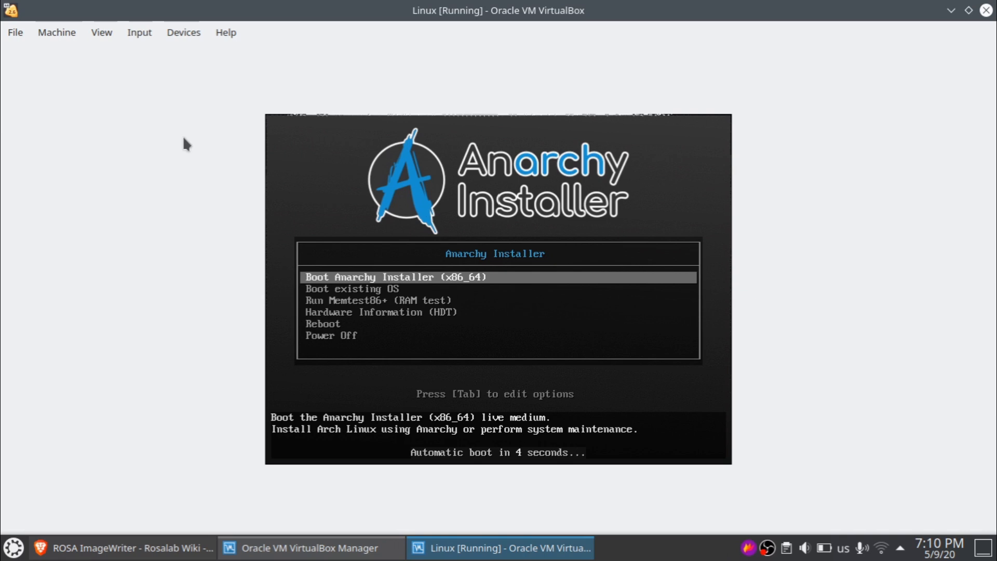
key(Down)
key(Up)
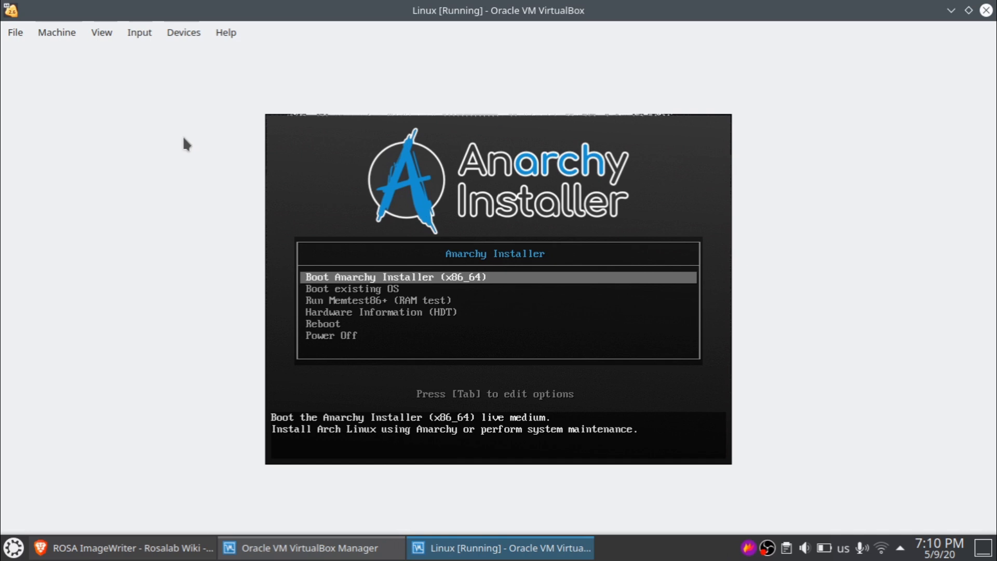
key(Return)
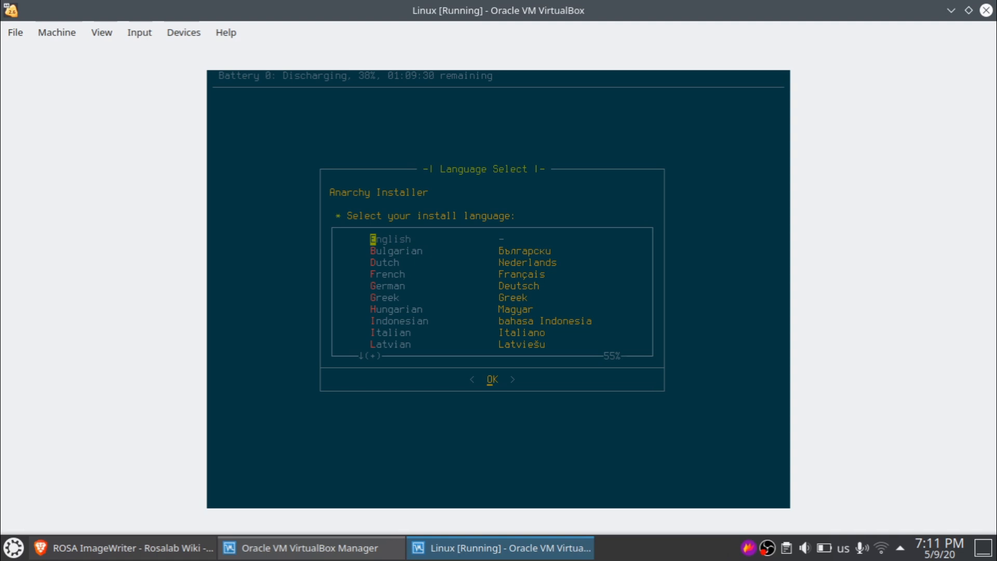
- Accept English and the us keymap, then download and rank new mirrors for the default country
key(Return)
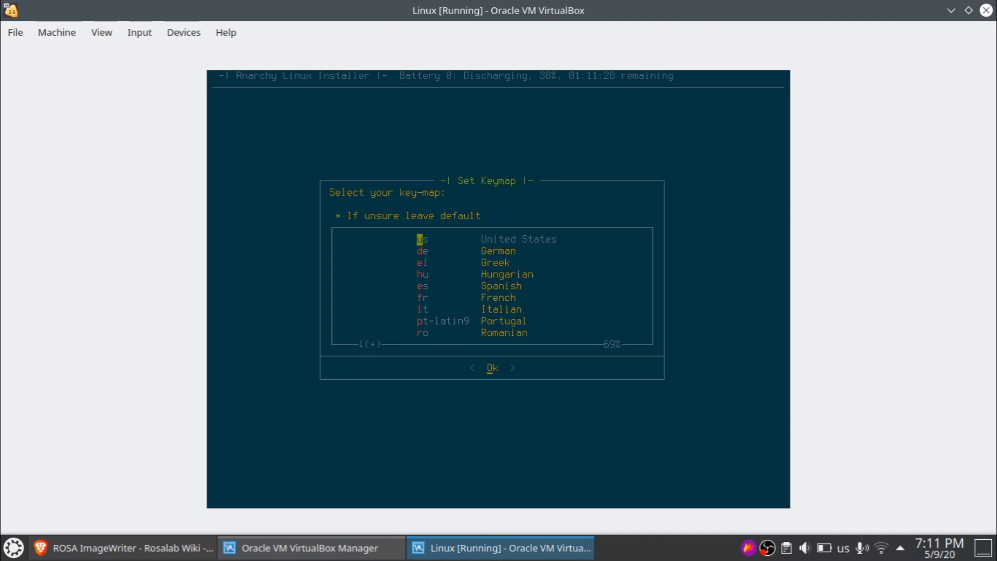
key(Return)
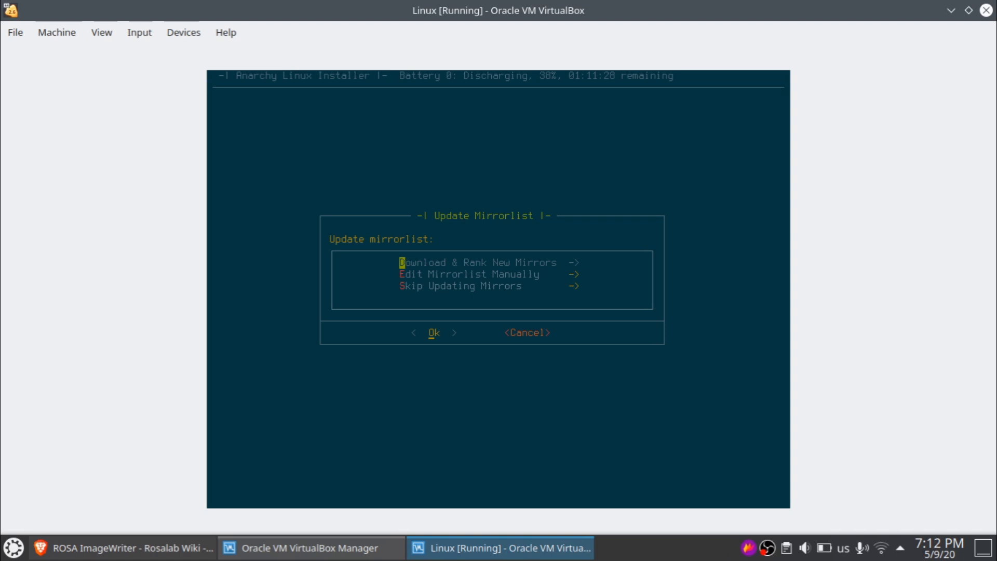
key(Return)
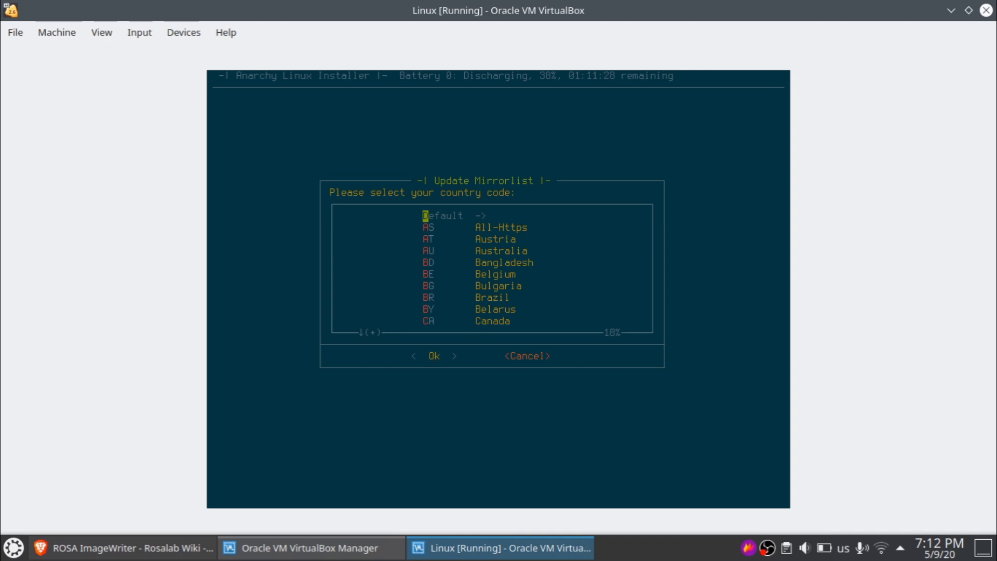
key(Return)
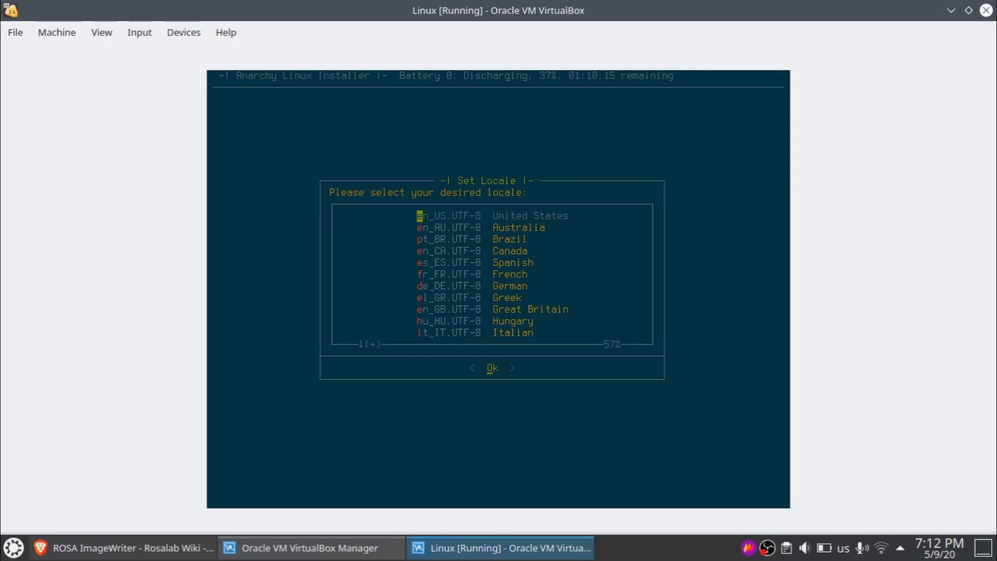
- Choose the en_US.UTF-8 locale and the Africa/Abidjan timezone
key(Return)
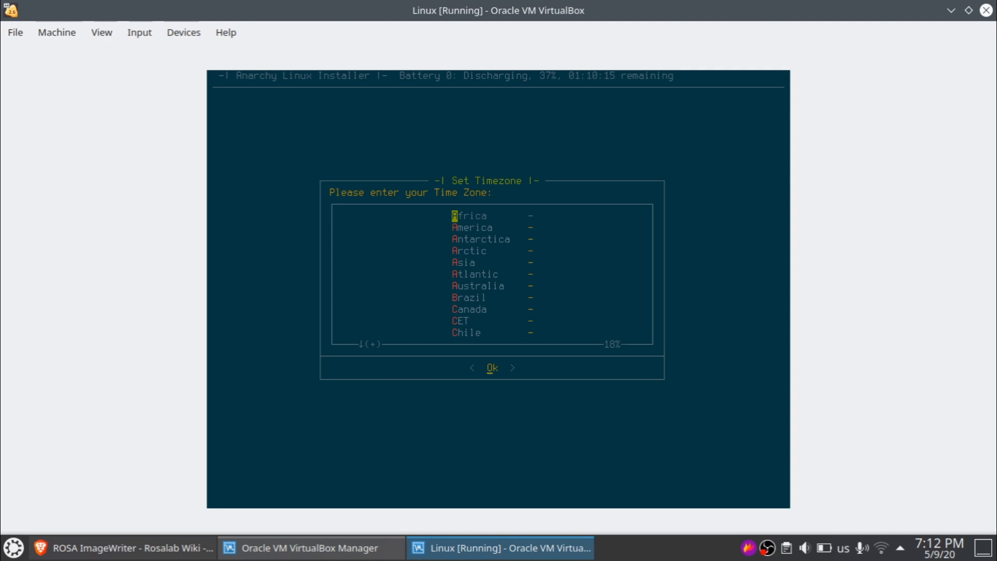
key(Return)
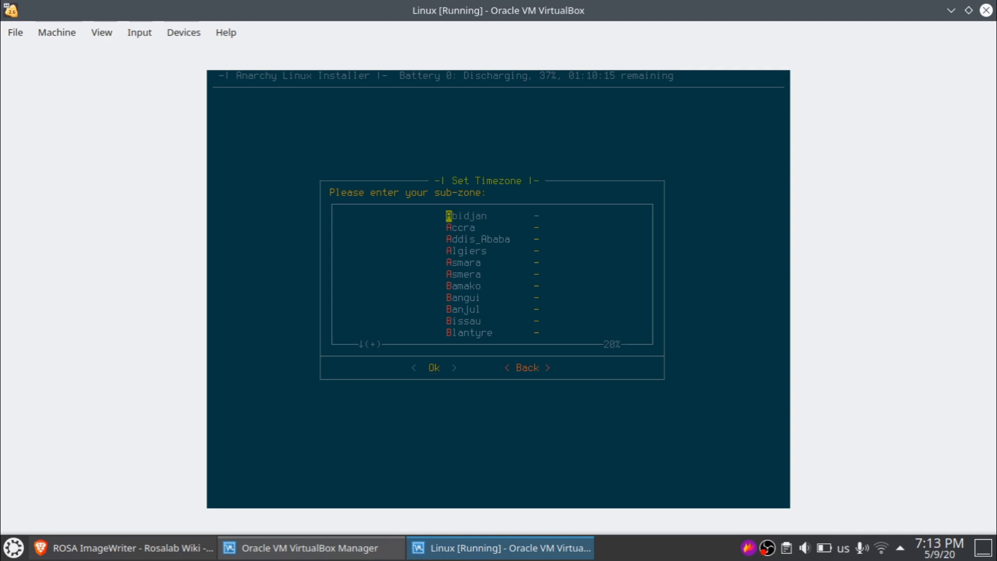
key(Return)
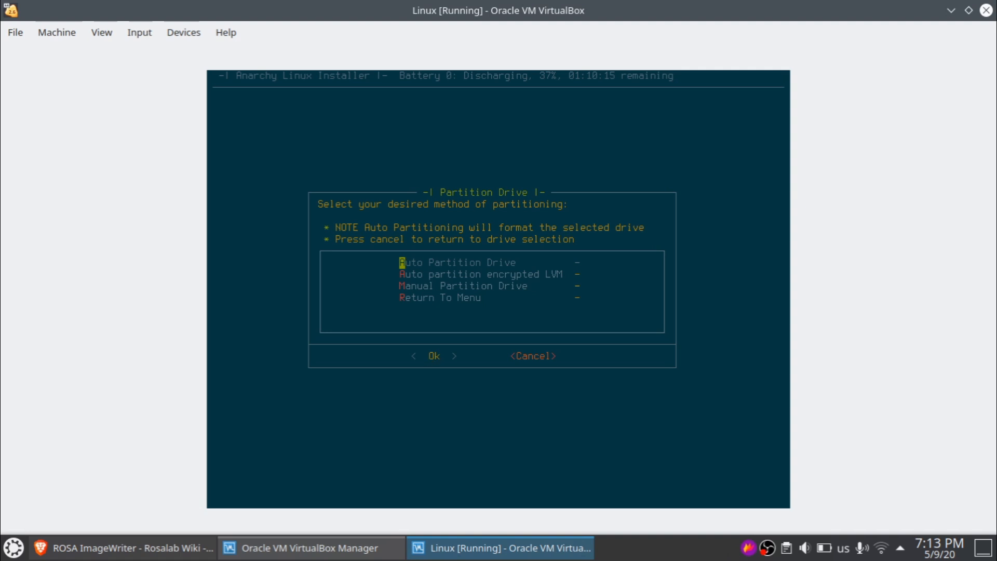
click(39, 546)
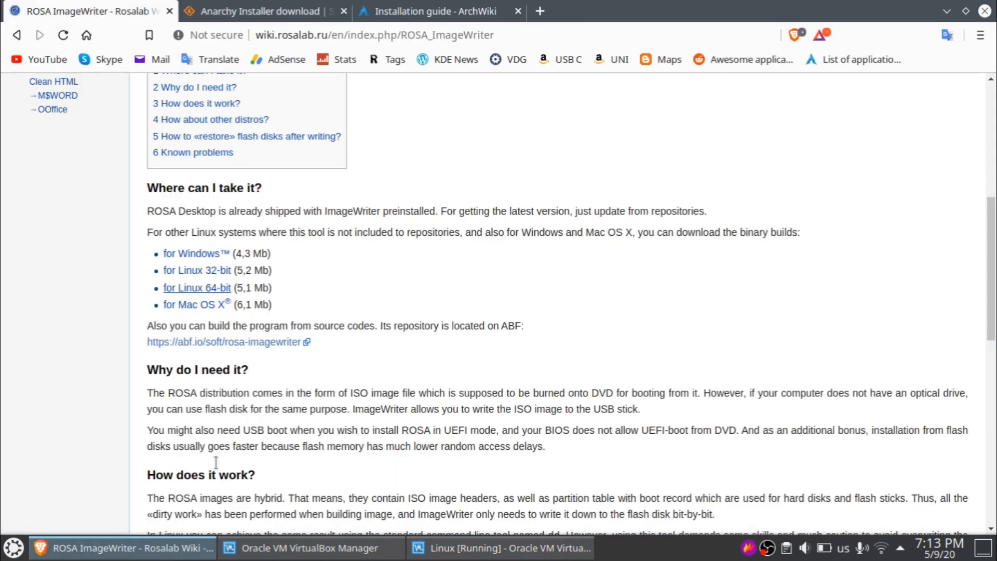
click(410, 11)
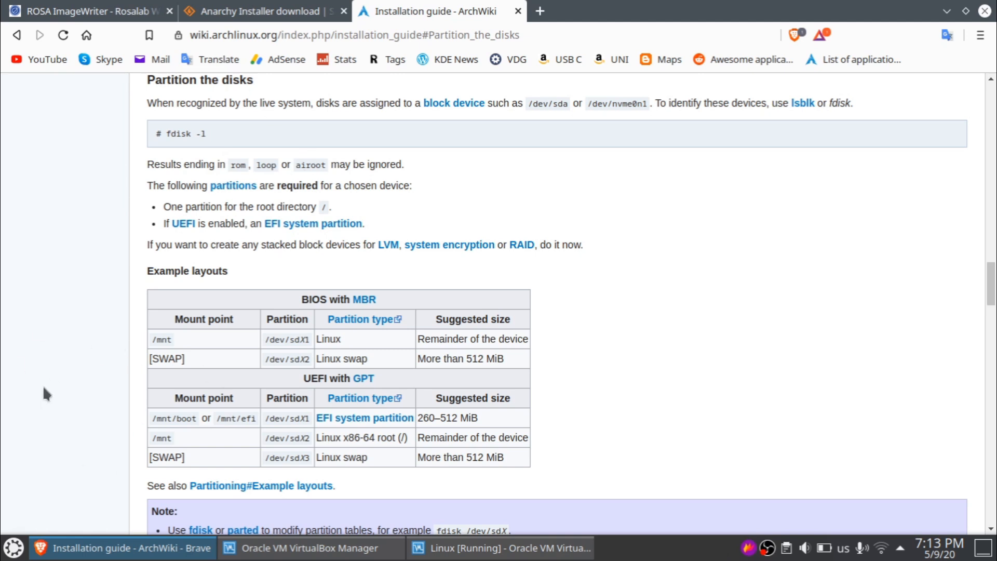
scroll(44, 387, down, 2)
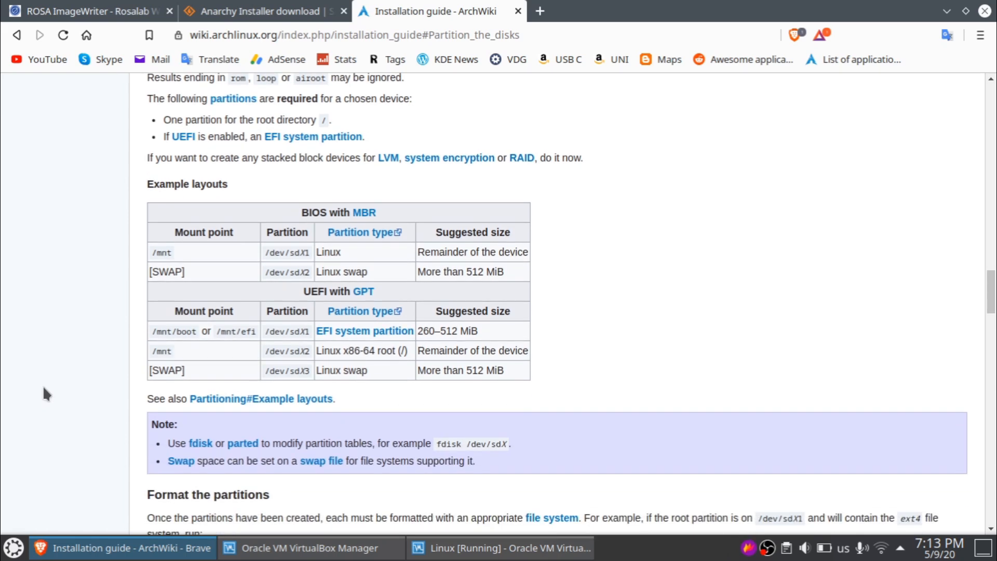
scroll(44, 389, up, 2)
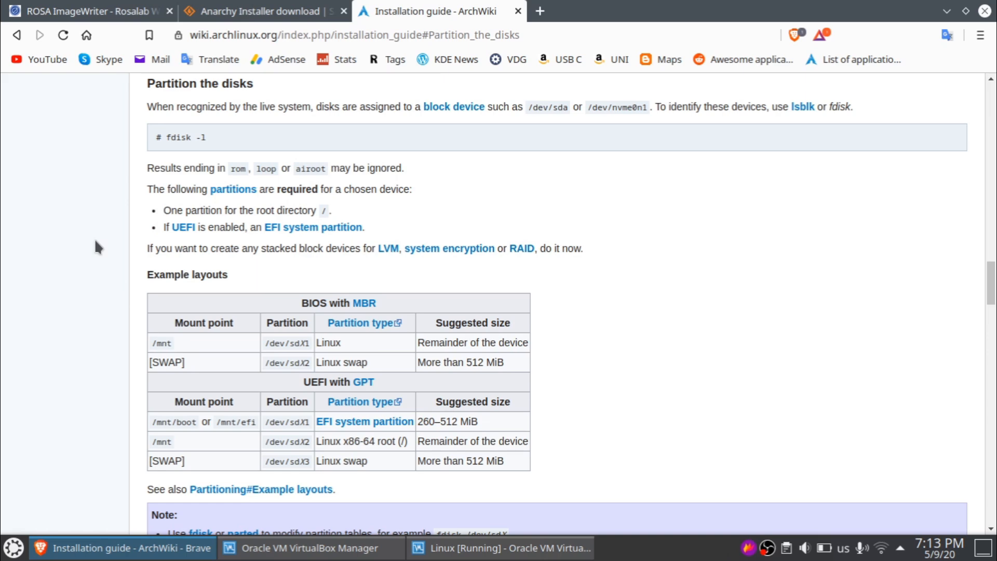
scroll(95, 241, down, 5)
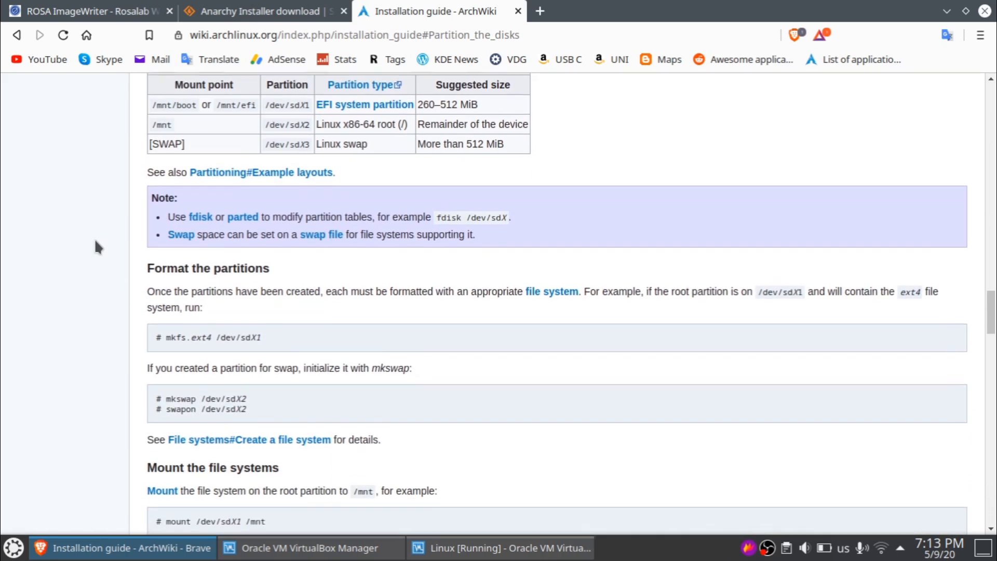
scroll(95, 244, up, 6)
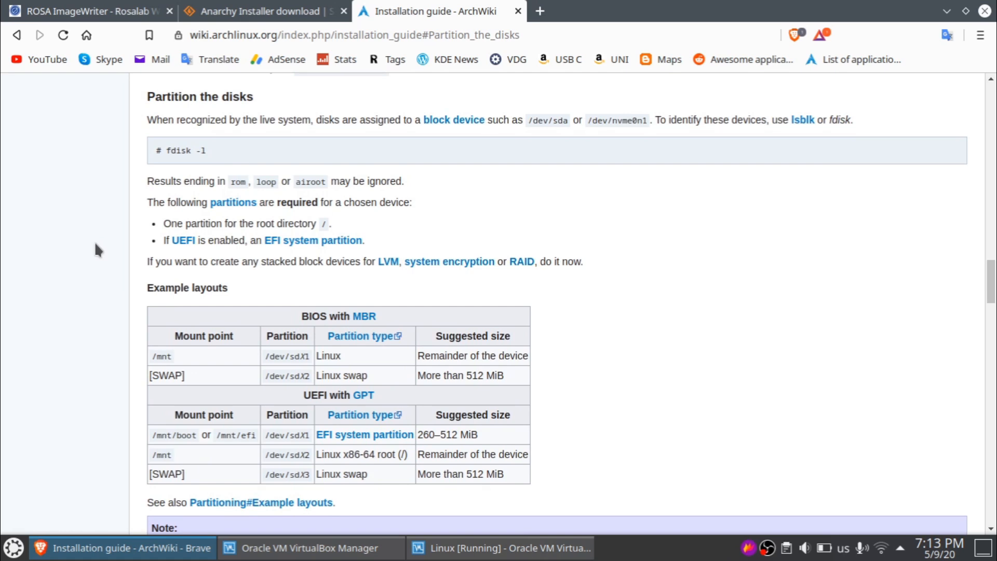
mouse_move(140, 555)
click(140, 551)
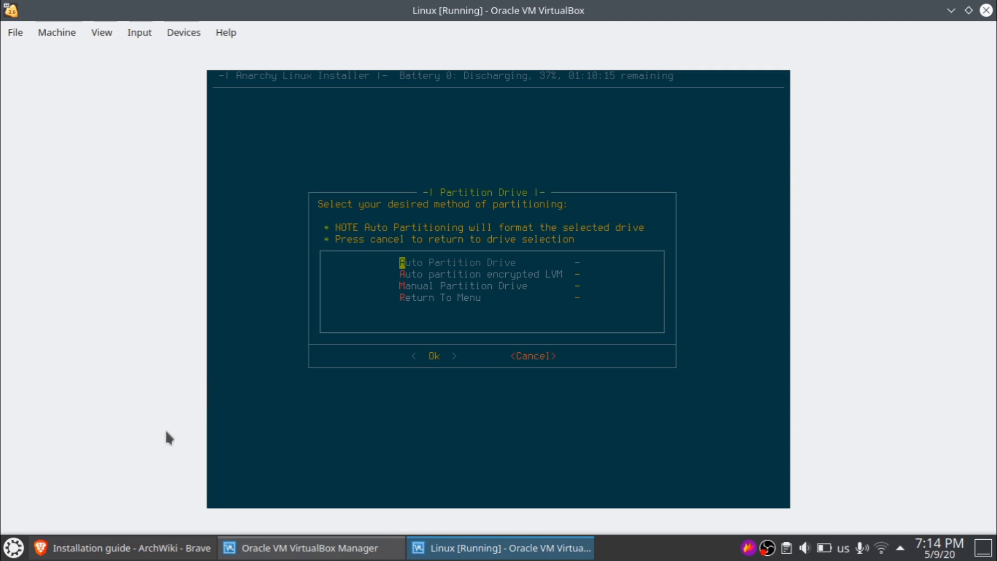
- Check the ArchWiki partitioning page and sda2 under manual partitioning, then choose Auto Partition Drive
click(119, 548)
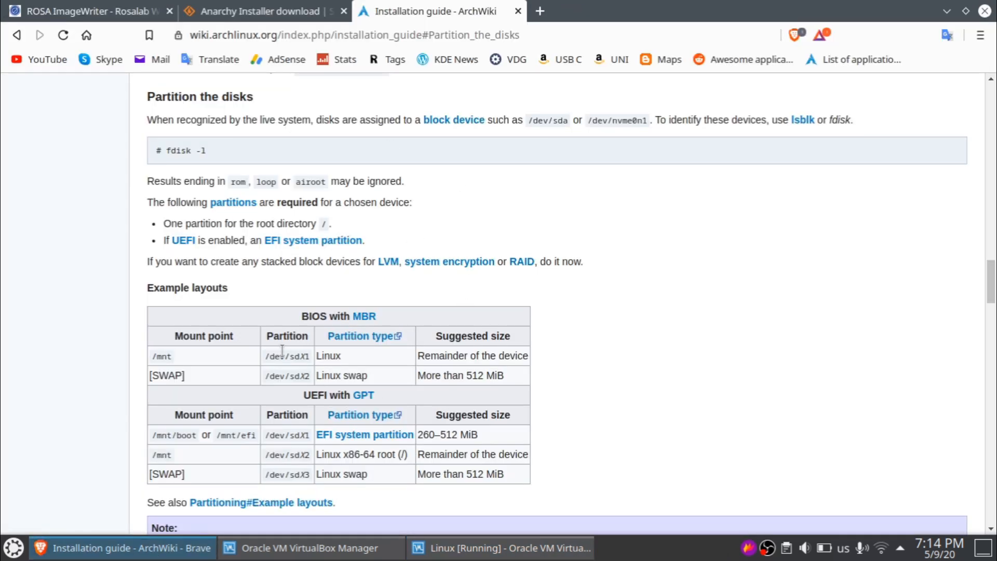
click(148, 547)
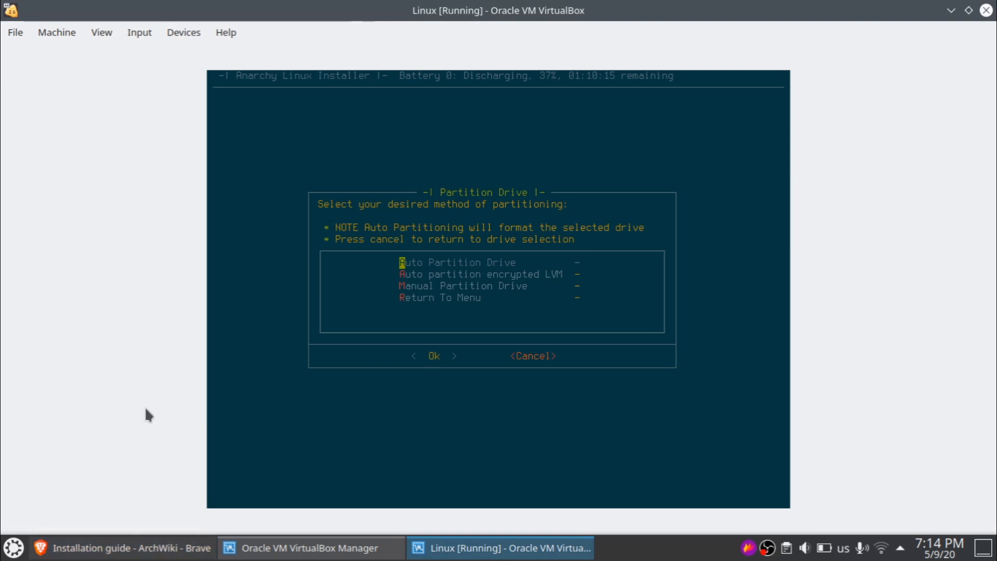
key(Down)
key(Down)
key(Return)
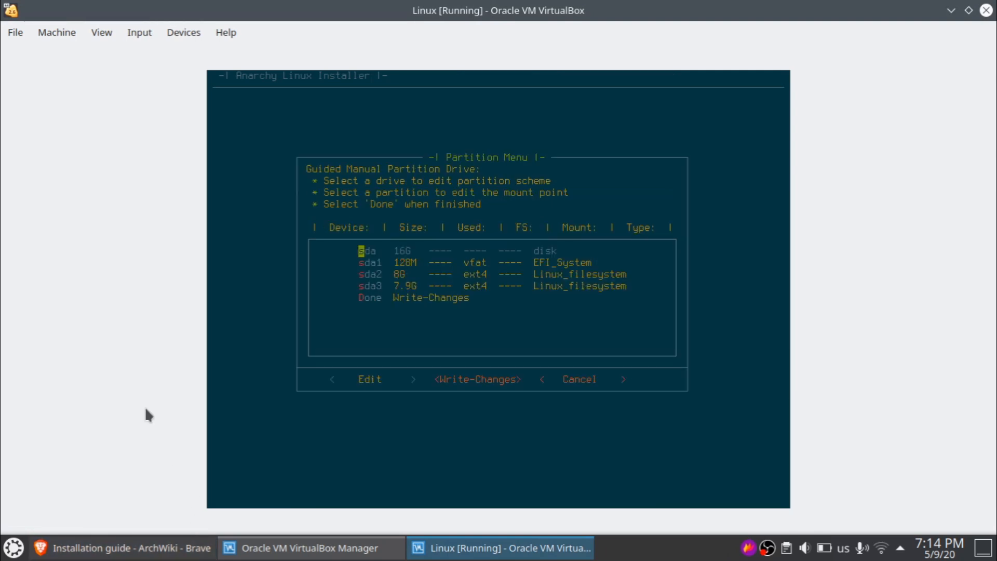
key(Down)
key(Down)
key(Down)
key(Return)
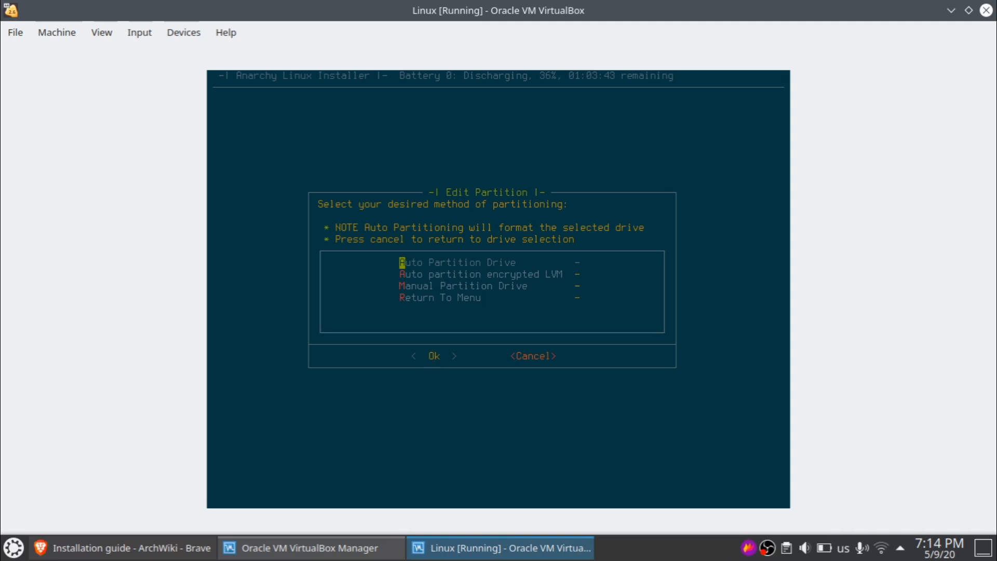
key(Return)
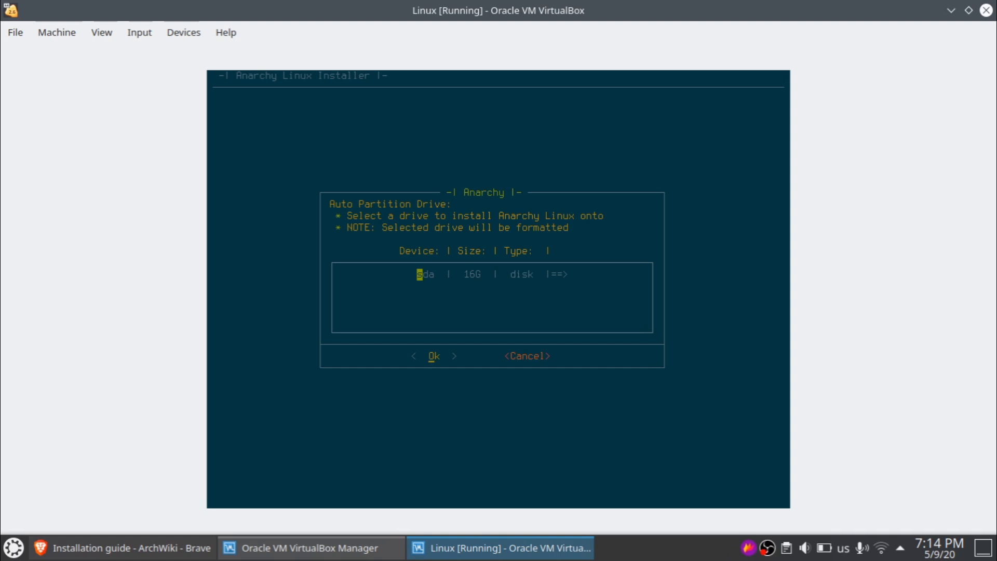
- Install onto sda with ext4, and create a 512M swap space
key(Return)
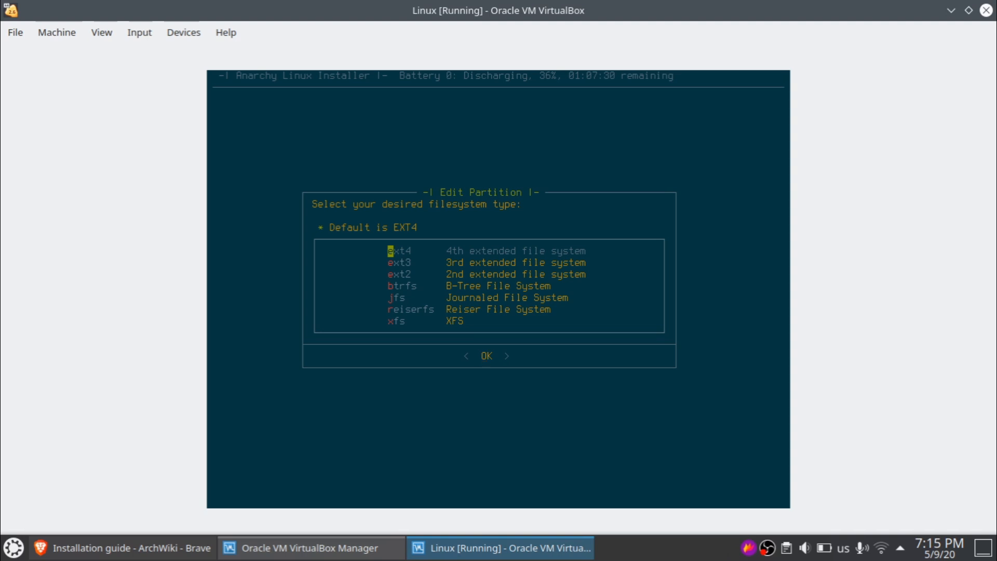
key(Return)
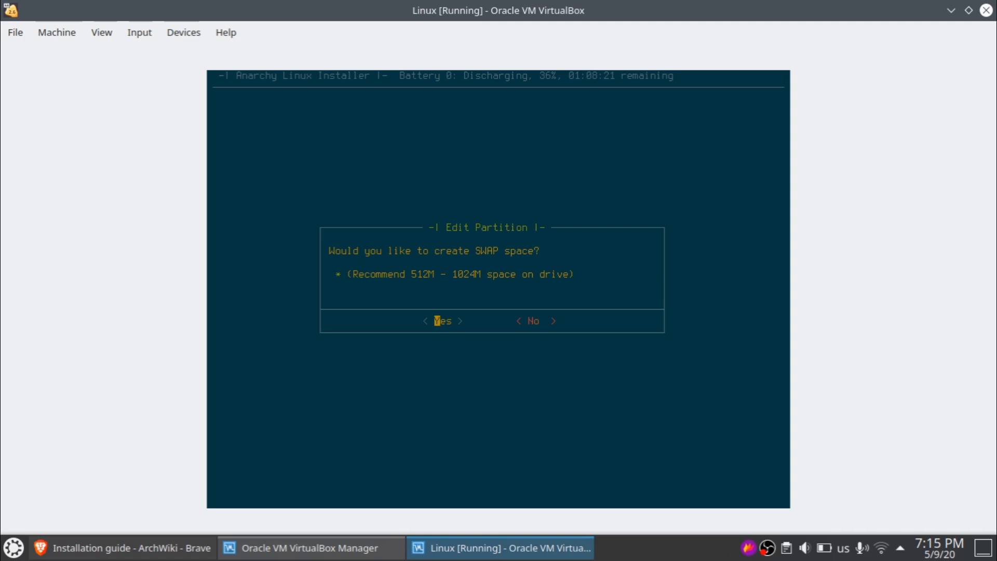
key(Return)
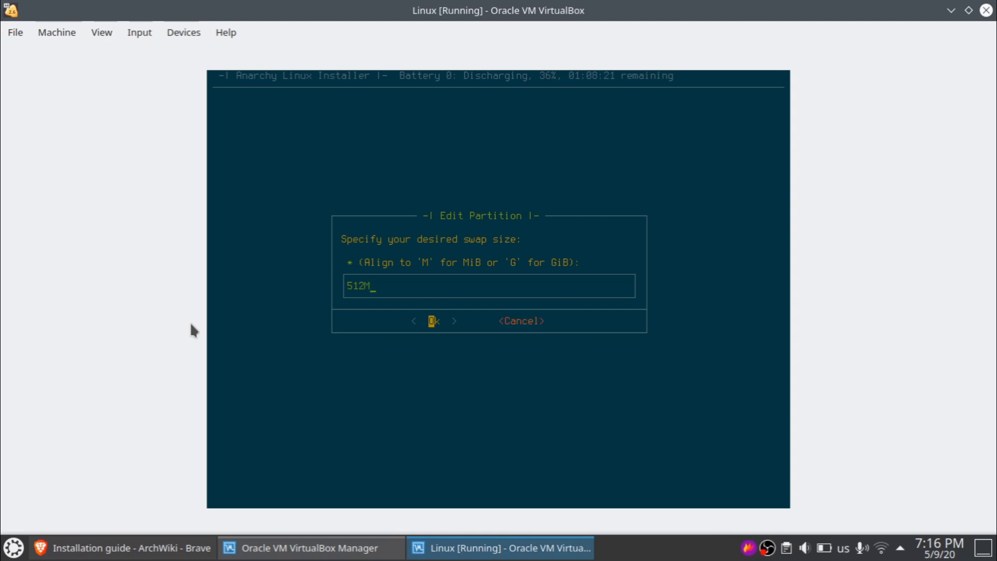
key(Return)
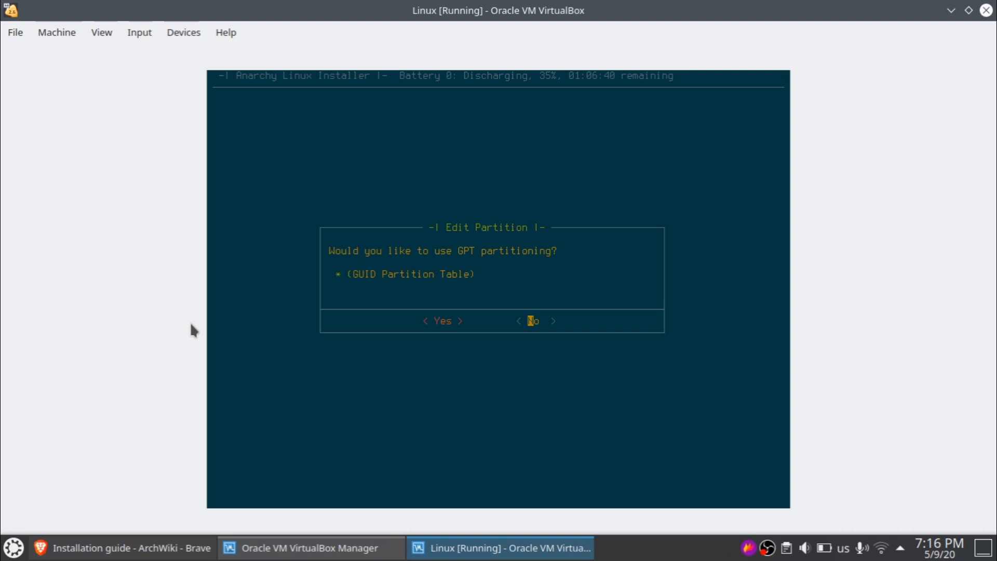
- Decline GPT partitioning and write the changes to erase and format /dev/sda
key(Left)
key(Right)
key(Return)
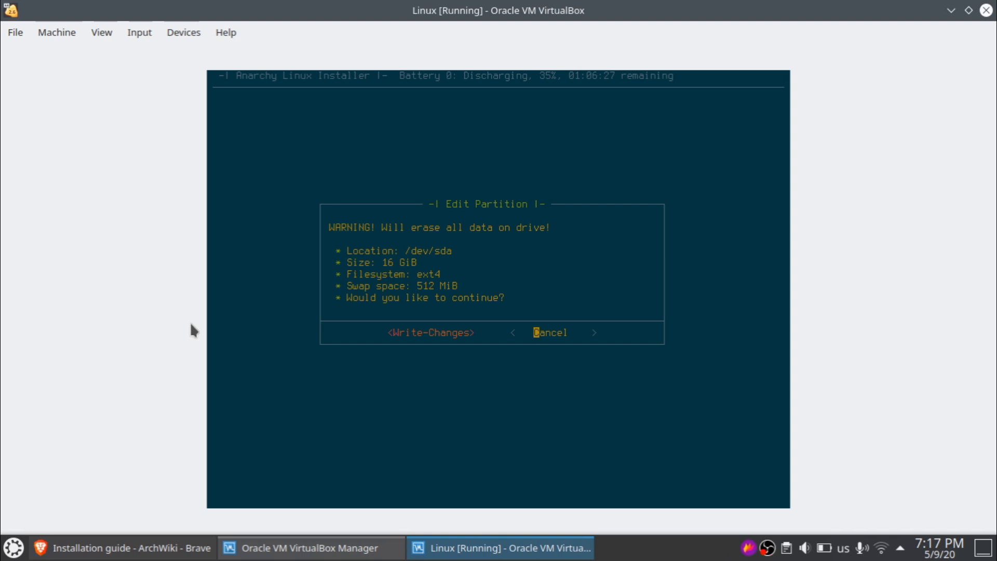
key(Left)
key(Return)
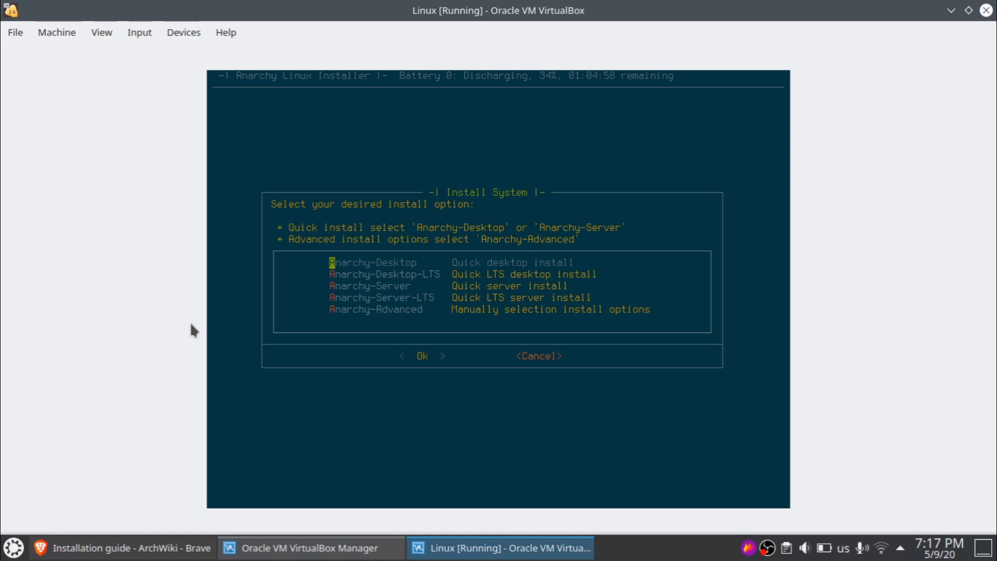
- Select Anarchy-Advanced from the install options
key(Down)
key(Down)
key(Down)
key(Down)
key(Up)
key(Up)
key(Up)
key(Up)
key(Down)
key(Down)
key(Down)
key(Down)
key(Return)
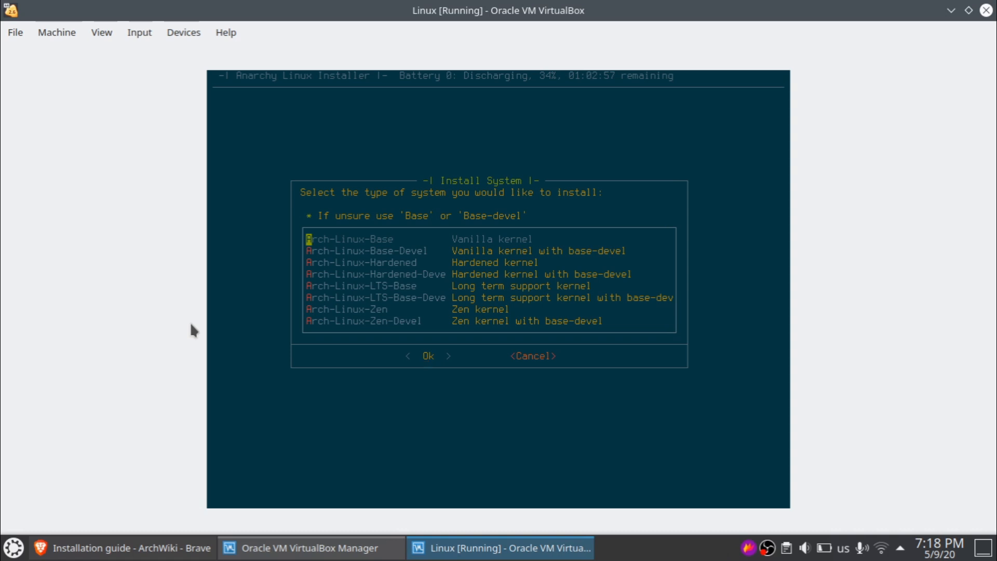
- Browse the kernel variants and settle on Arch-Linux-Base as the system type
key(Down)
key(Down)
key(Down)
key(Down)
key(Down)
key(Down)
key(Down)
key(Up)
key(Up)
key(Up)
key(Up)
key(Up)
key(Up)
key(Up)
key(Down)
key(Down)
key(Down)
key(Down)
key(Up)
key(Up)
key(Up)
key(Up)
key(Down)
key(Down)
key(Down)
key(Up)
key(Up)
key(Up)
key(Return)
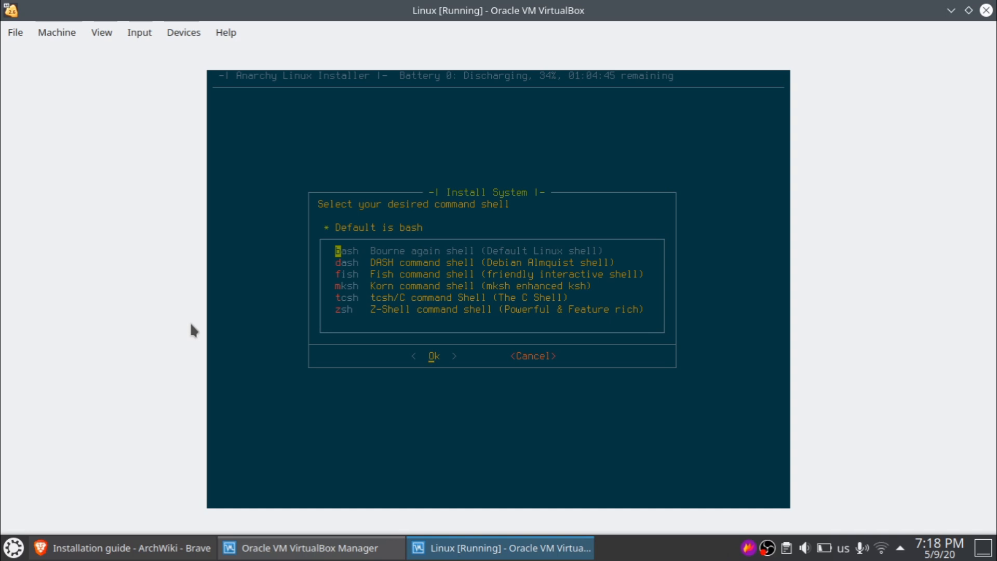
- Look through the shell list and keep bash as the command shell
key(Down)
key(Down)
key(Down)
key(Down)
key(Down)
key(Up)
key(Up)
key(Up)
key(Up)
key(Up)
key(Return)
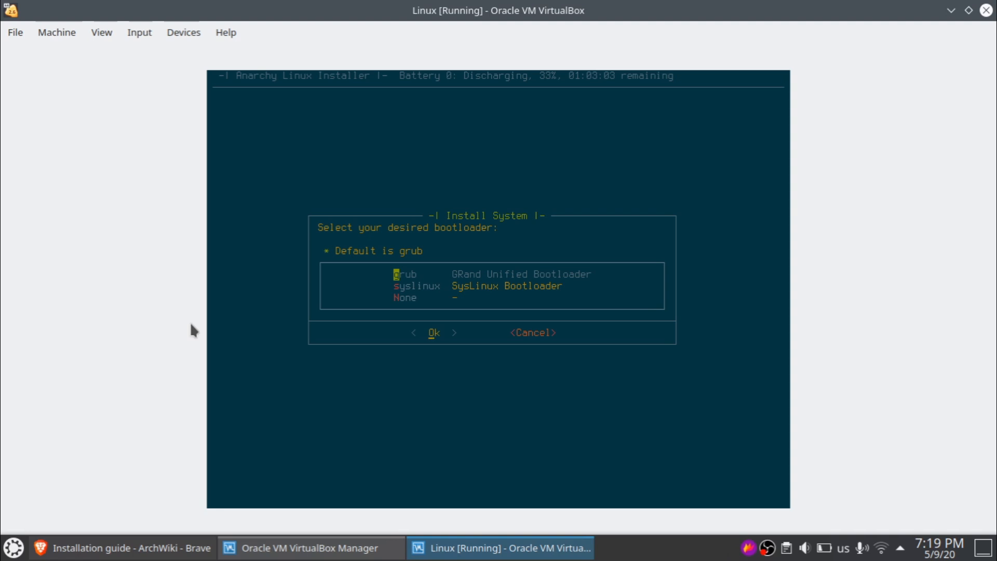
- Use grub as the bootloader and networkmanager as the network utility
key(Return)
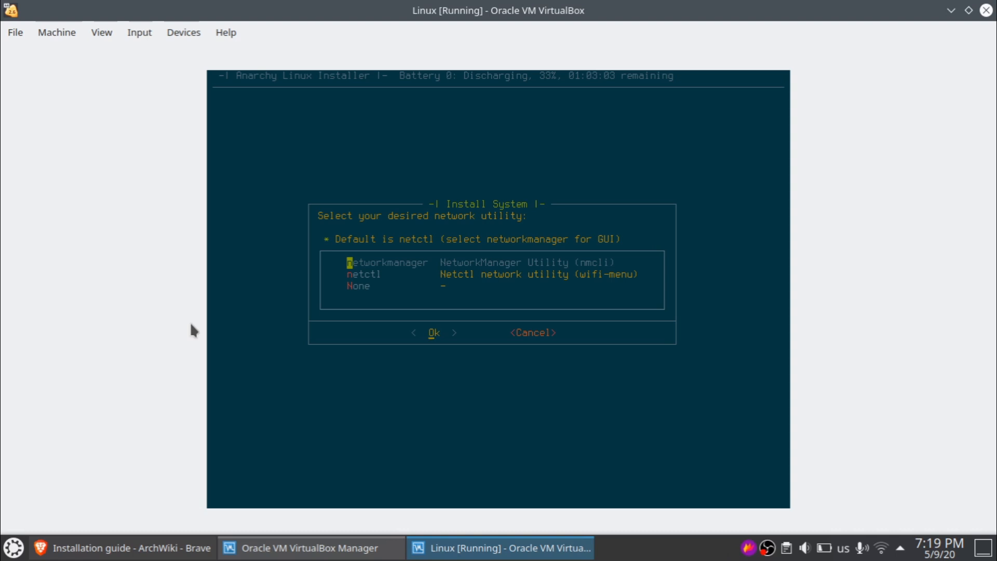
key(Down)
key(Up)
key(Return)
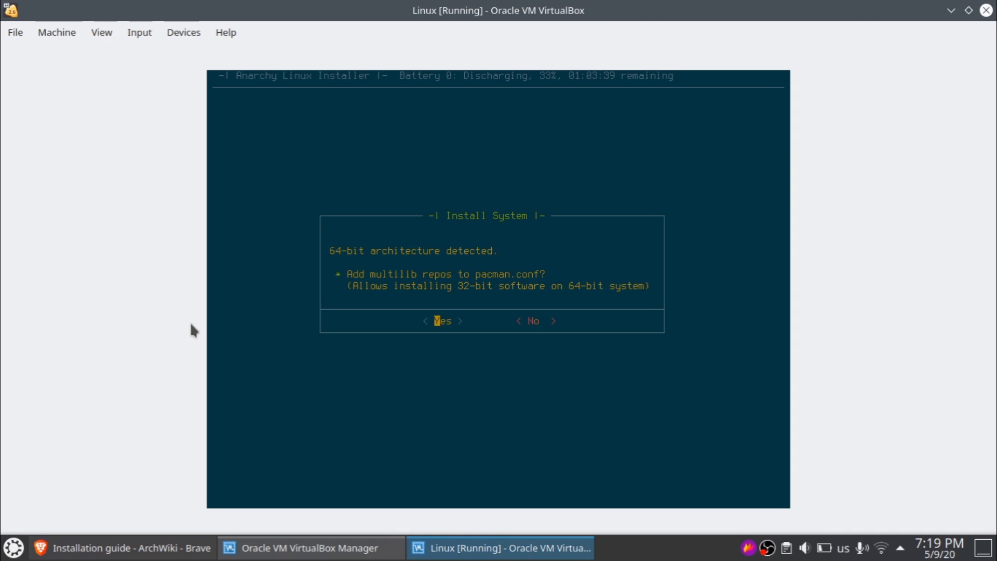
- Enable multilib and DHCP, decline wireless utilities and PPPoE, and leave os-prober off
key(Return)
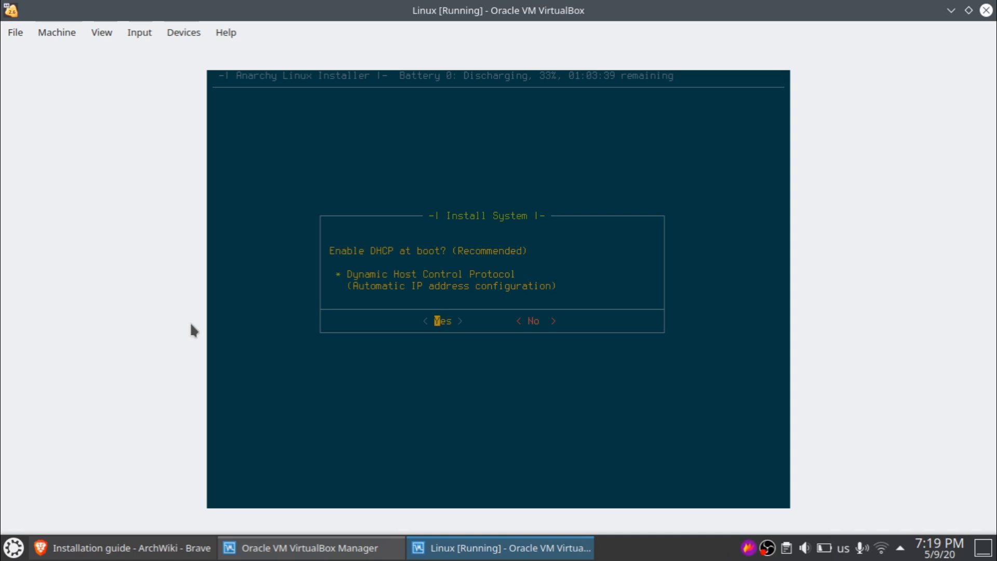
key(Return)
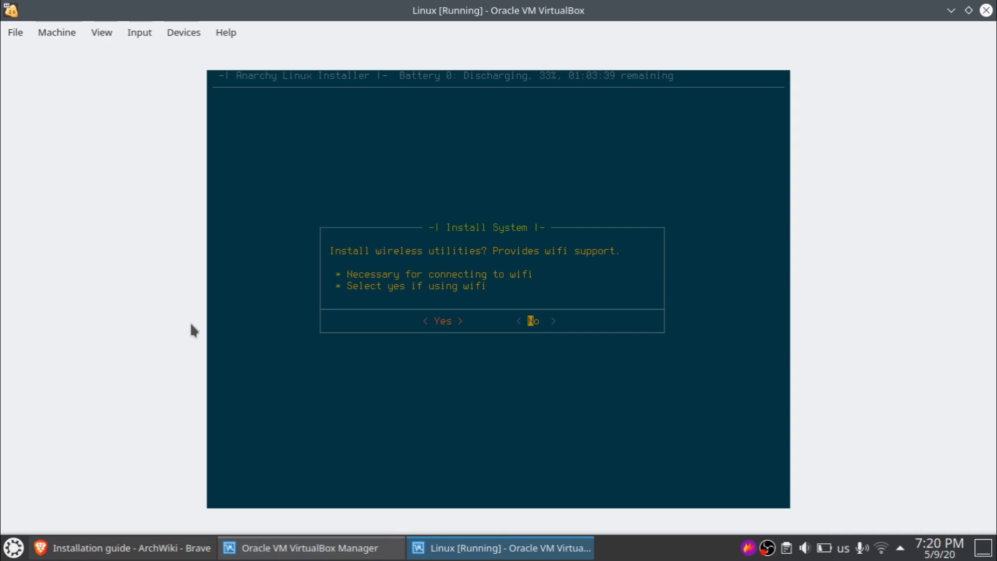
key(Left)
key(Right)
key(Return)
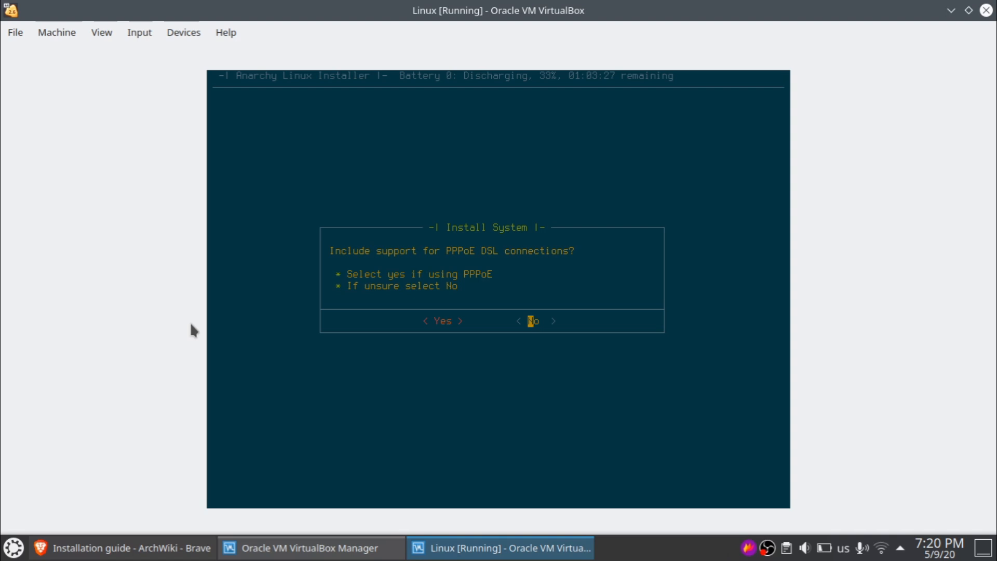
key(Left)
key(Right)
key(Return)
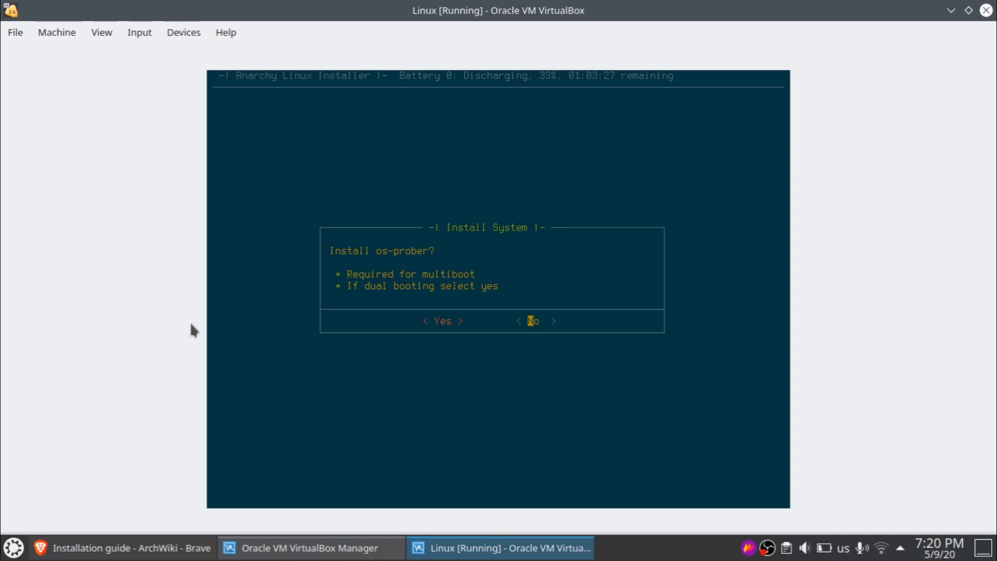
key(Left)
key(Right)
- Decline os-prober, agree to a desktop, and browse Anarchy editions and window managers
key(Return)
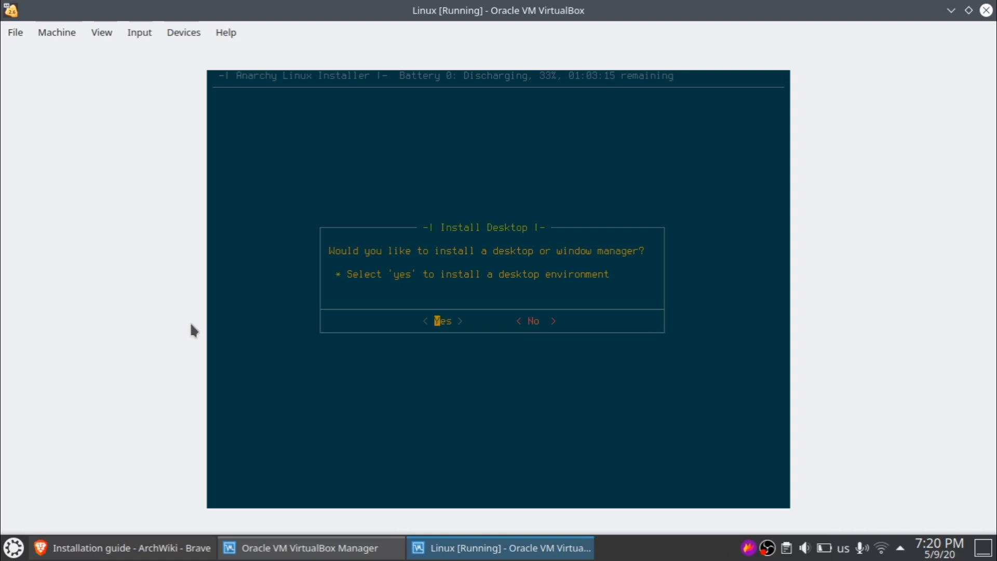
key(Return)
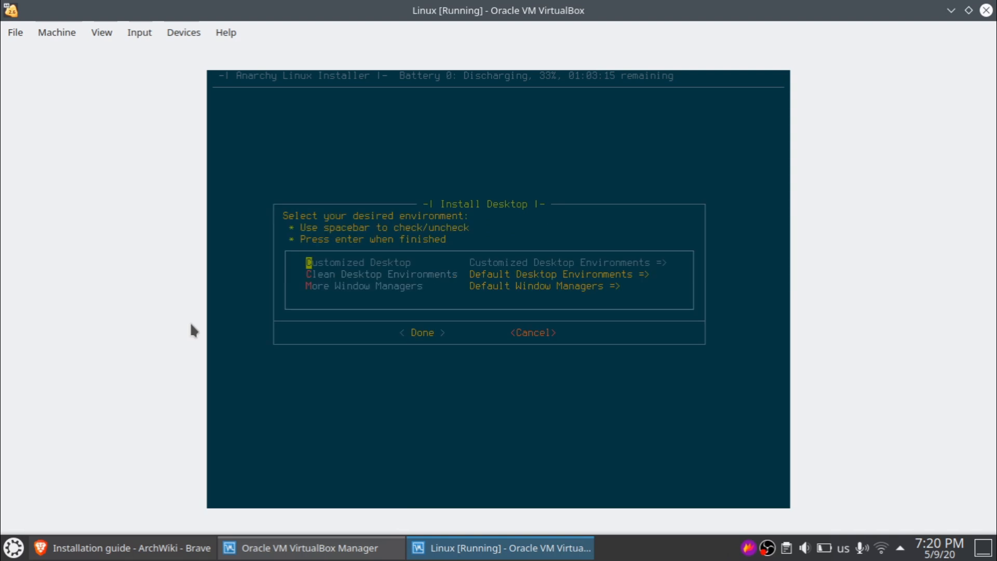
key(Down)
key(Up)
key(Return)
key(Down)
key(Down)
key(Down)
key(Down)
key(Up)
key(Up)
key(Up)
key(Up)
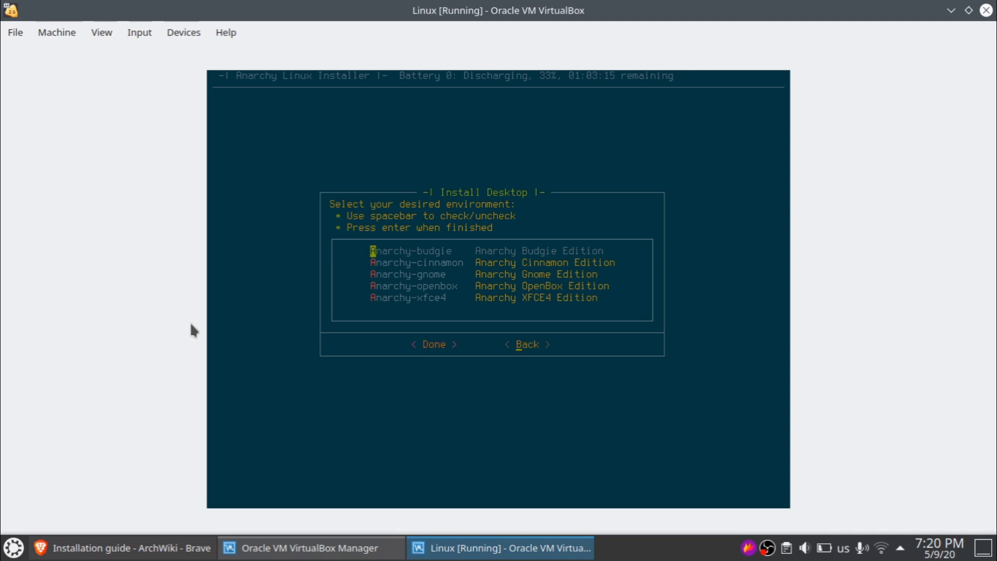
key(Return)
key(Down)
key(Down)
key(Return)
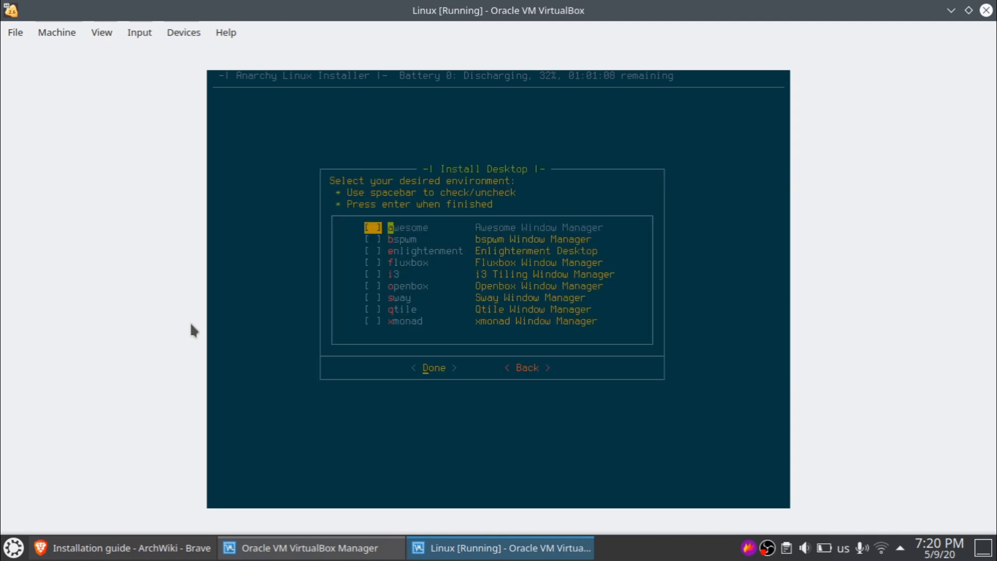
key(Down)
key(Down)
key(Down)
key(Down)
key(Down)
key(Down)
key(Down)
key(Down)
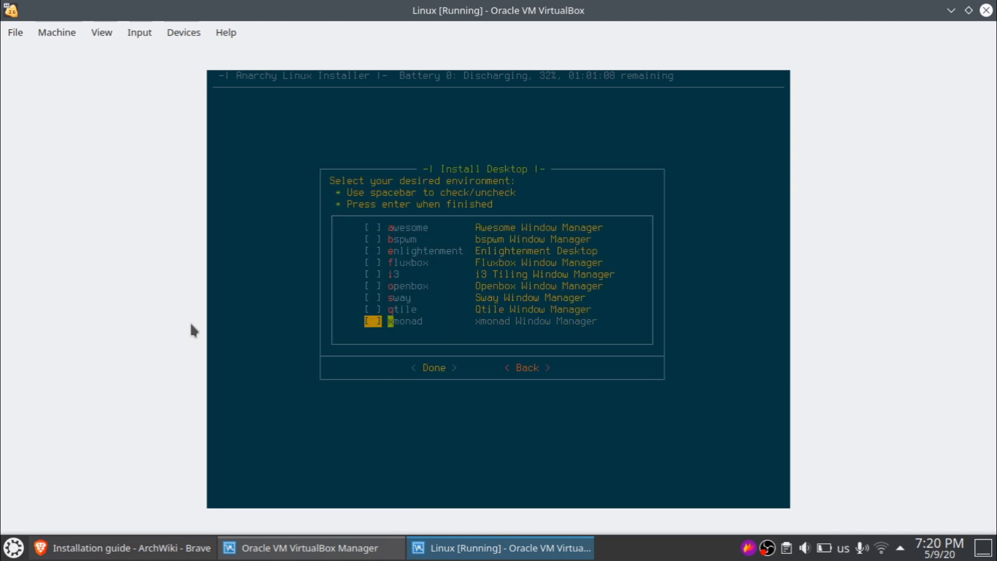
key(Return)
- Pick KDE plasma from the Clean Desktop Environments checklist
key(Down)
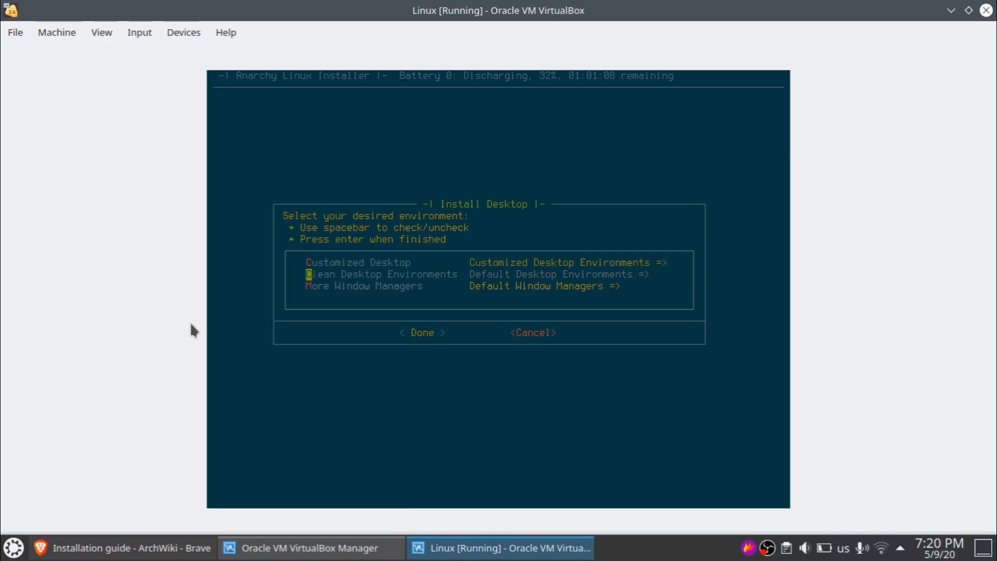
key(Return)
key(Down)
key(Down)
key(Down)
key(Down)
key(Down)
key(Down)
key(Down)
key(Down)
key(Down)
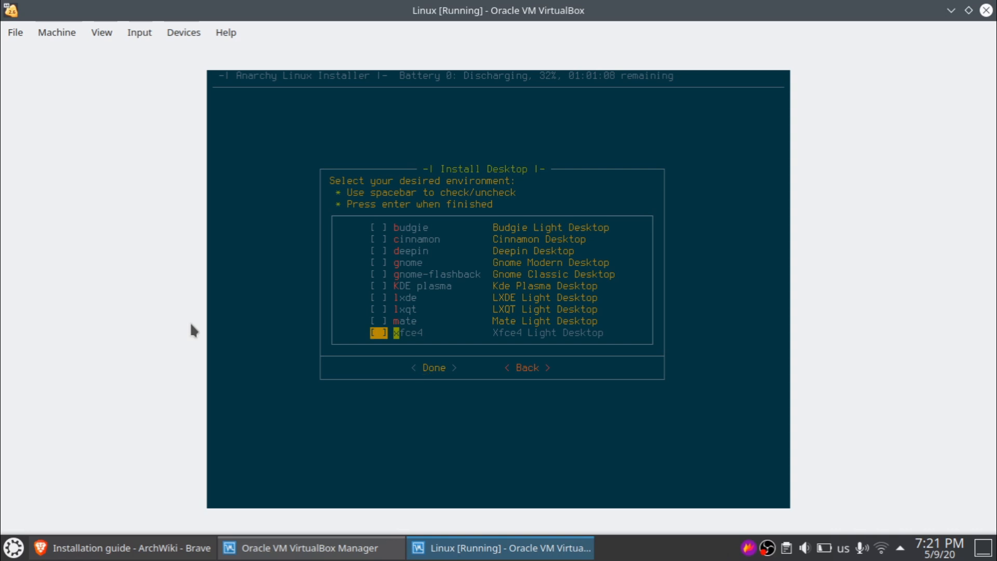
key(Up)
key(Up)
key(Up)
key(Up)
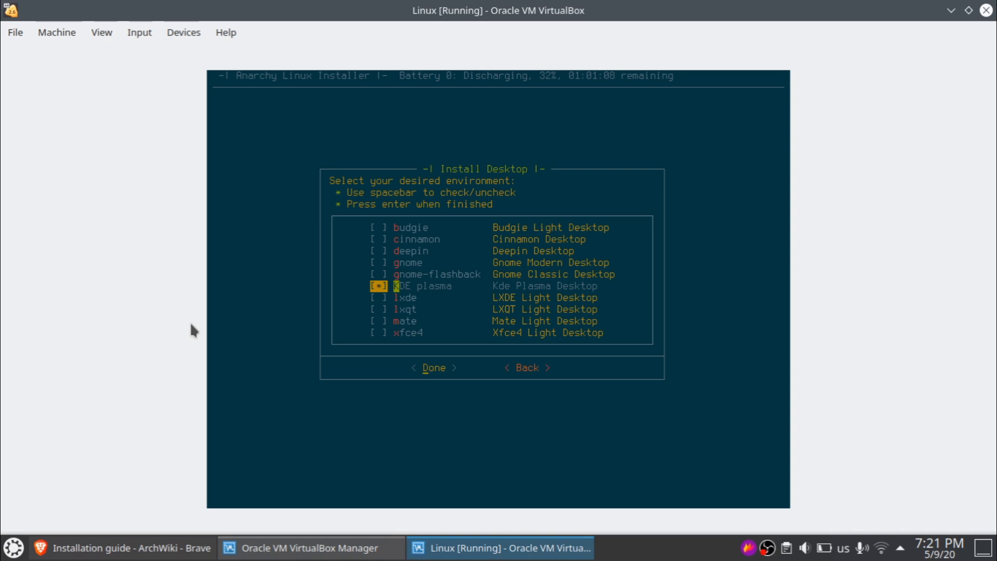
key(Return)
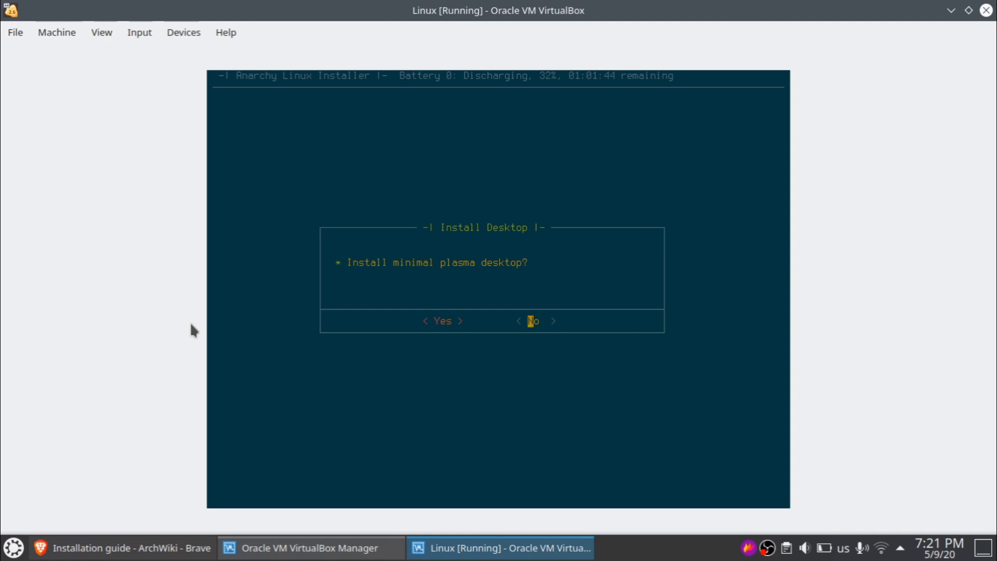
- Decline the minimal plasma desktop and acknowledge the VirtualBox guest utilities notice
key(Left)
key(Right)
key(Return)
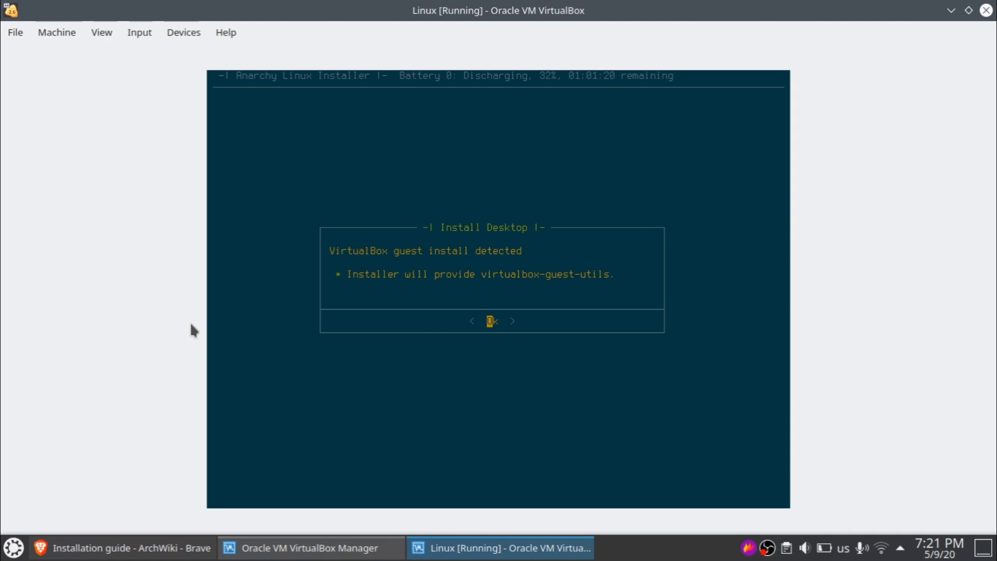
key(Return)
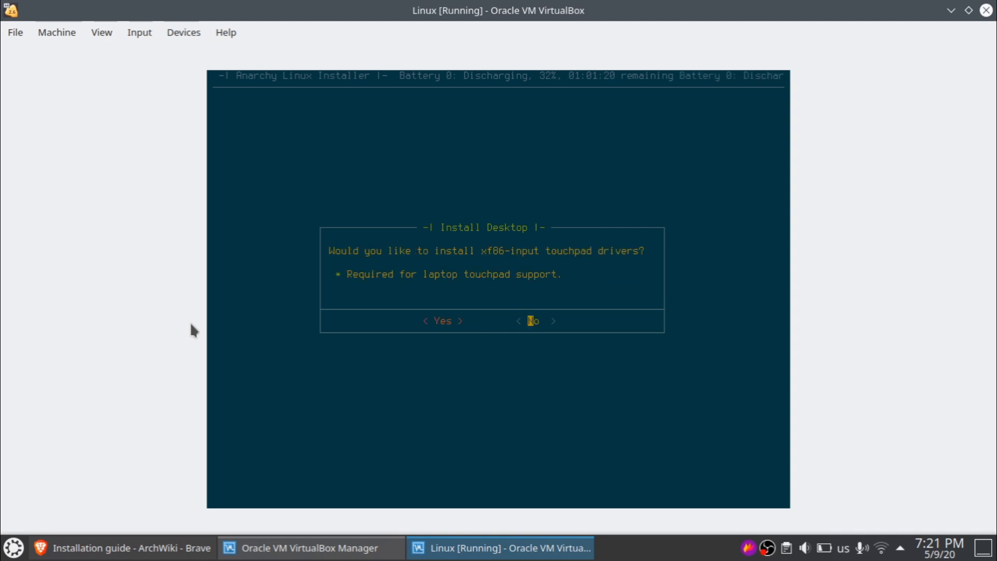
- Accept touchpad drivers and a display manager, then highlight sddm in the list
key(Left)
key(Return)
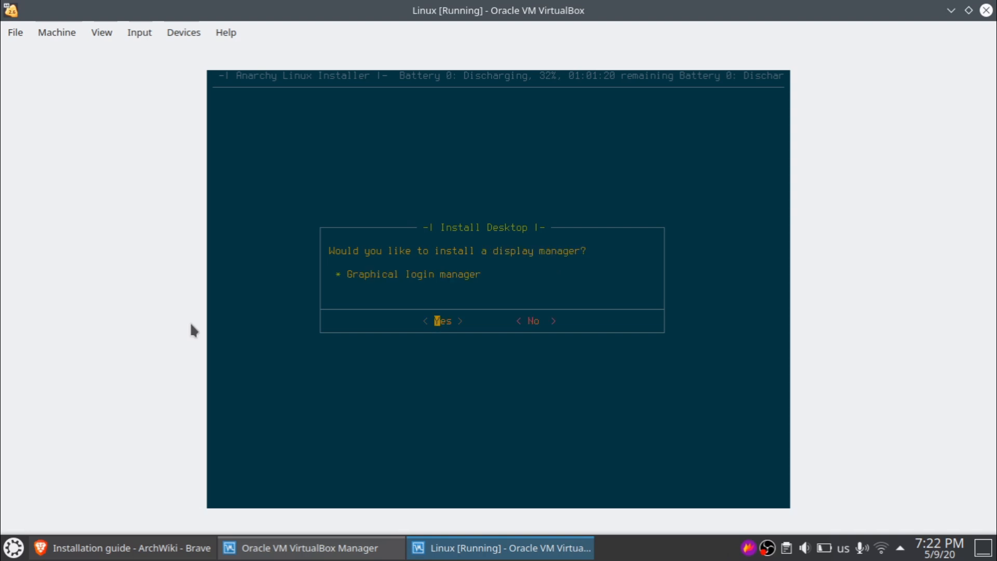
key(Return)
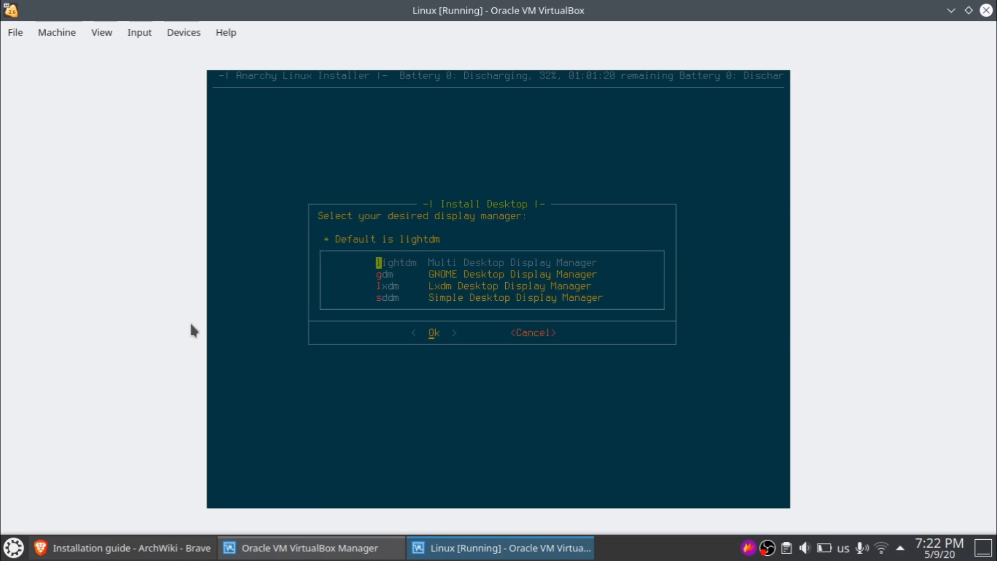
key(Down)
key(Down)
key(Down)
key(Up)
key(Up)
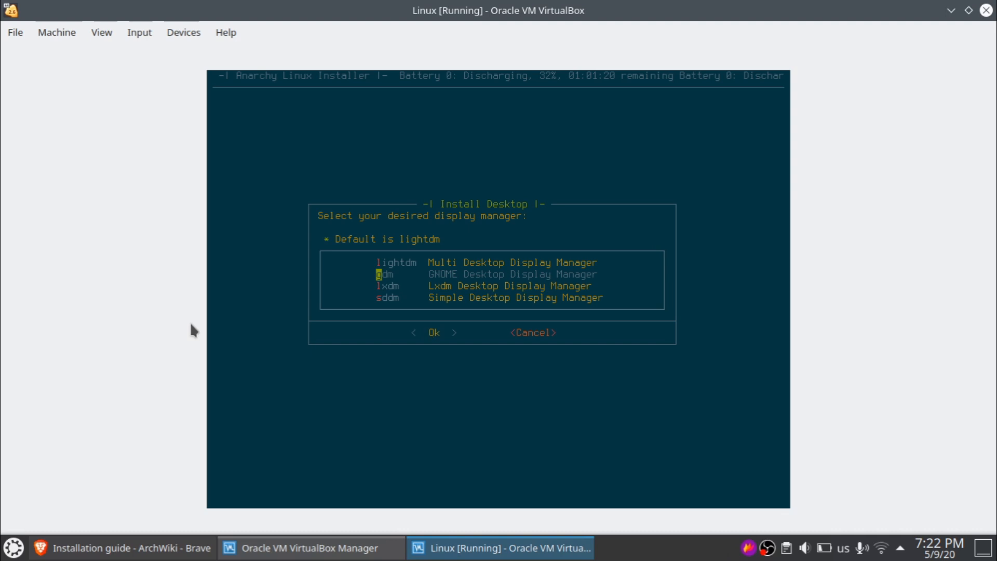
key(Down)
key(Down)
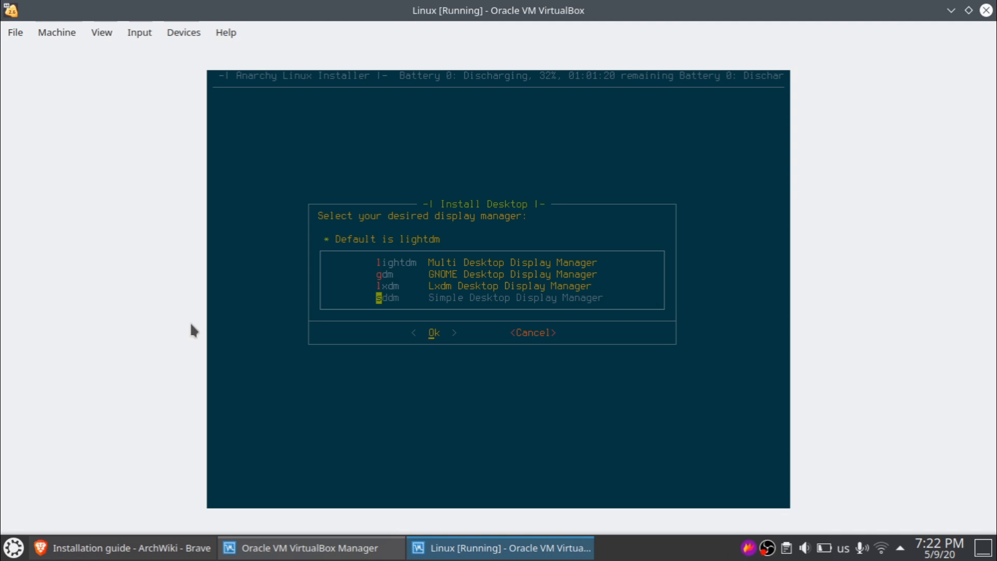
key(Up)
key(Up)
key(Up)
key(Down)
key(Down)
key(Down)
key(Up)
key(Down)
- Confirm sddm and change the hostname from anarchy to 'arch'
key(Return)
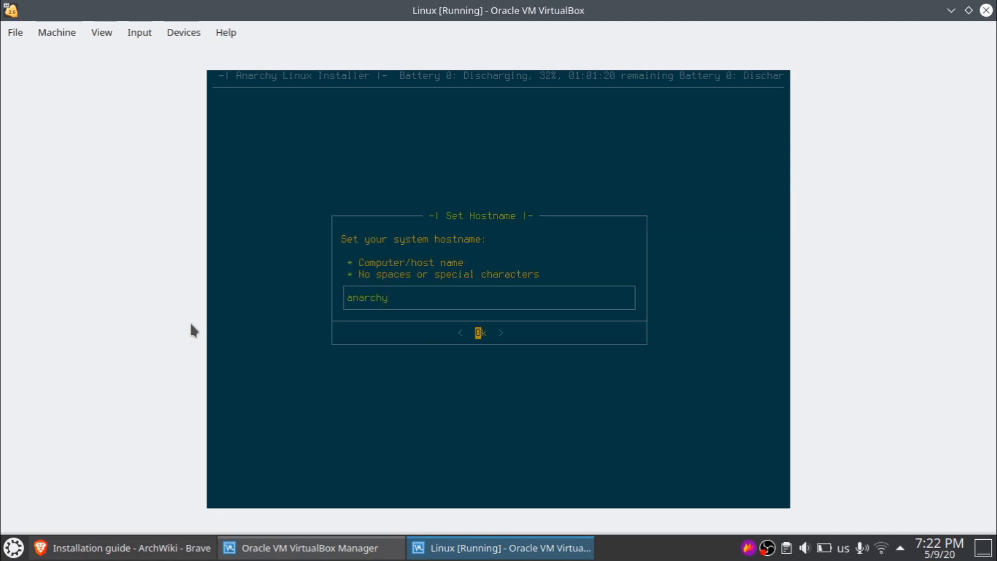
key(BackSpace)
key(BackSpace)
key(BackSpace)
key(BackSpace)
key(BackSpace)
text(rch)
key(Return)
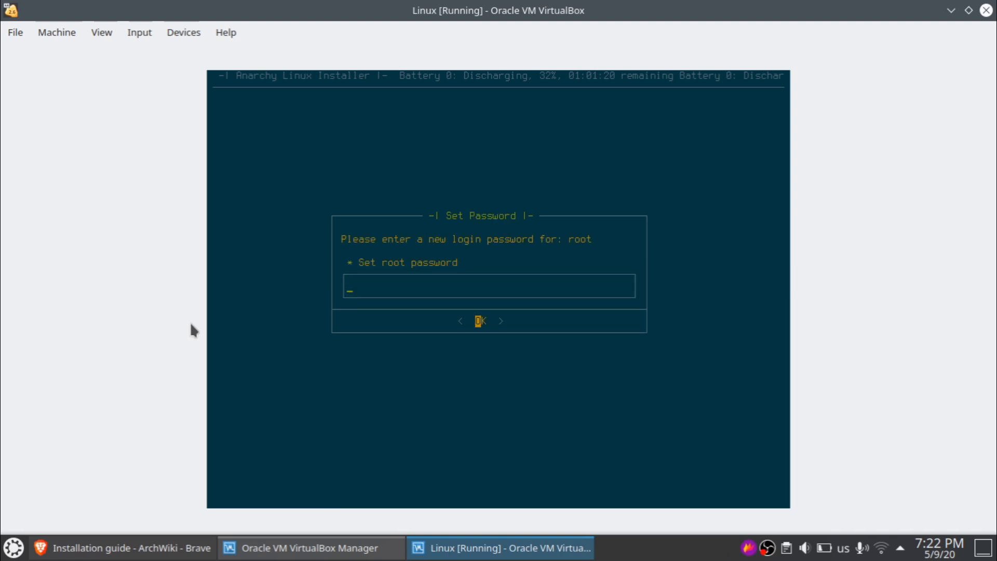
- Set and confirm the root password
text(arch)
key(Return)
text(arch)
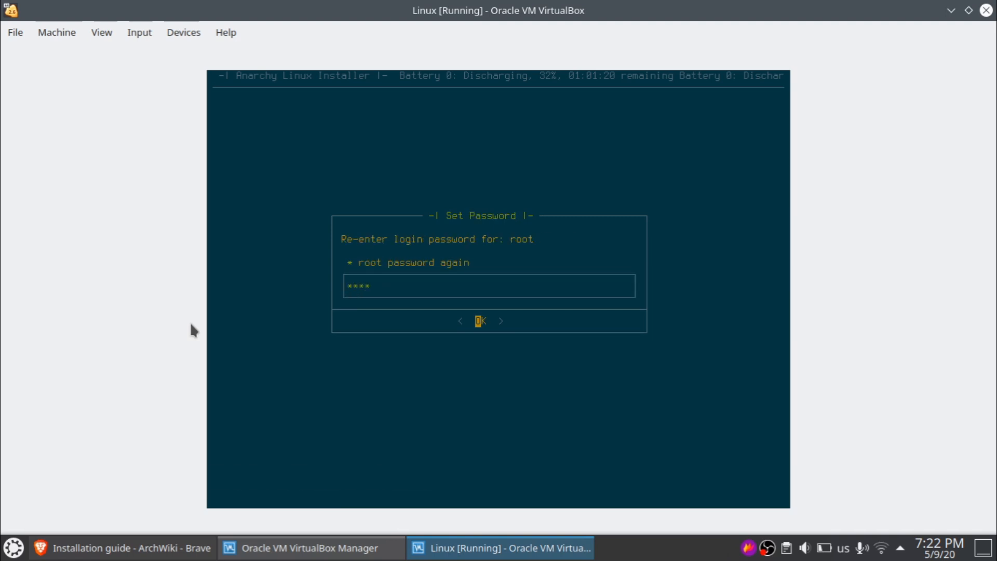
key(Return)
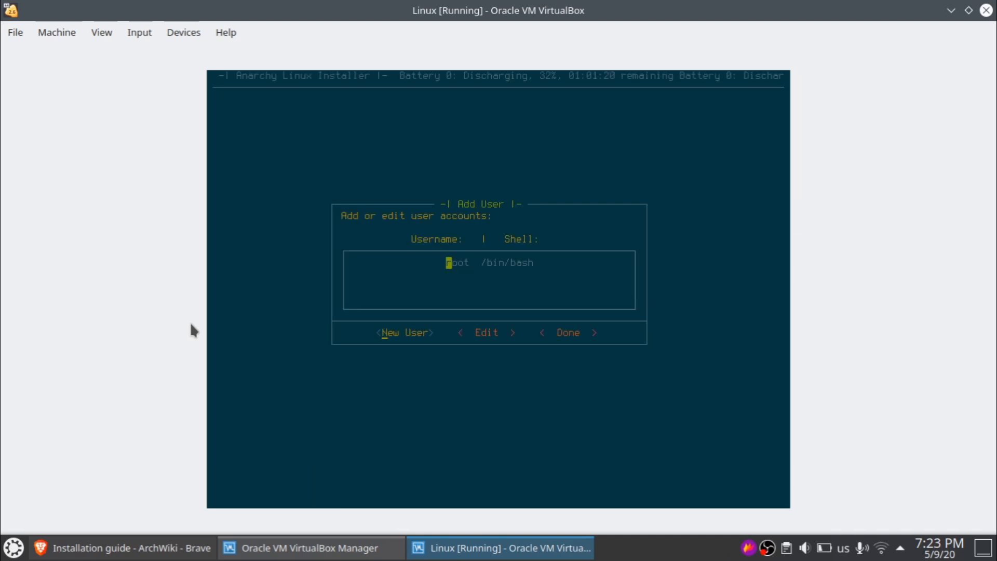
- Add a new user with username, full name and password, grant sudo, and finish
key(Return)
text(prince)
key(Return)
text(primal penguin)
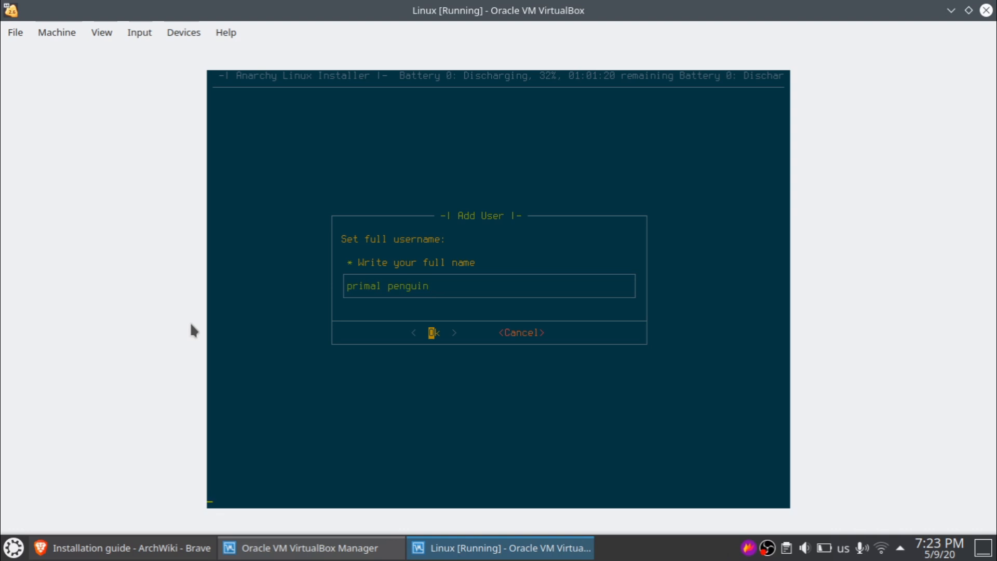
key(Return)
text(***)
key(Return)
text(***)
key(Return)
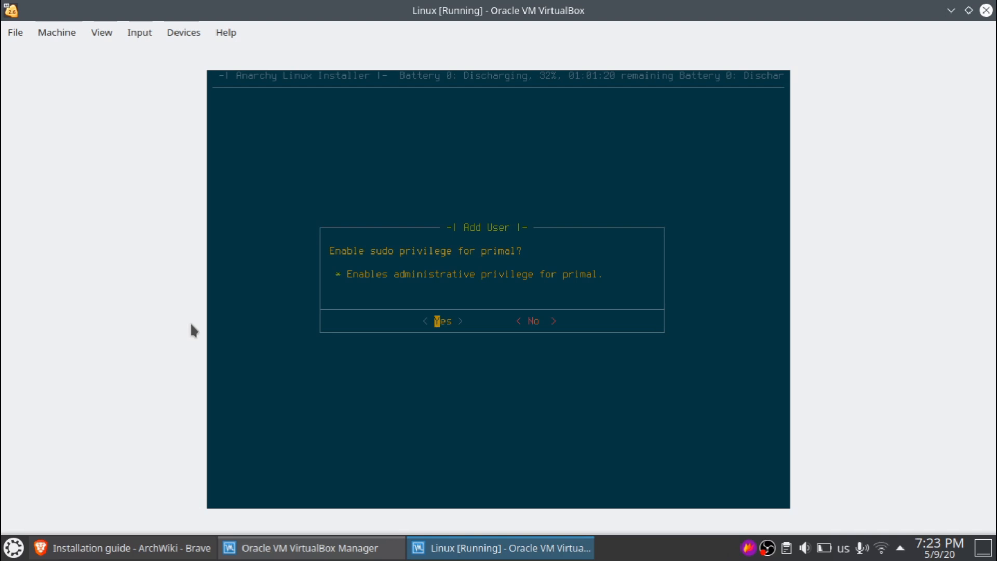
key(Return)
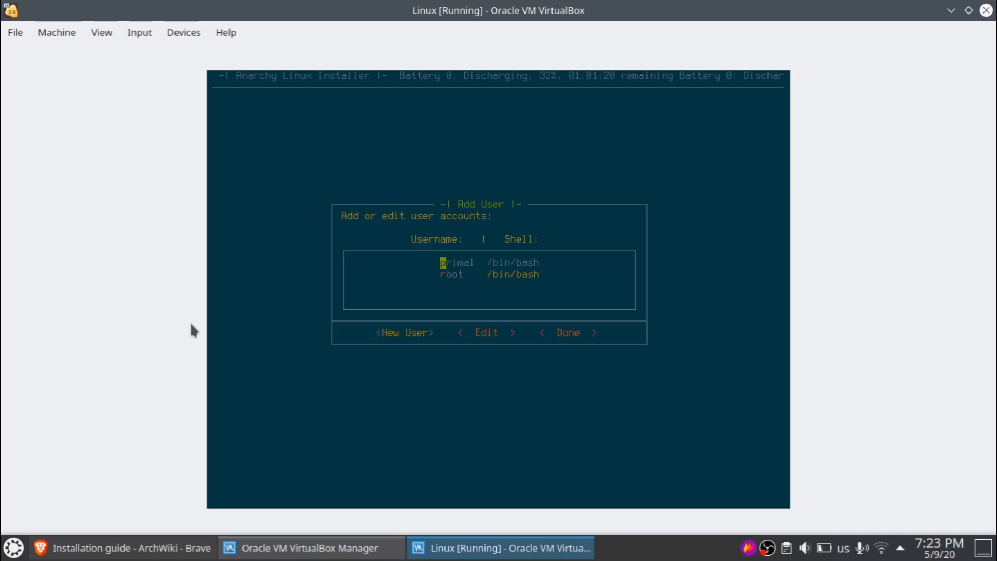
key(Right)
key(Right)
key(Return)
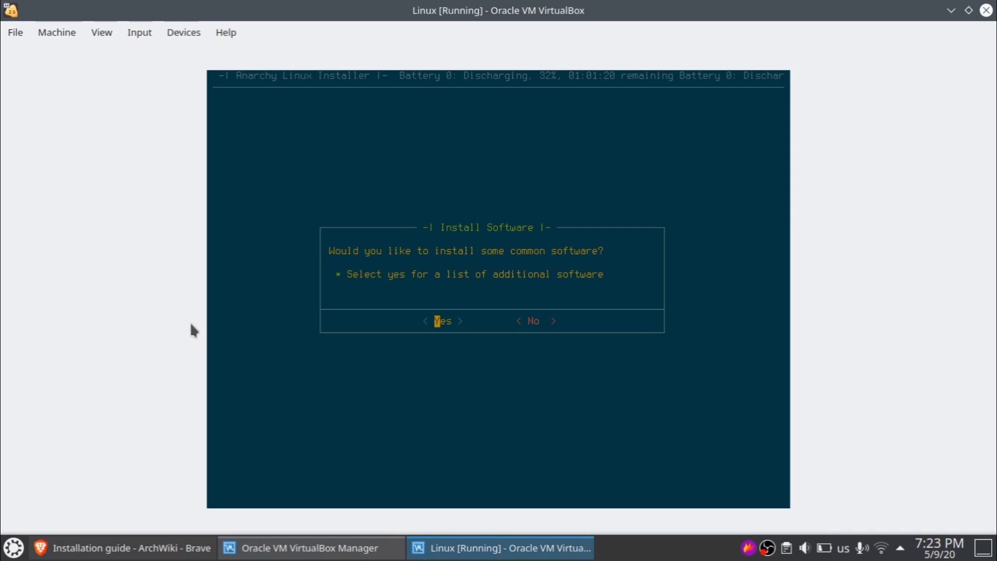
- Agree to browse common software and look through the Internet category without picking anything
key(Return)
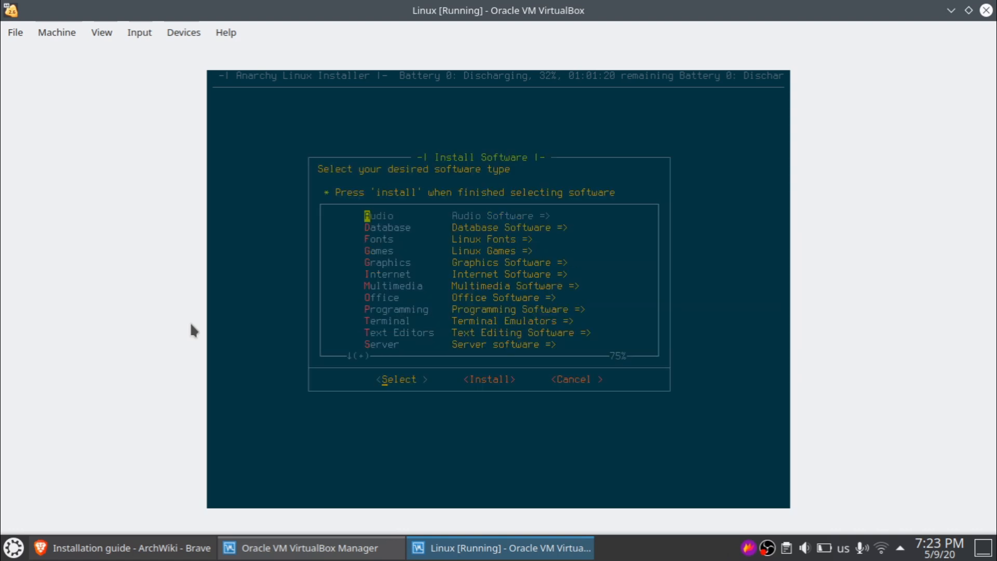
key(Down)
key(Down)
key(Down)
key(Down)
key(Down)
key(Down)
key(Down)
key(Down)
key(Down)
key(Down)
key(Down)
key(Down)
key(Down)
key(Down)
key(Down)
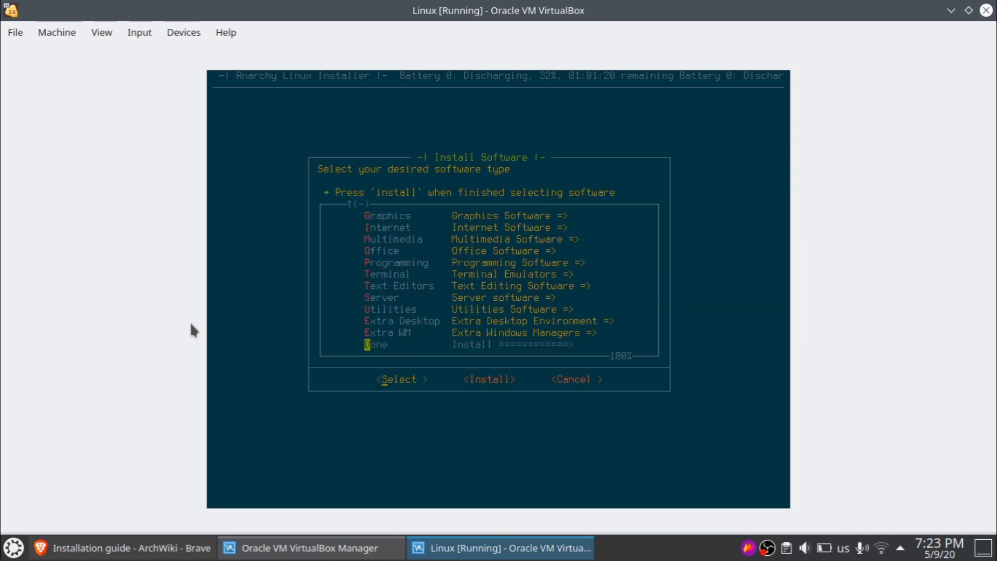
key(Up)
key(Up)
key(Up)
key(Up)
key(Up)
key(Up)
key(Up)
key(Up)
key(Up)
key(Up)
key(Up)
key(Up)
key(Up)
key(Up)
key(Up)
key(Down)
key(Down)
key(Down)
key(Down)
key(Down)
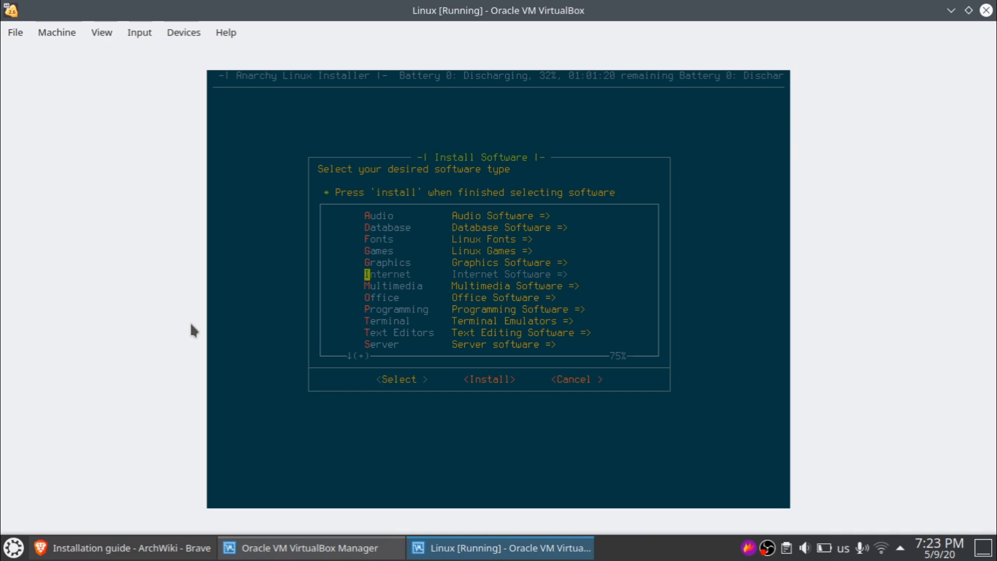
key(Return)
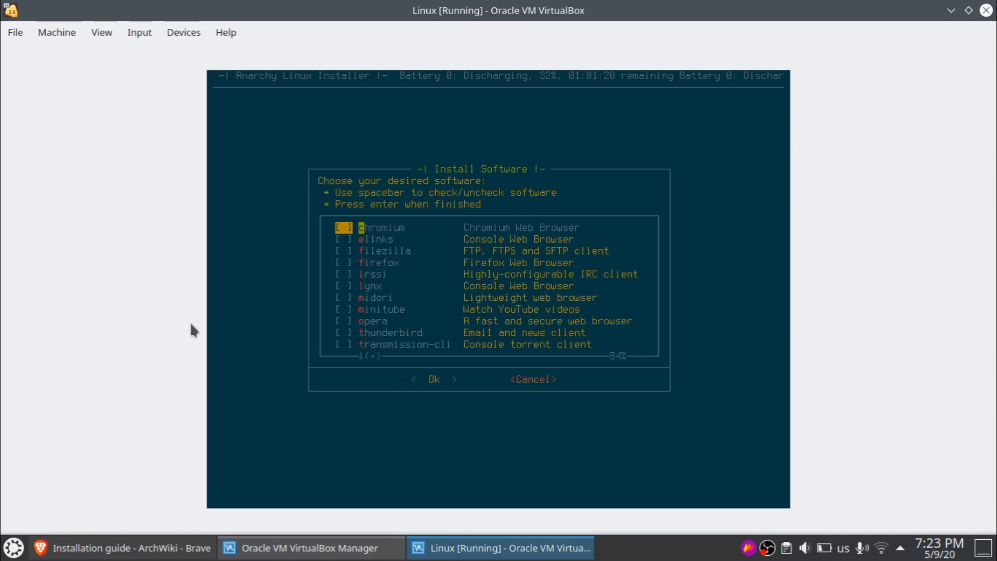
key(Down)
key(Up)
key(Down)
key(Down)
key(Down)
key(Down)
key(Down)
key(Down)
key(Down)
key(Down)
key(Down)
key(Down)
key(Down)
key(Down)
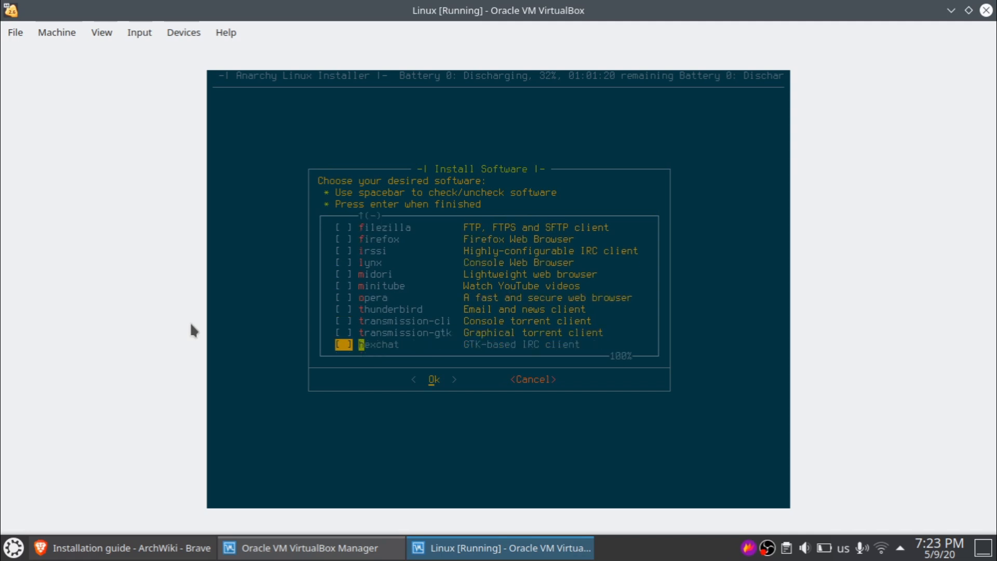
key(Up)
key(Up)
key(Up)
key(Up)
key(Up)
key(Up)
key(Up)
key(Up)
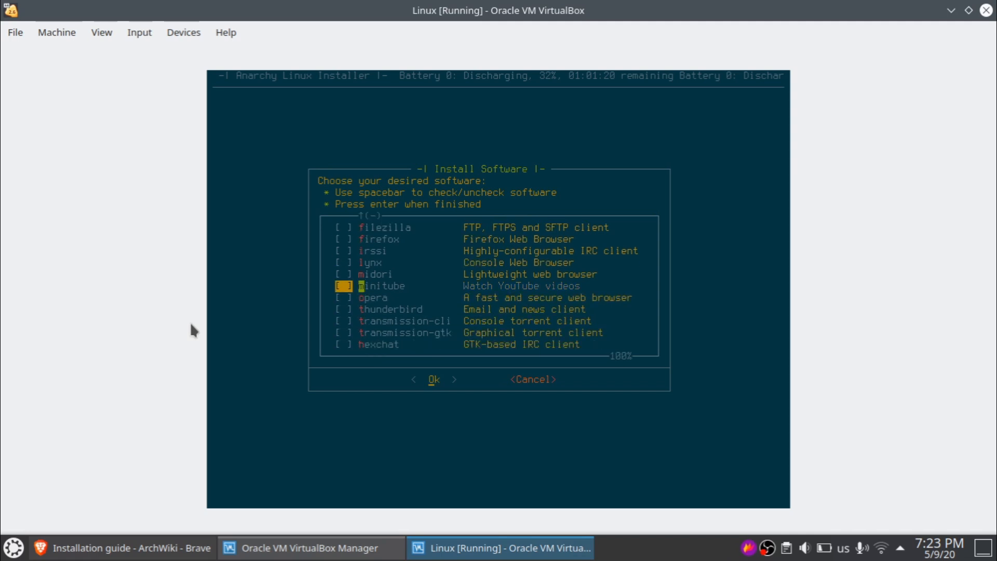
key(Up)
key(Up)
key(Up)
key(Up)
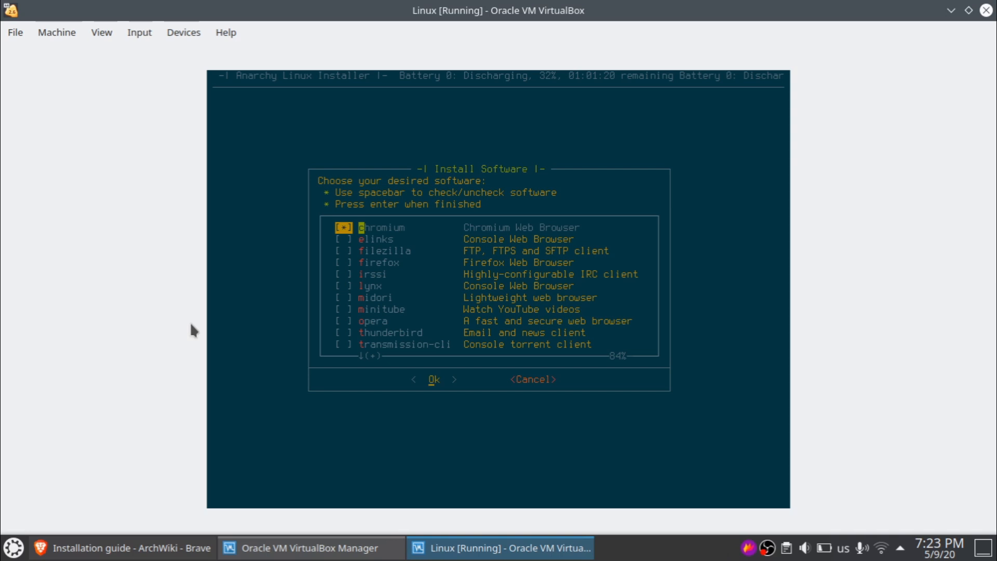
key(Return)
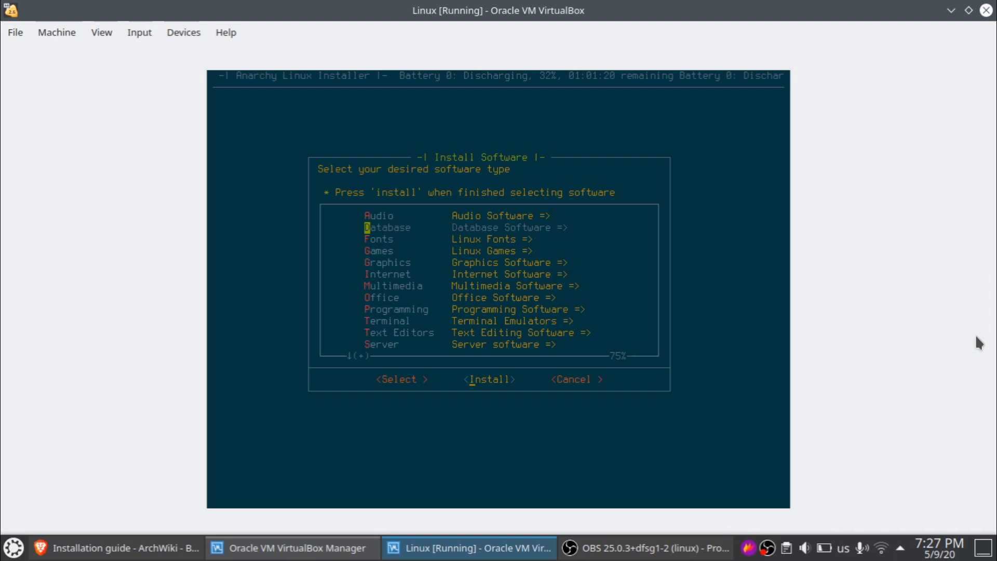
- Continue without extra software and start installing the system
key(Return)
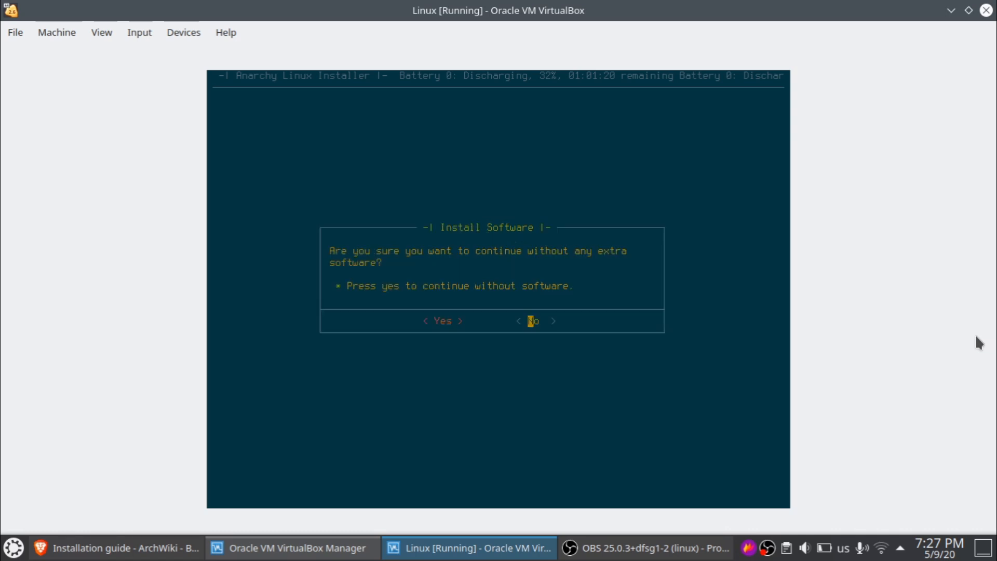
key(Left)
key(Return)
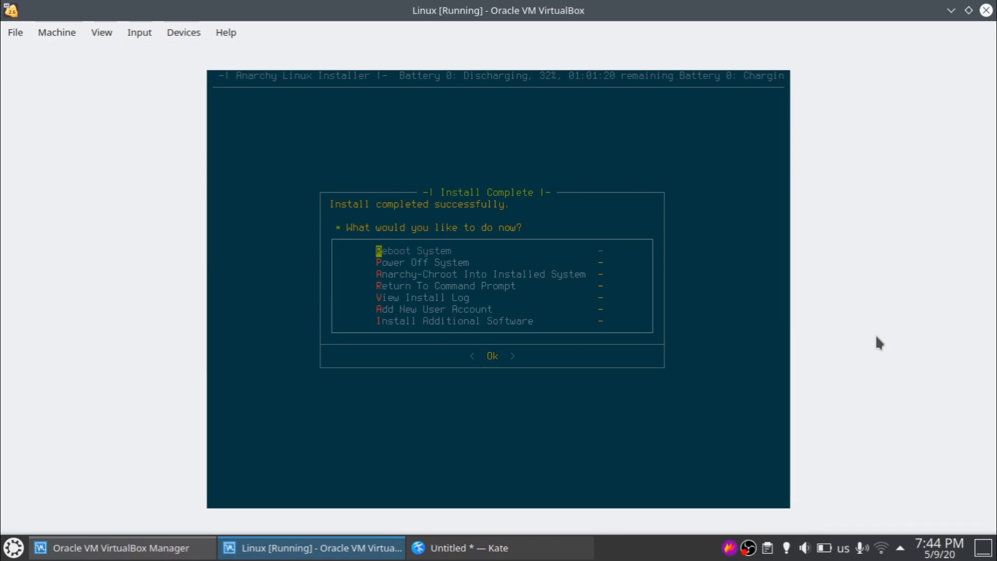
- Reset the VM via Machine > Reset and choose Boot existing OS in the Anarchy menu
key(Down)
click(55, 37)
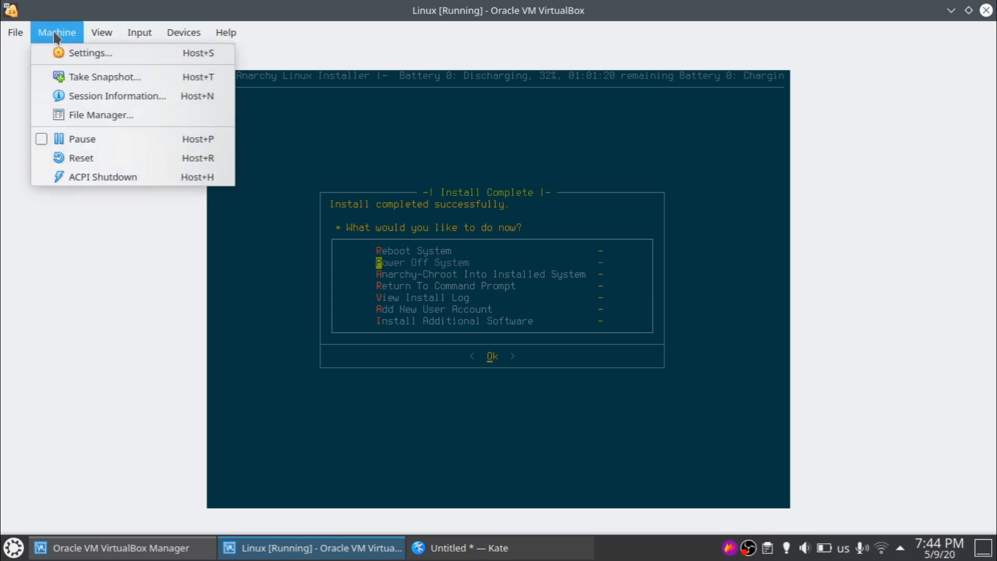
click(92, 157)
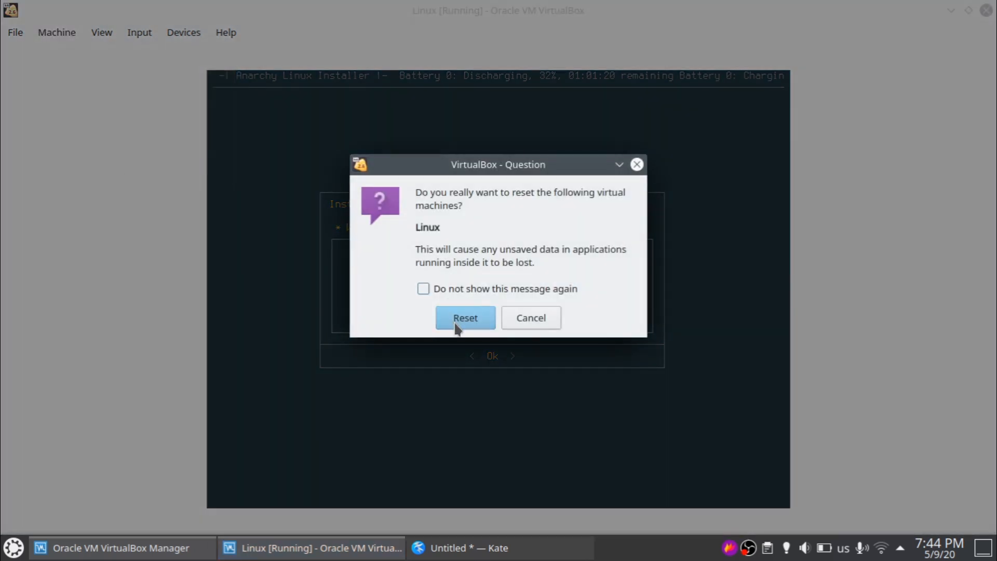
click(455, 325)
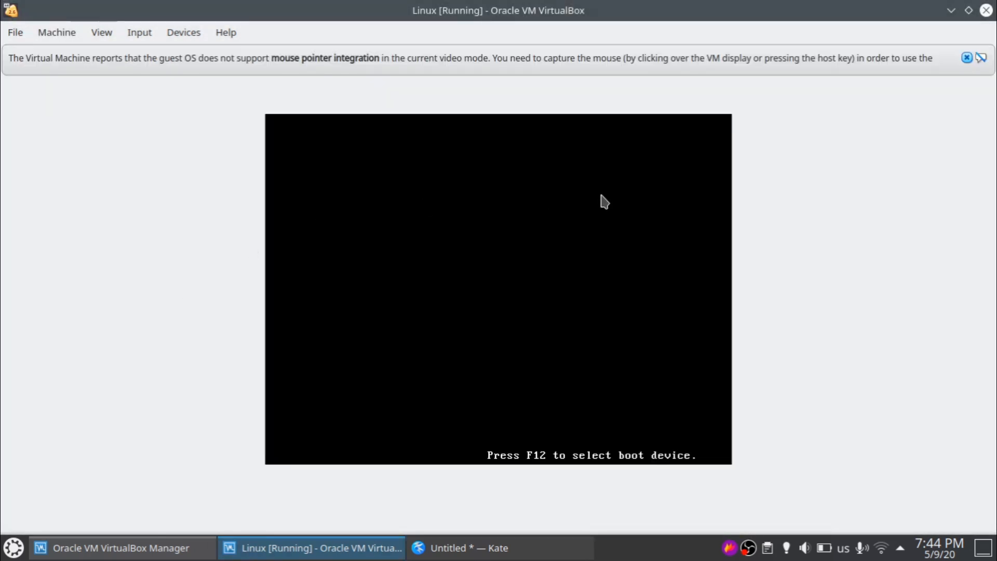
click(966, 58)
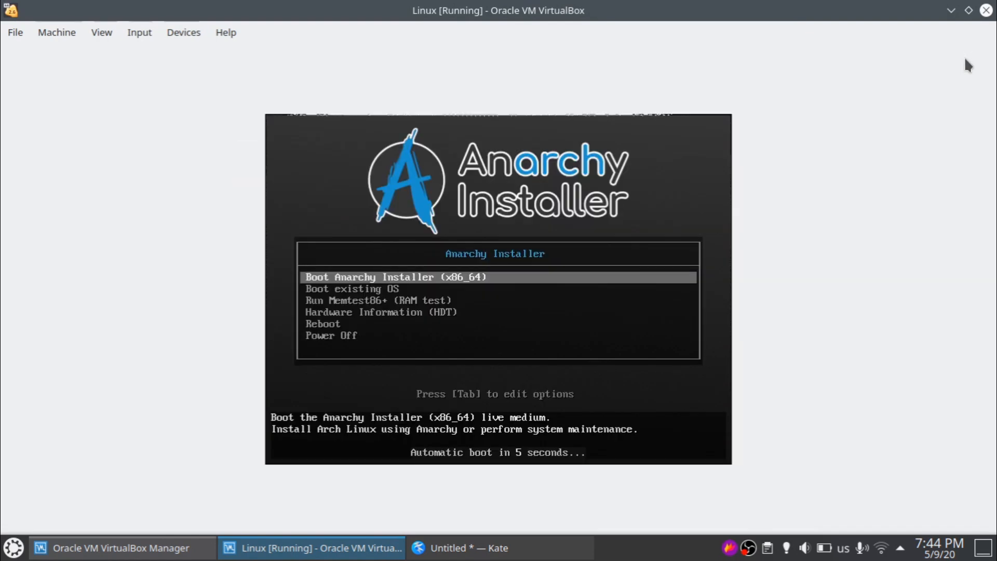
key(Down)
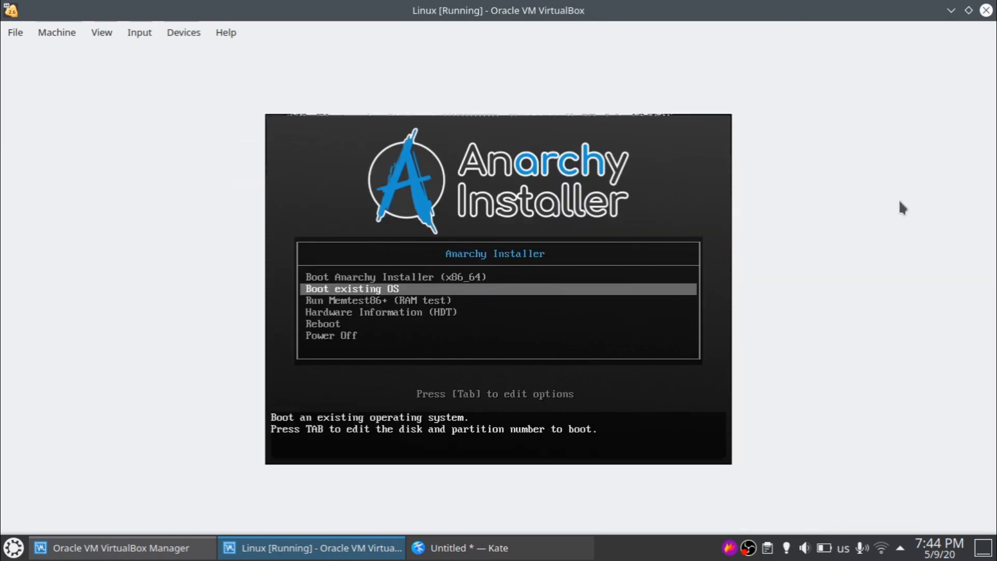
key(Return)
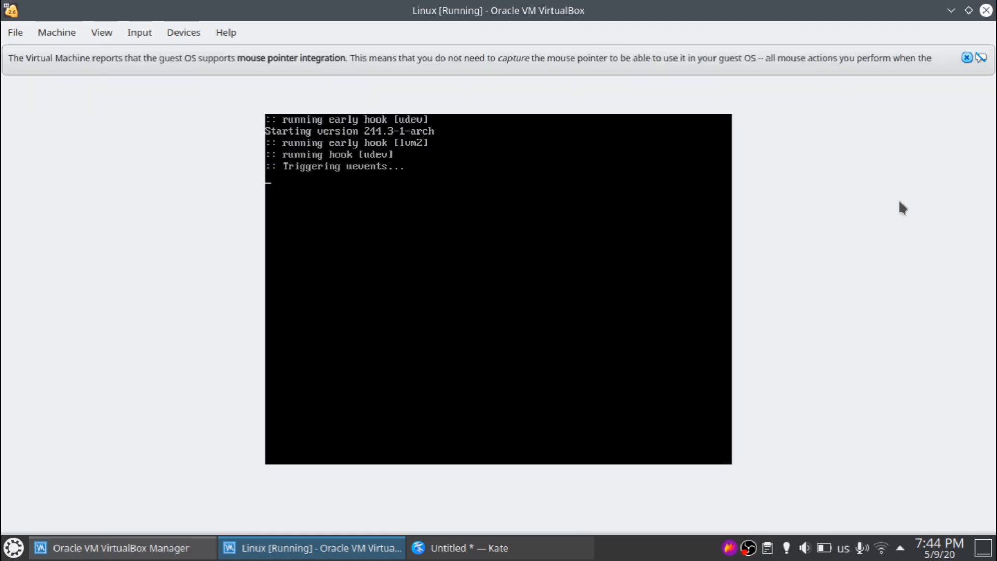
- Dismiss the mouse-integration notice and log in to Plasma with the user password
click(968, 58)
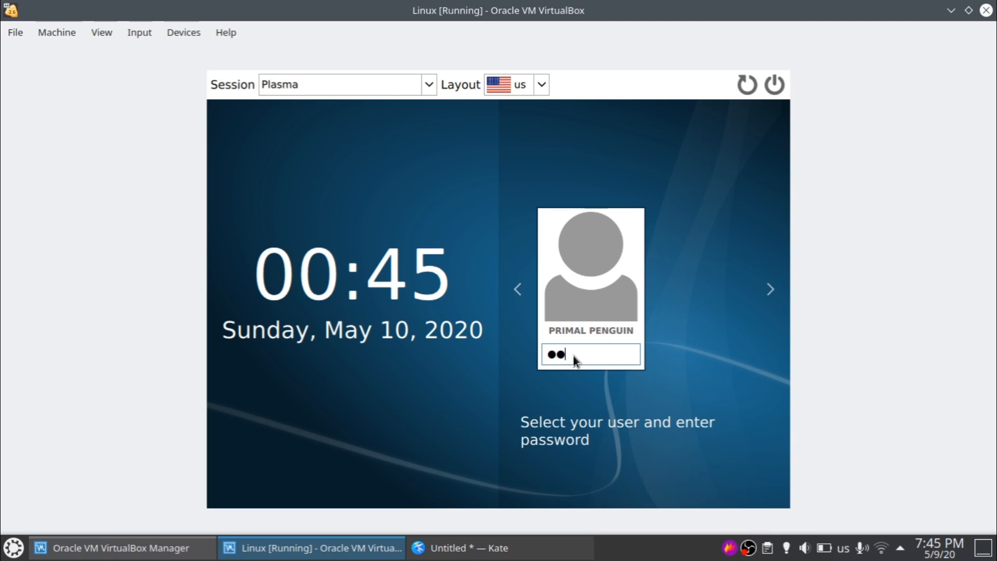
key(Return)
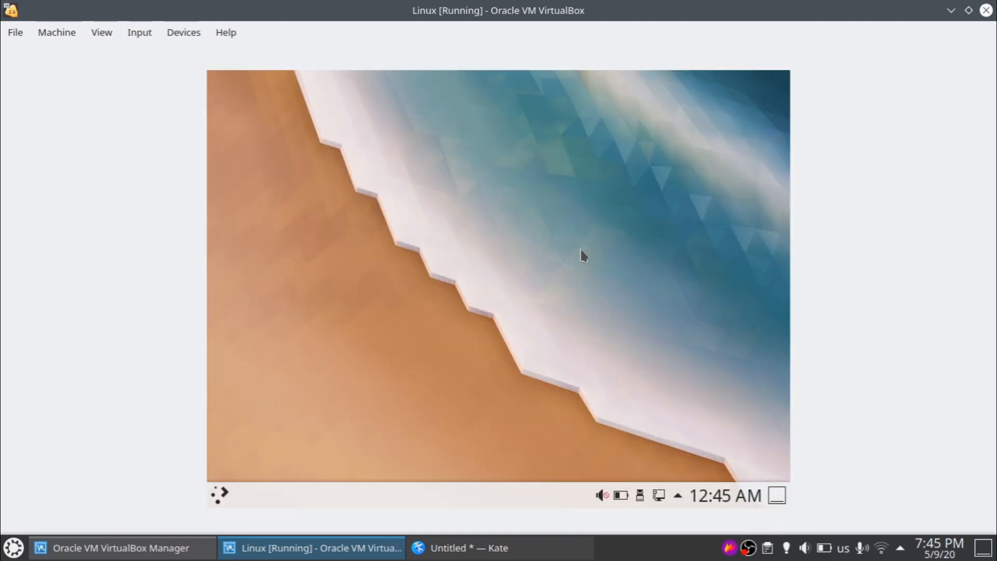
- Launch System Settings from the guest launcher and move its window to the right
click(219, 496)
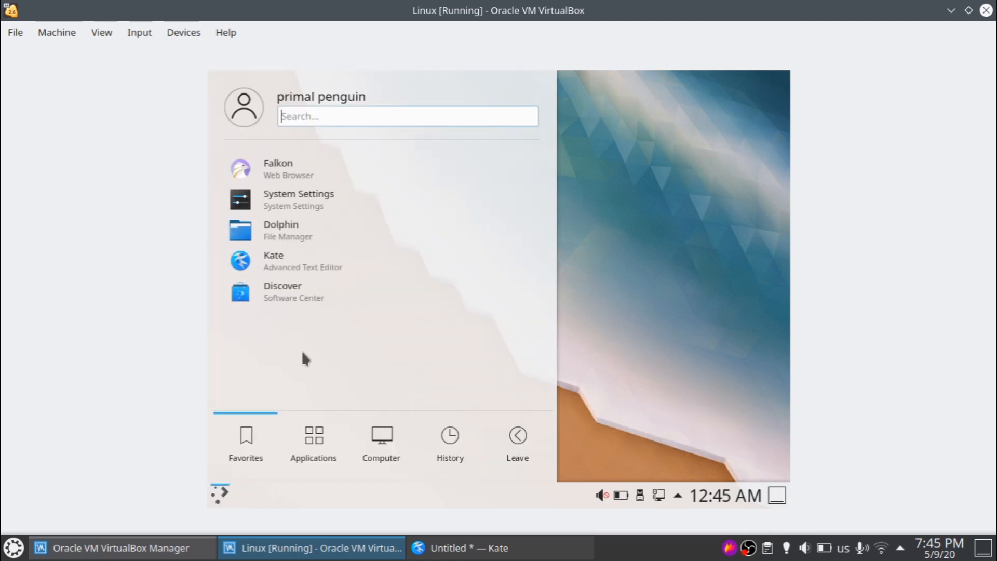
mouse_move(241, 442)
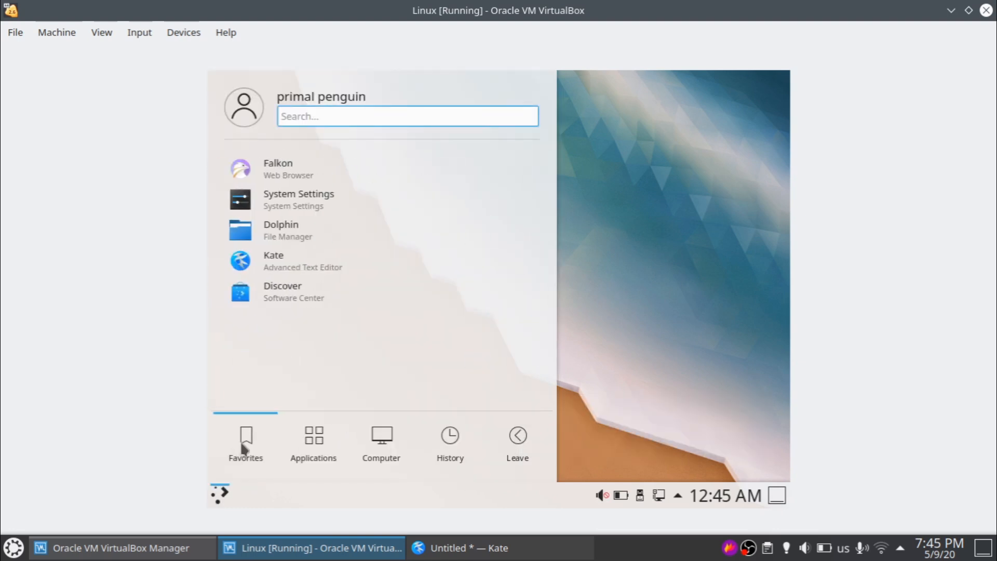
click(278, 204)
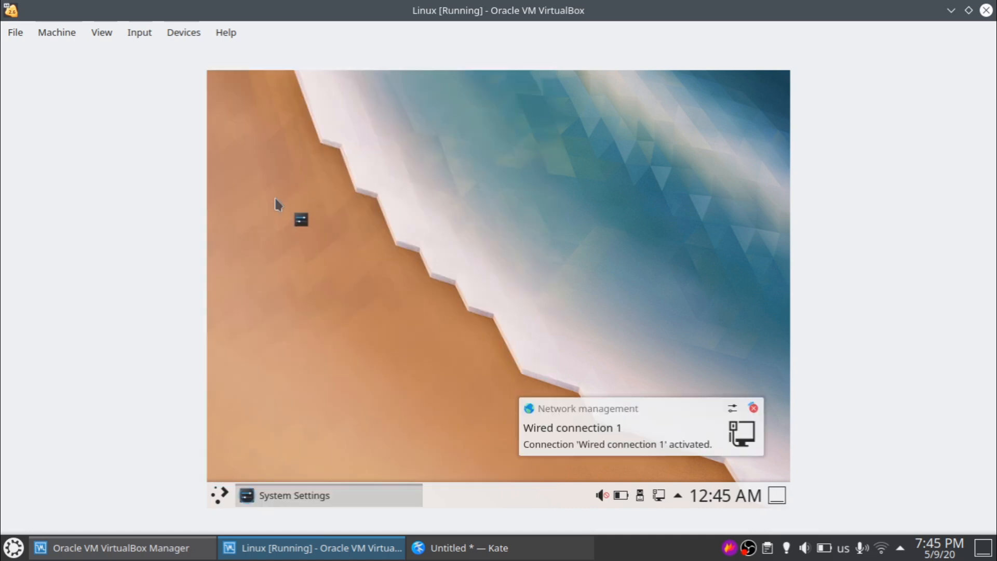
click(754, 409)
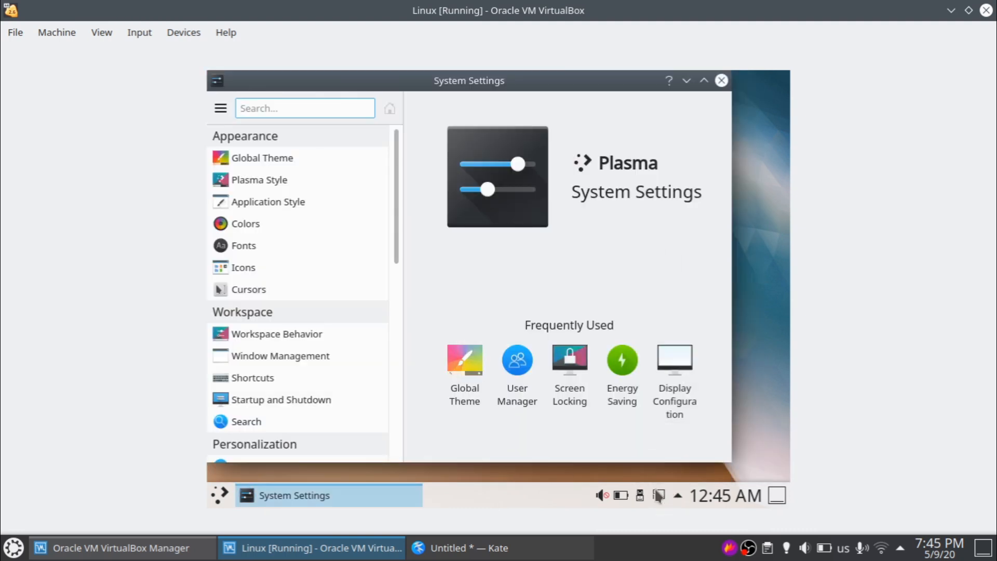
drag(354, 83, 382, 38)
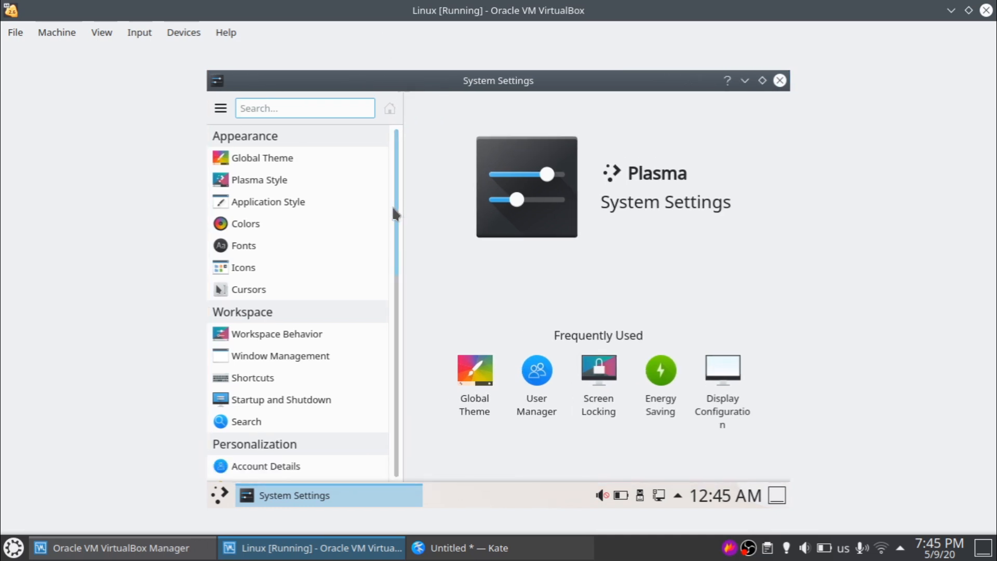
- Apply the Breeze SDDM theme under Startup and Shutdown, authenticate, and close System Settings
scroll(394, 288, down, 1)
scroll(394, 296, down, 3)
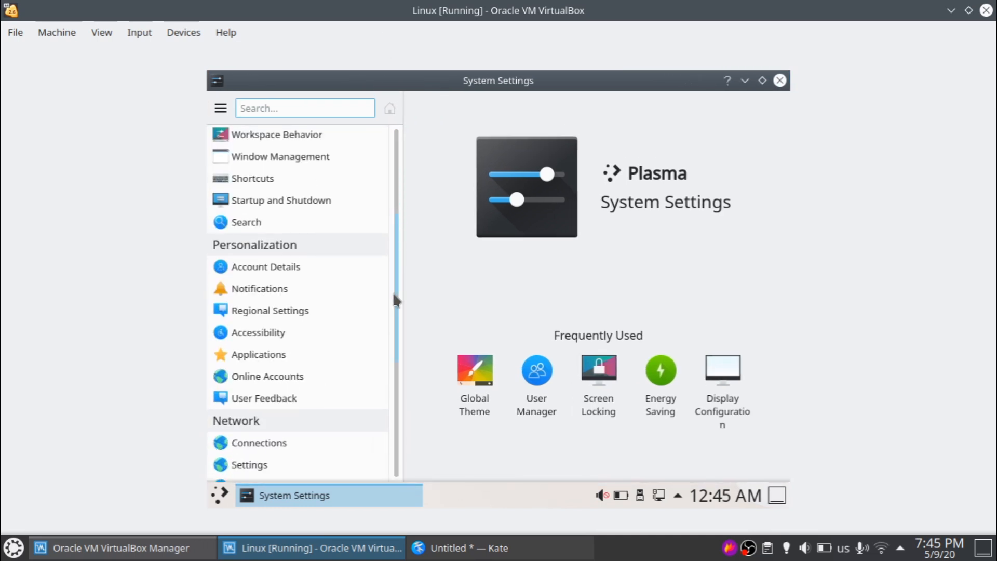
click(241, 205)
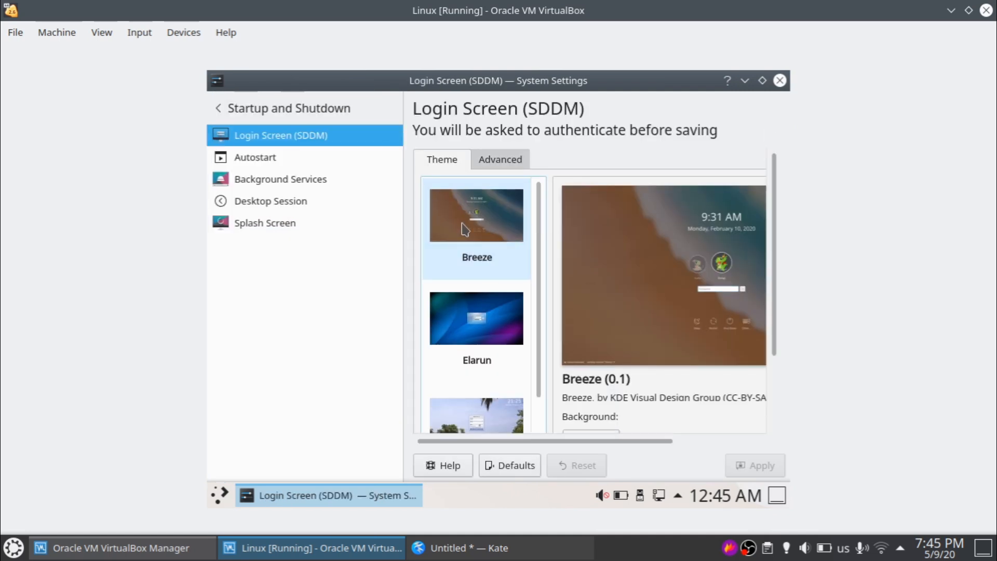
click(465, 229)
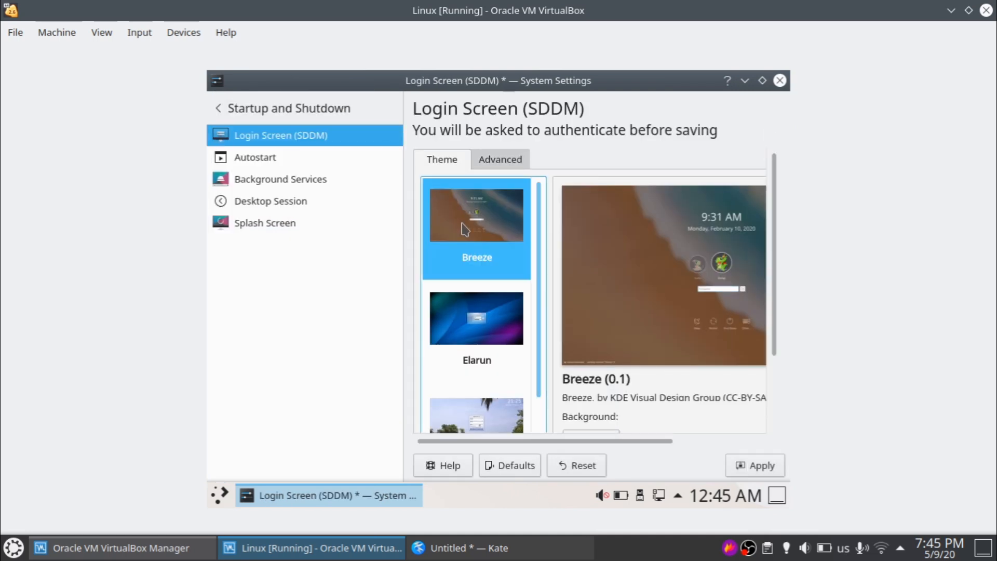
click(755, 464)
text(****)
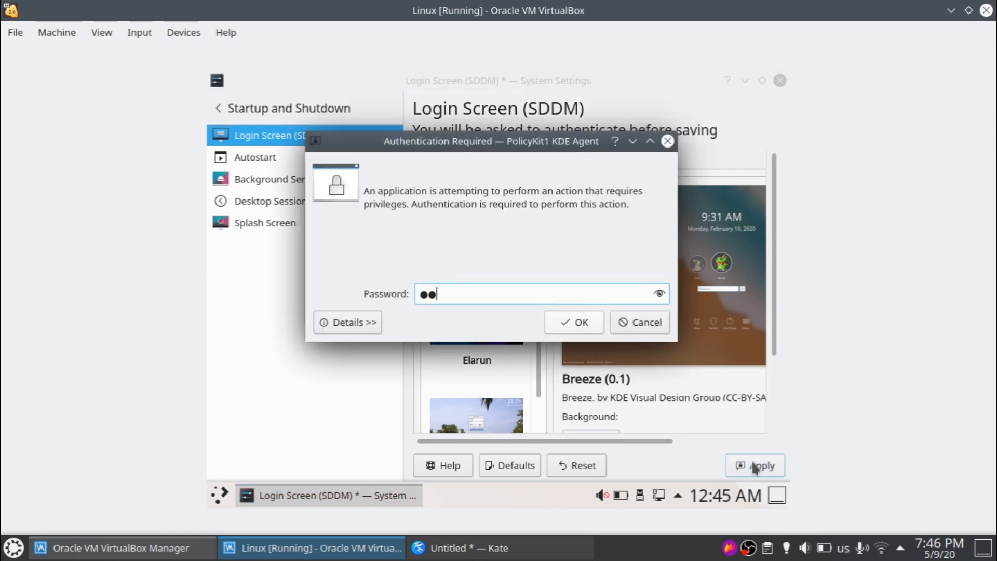
key(Return)
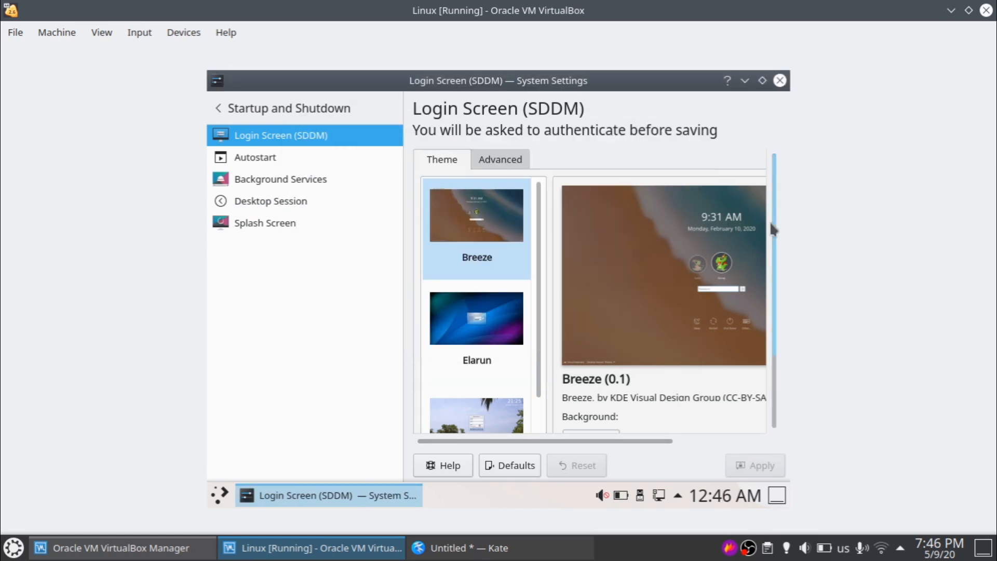
click(781, 80)
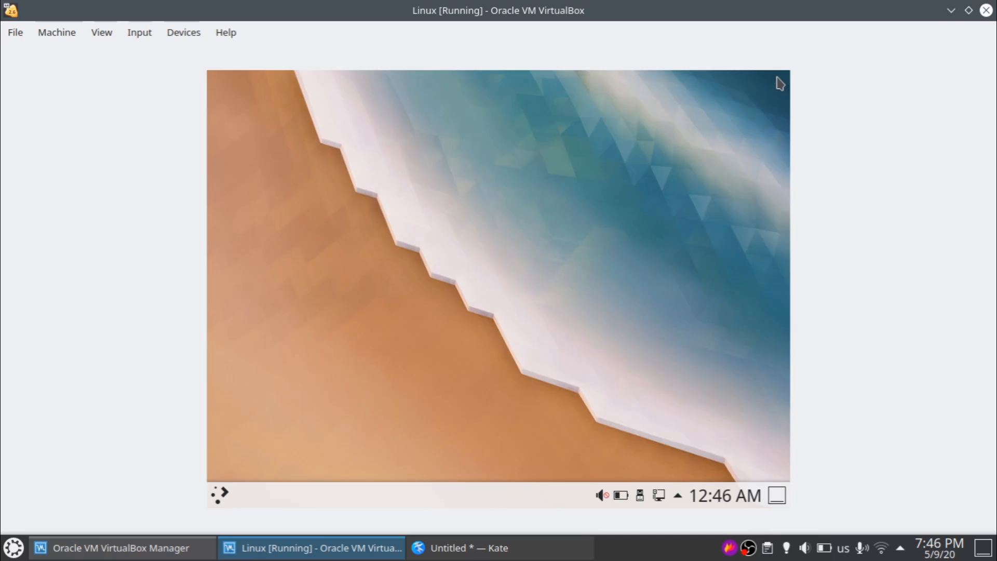
- Run 'sudo systemctl enable sddm.service -f' in Konsole, close it, and show Kickoff's Leave options
key(ctrl+alt+t)
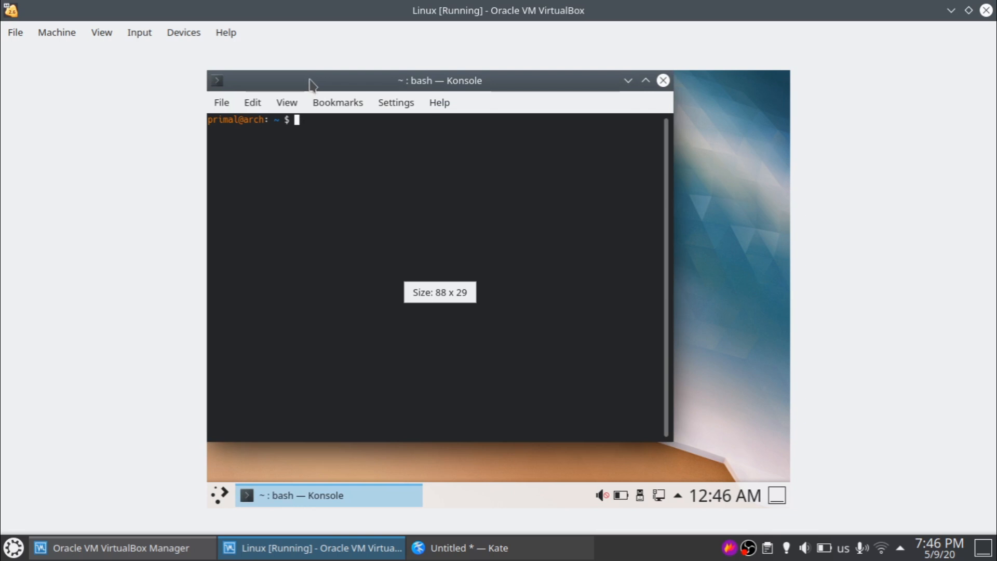
drag(309, 83, 364, 104)
text(sudo )
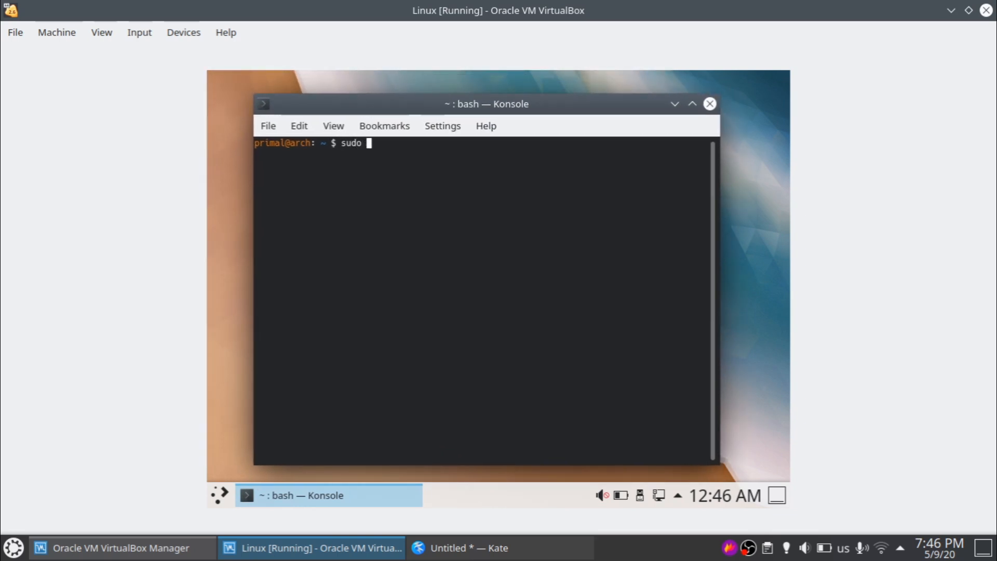
text(systemct)
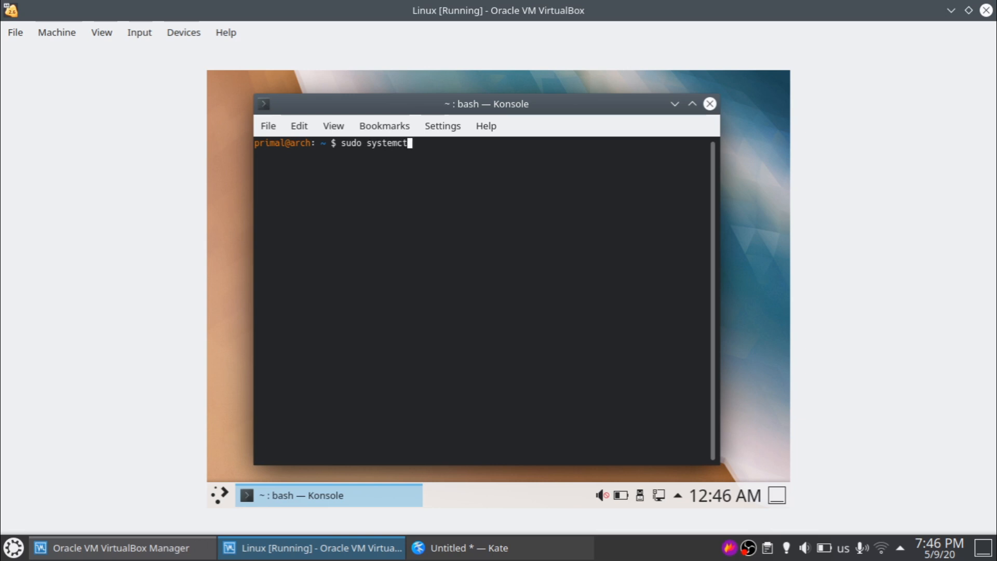
text(l enable sddm.service -f)
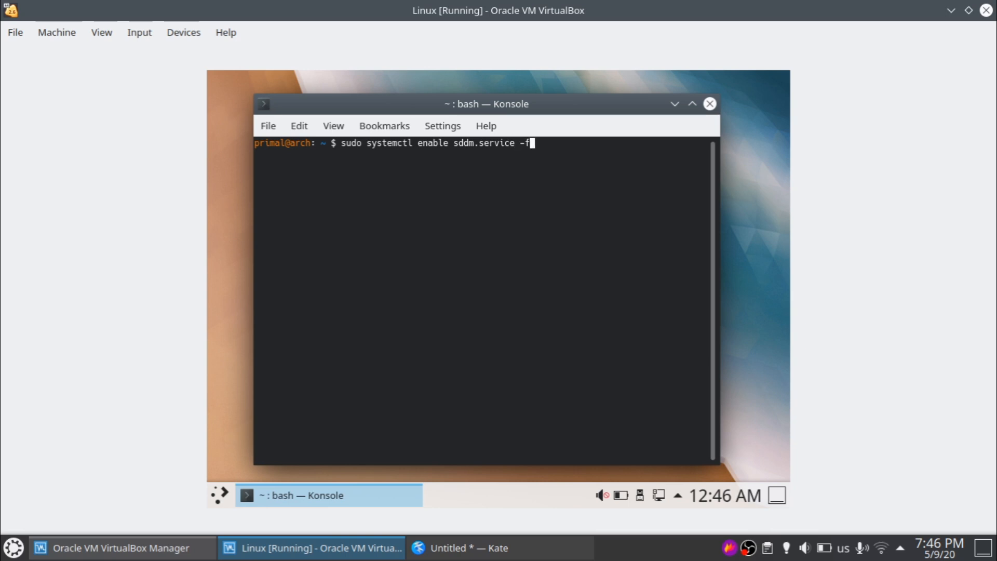
key(Return)
key(Return)
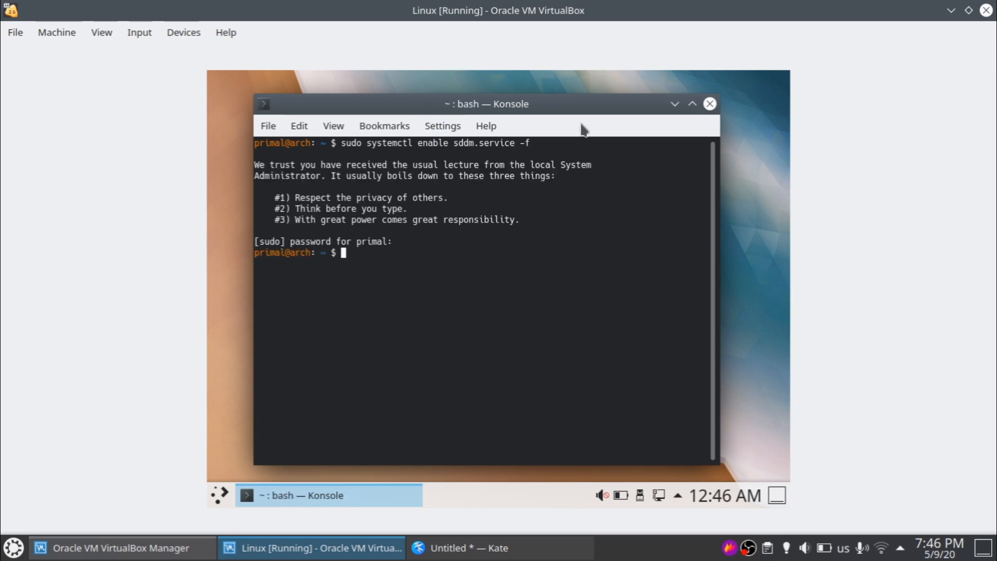
click(710, 103)
click(220, 493)
click(516, 450)
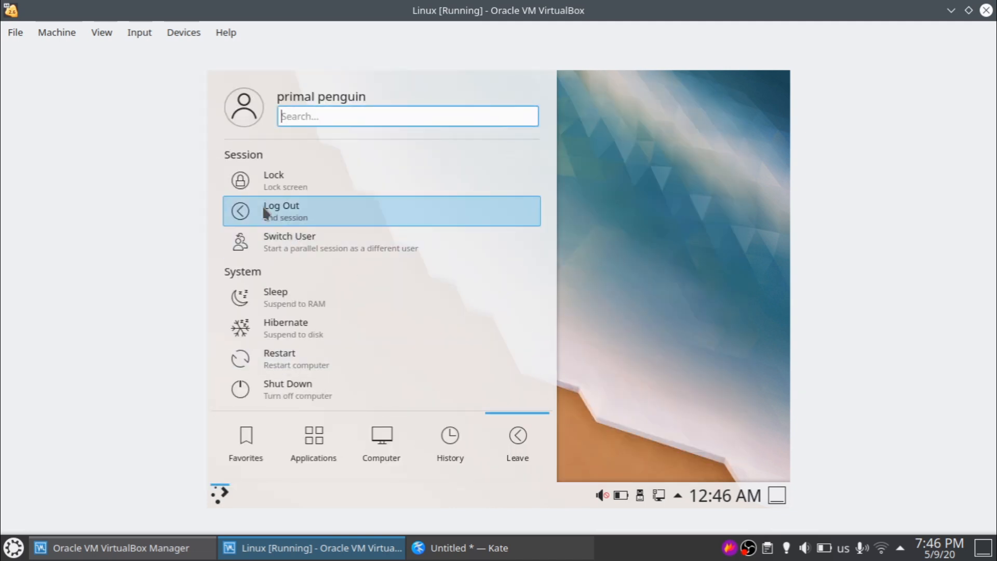
- Log out of Plasma, confirm, and sign back in with the password at the Breeze login screen
click(264, 206)
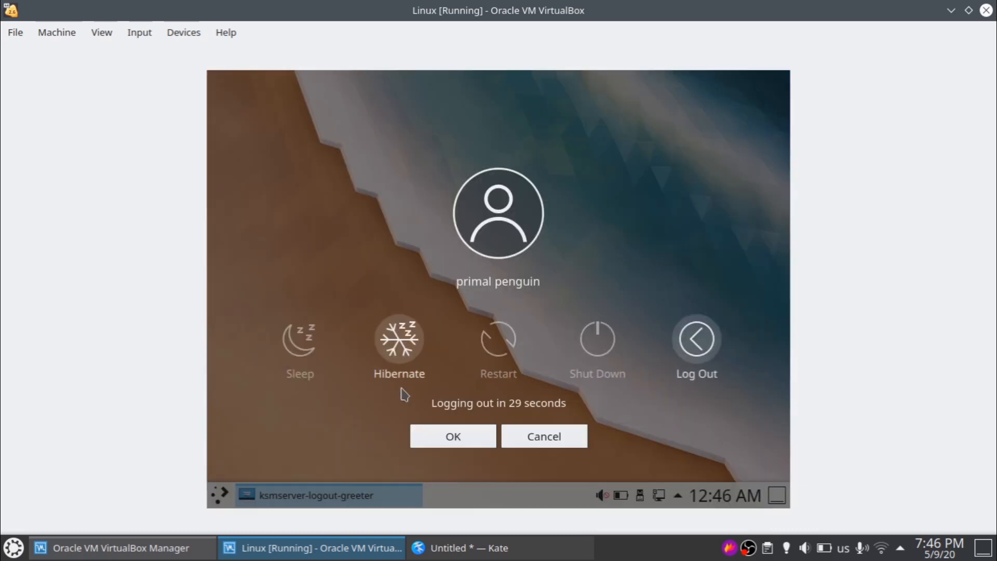
click(453, 438)
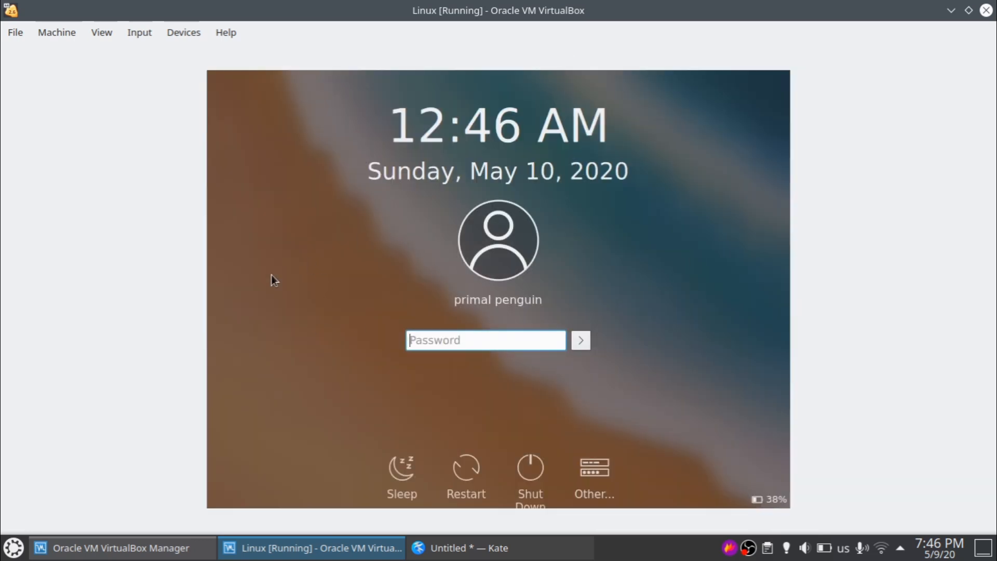
text(••••••)
key(Return)
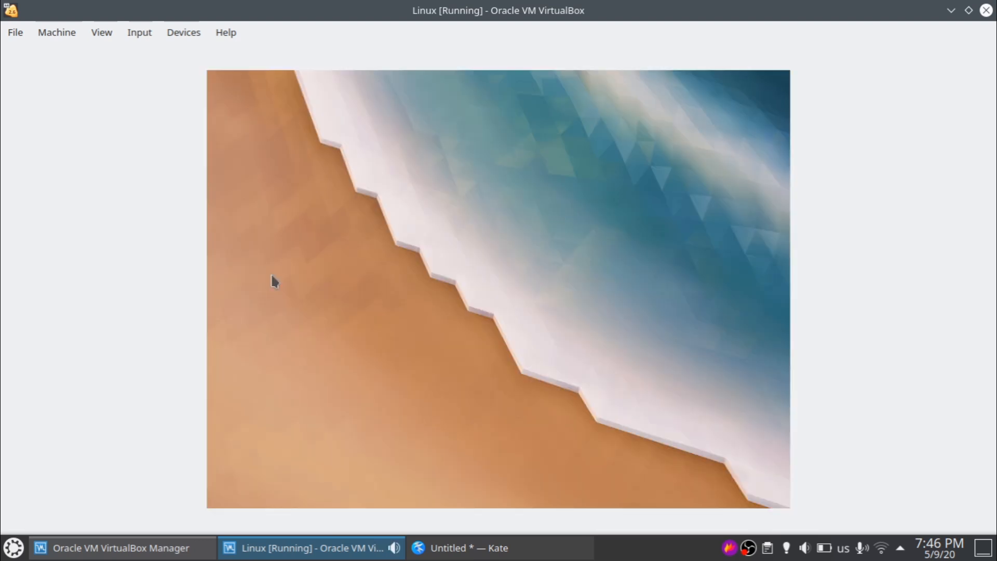
- Install screenfetch in a new Konsole with 'sudo pacman -S screenfetch', entering the sudo password
key(ctrl+alt+t)
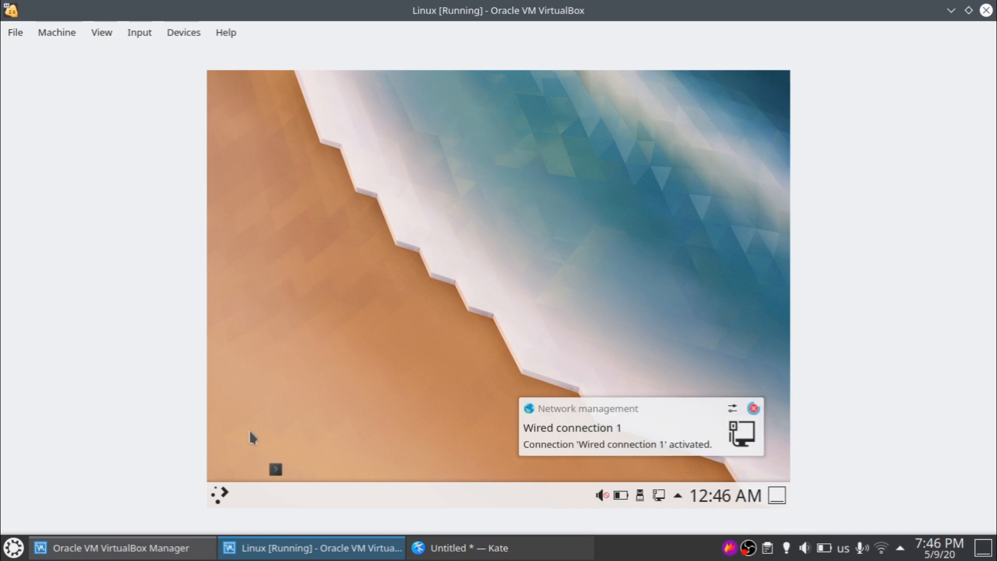
text(su)
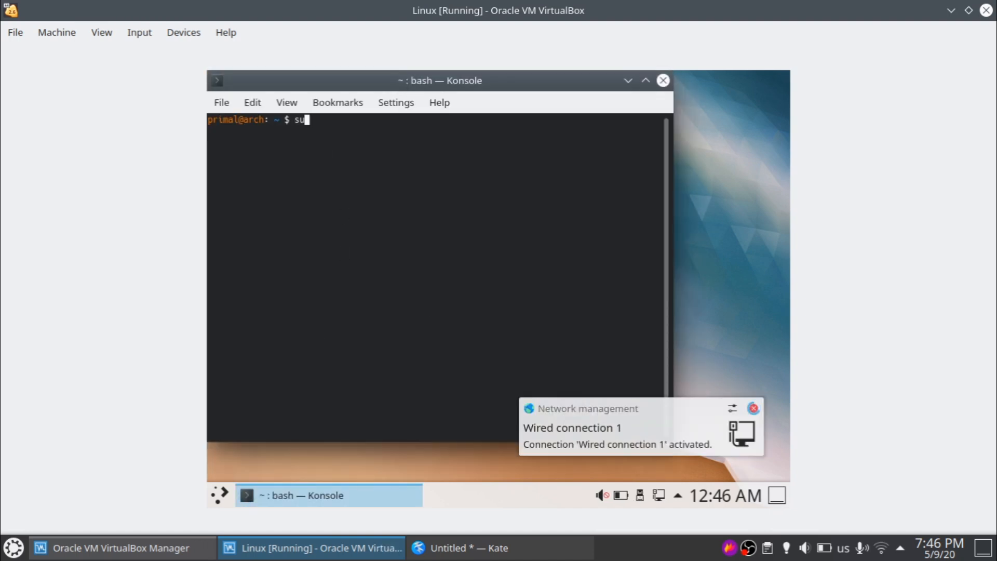
text(do pacman -S n)
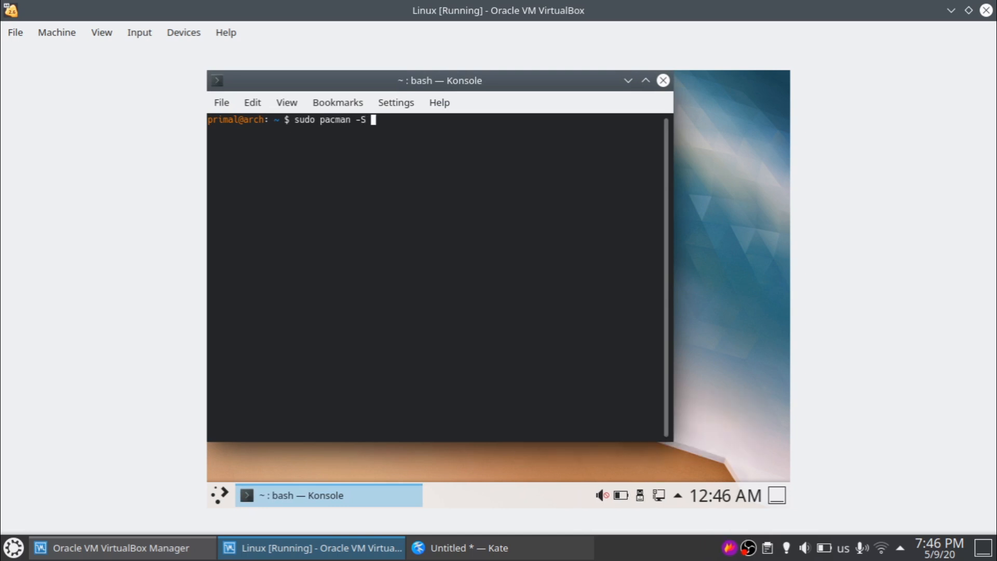
text(e)
key(BackSpace)
key(BackSpace)
text(screenfetch)
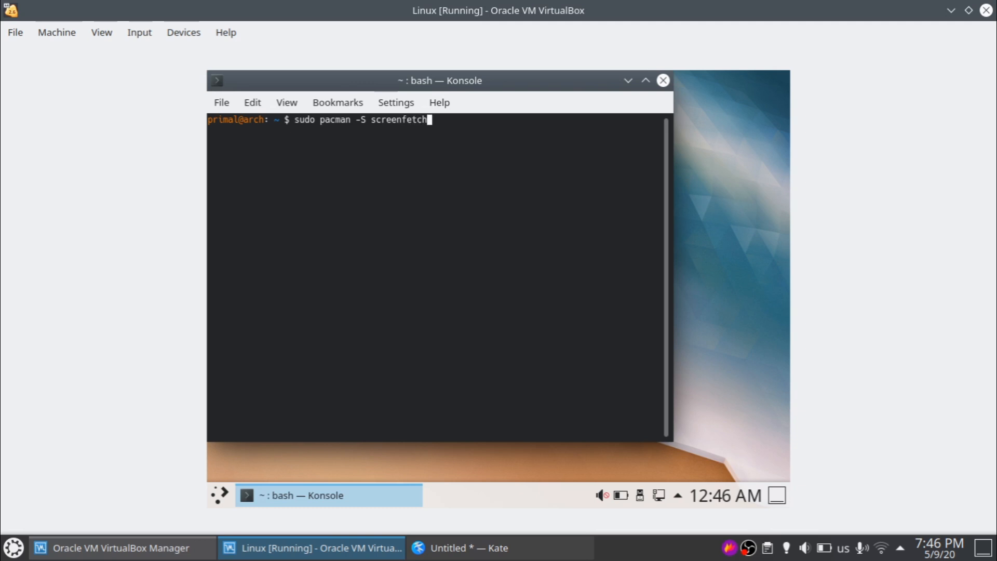
key(Return)
key(Return)
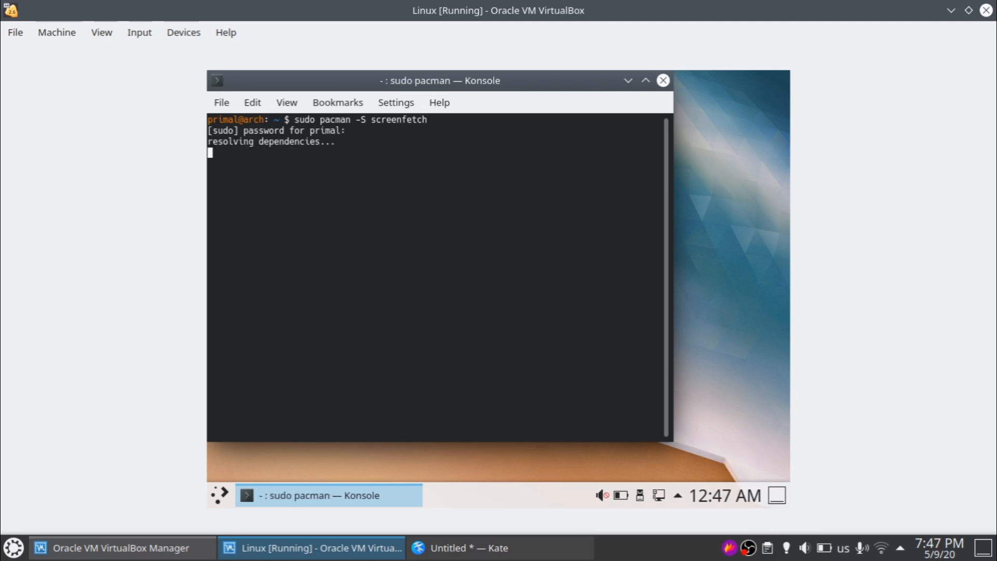
drag(378, 85, 416, 102)
key(Return)
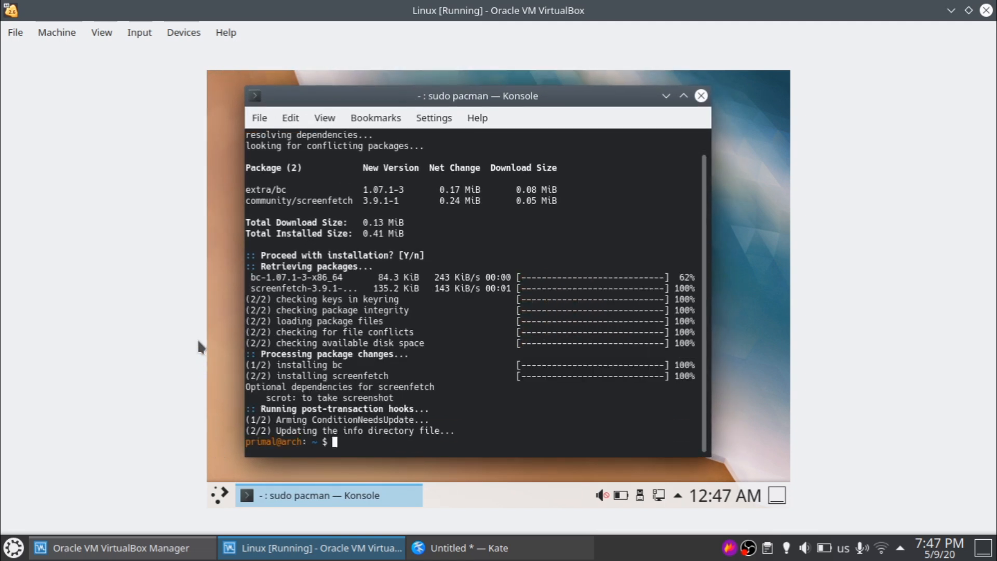
- Run screenfetch and highlight the 753 package count on the Packages line
text(n)
key(BackSpace)
text(screenfetch)
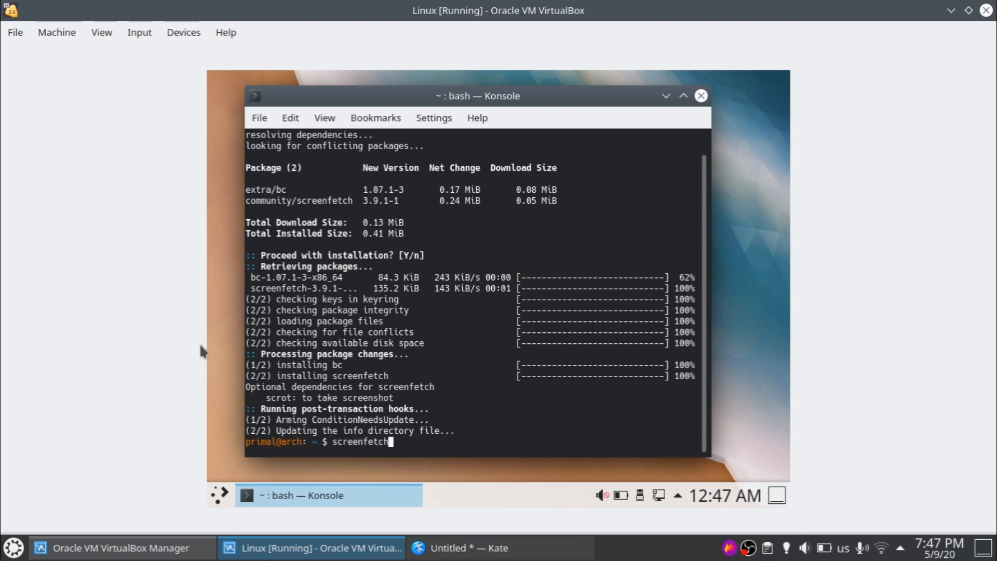
key(Return)
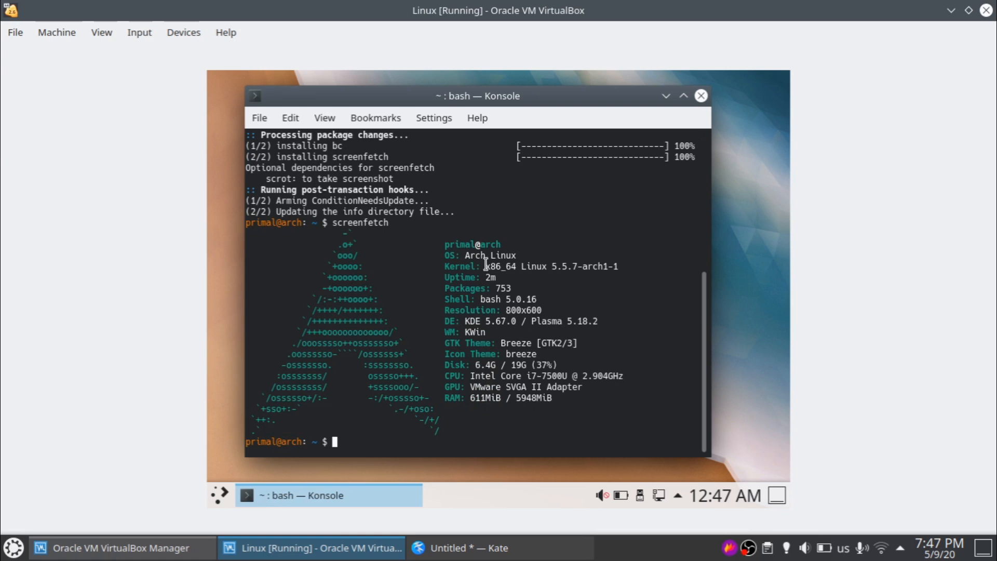
drag(523, 288, 424, 289)
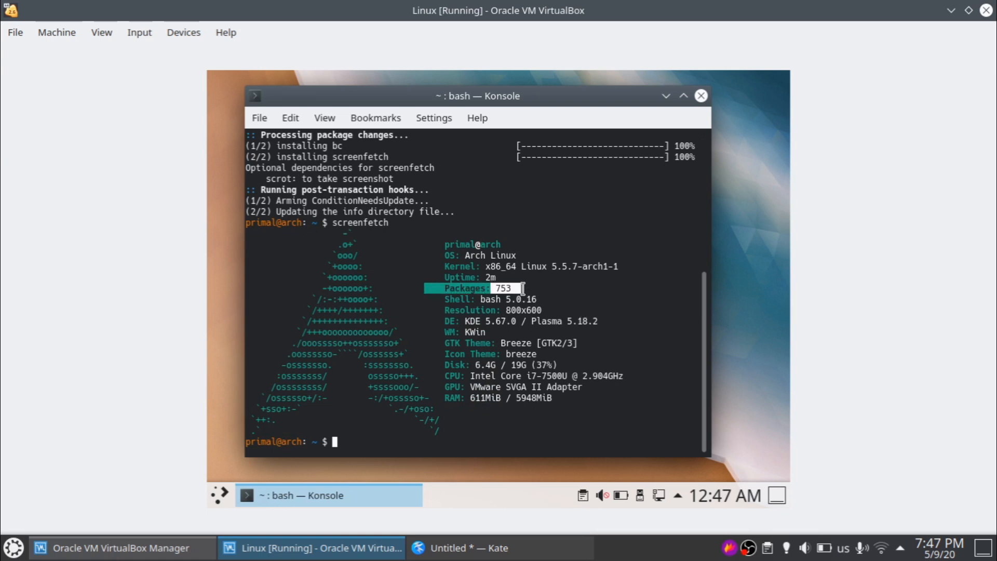
click(523, 288)
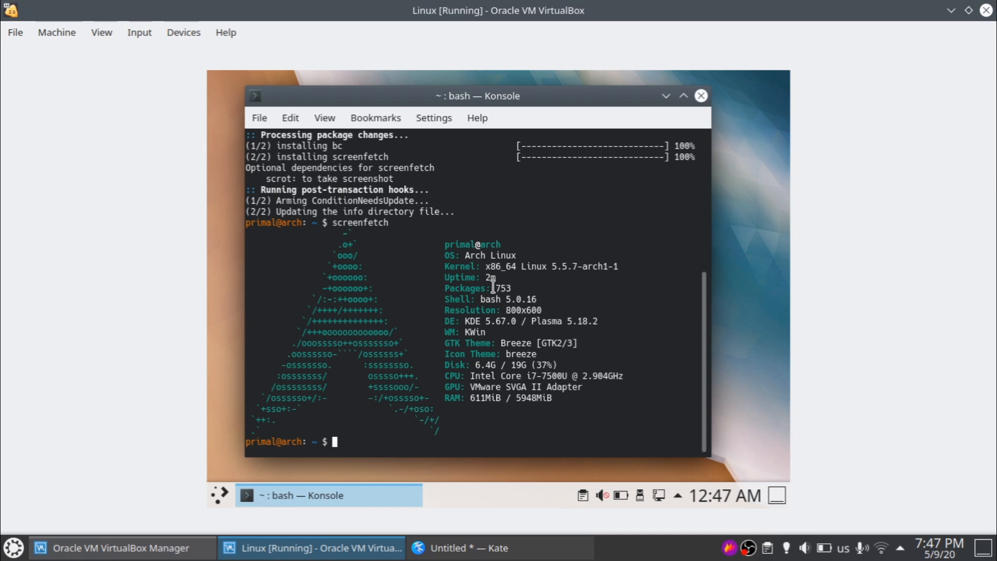
drag(492, 288, 538, 288)
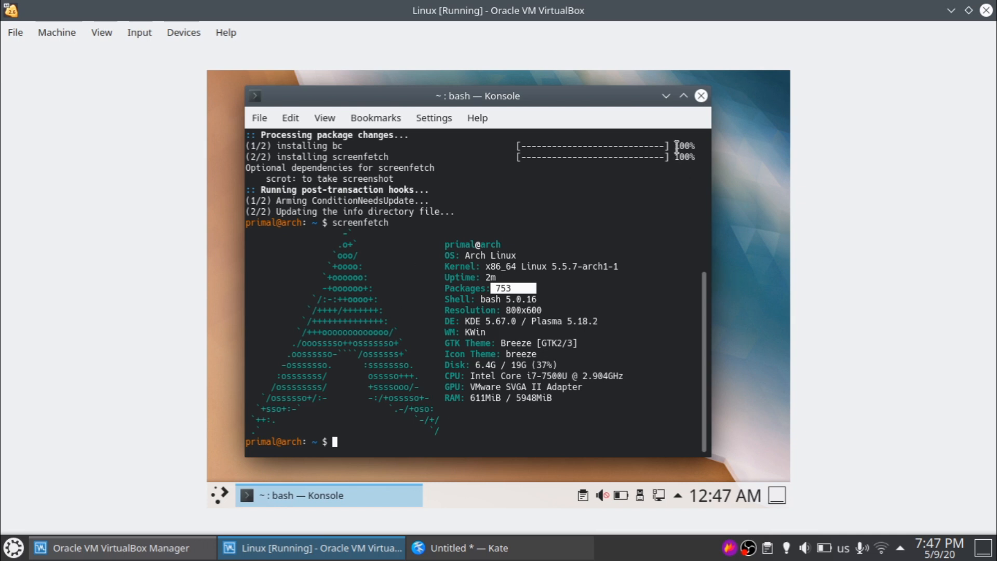
- Close the terminal and launch KSysGuard by searching 'sys' in the launcher
click(702, 96)
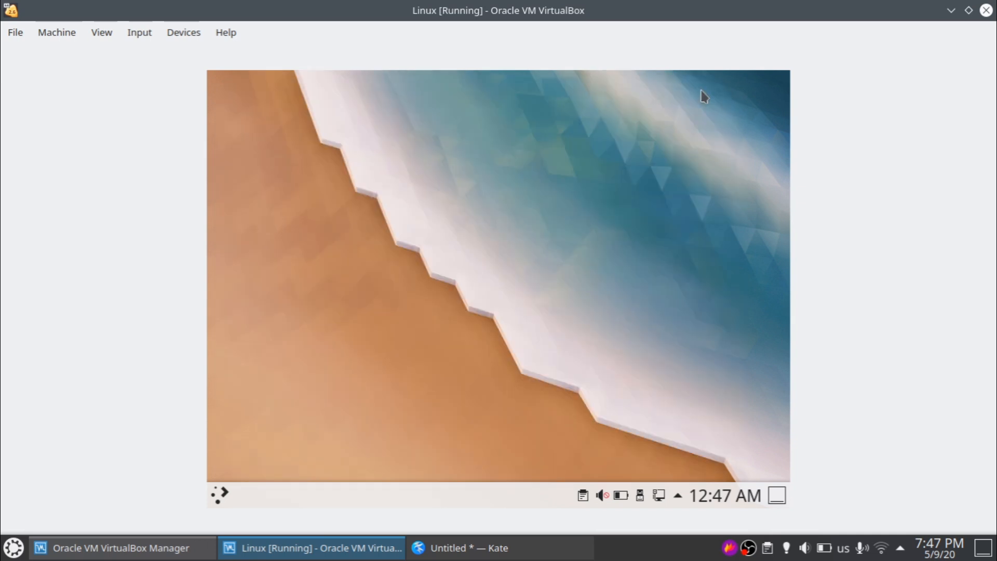
key(super)
click(351, 431)
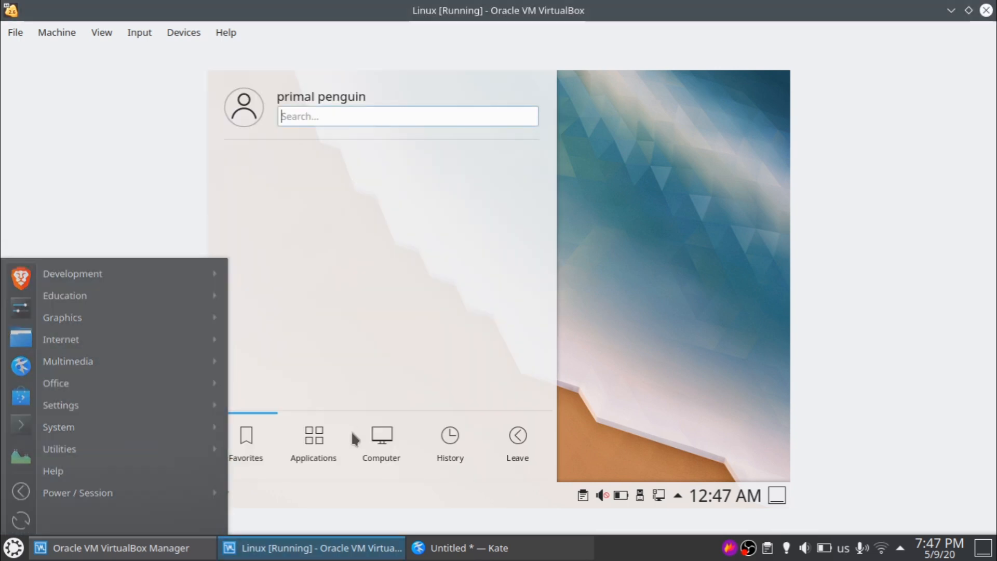
text(sys)
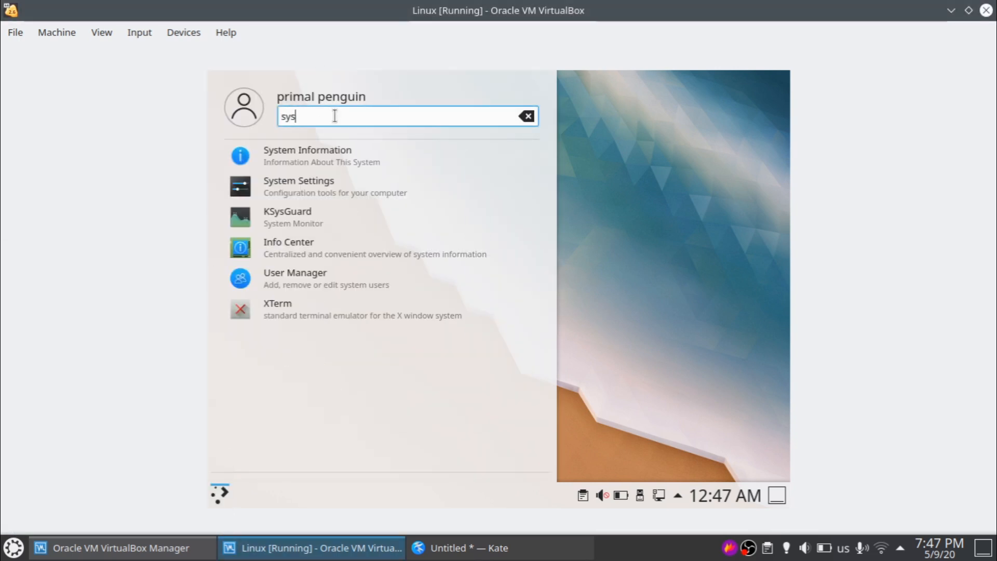
key(Down)
key(Down)
key(Down)
key(Return)
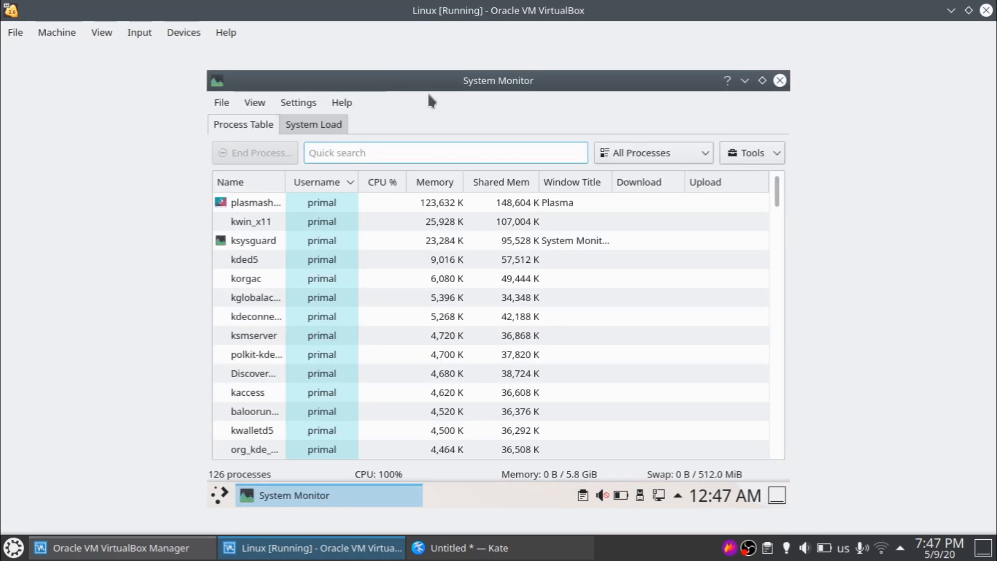
- View the system load graphs (about 366 MiB of 5.8 GiB used), then close System Monitor
click(302, 126)
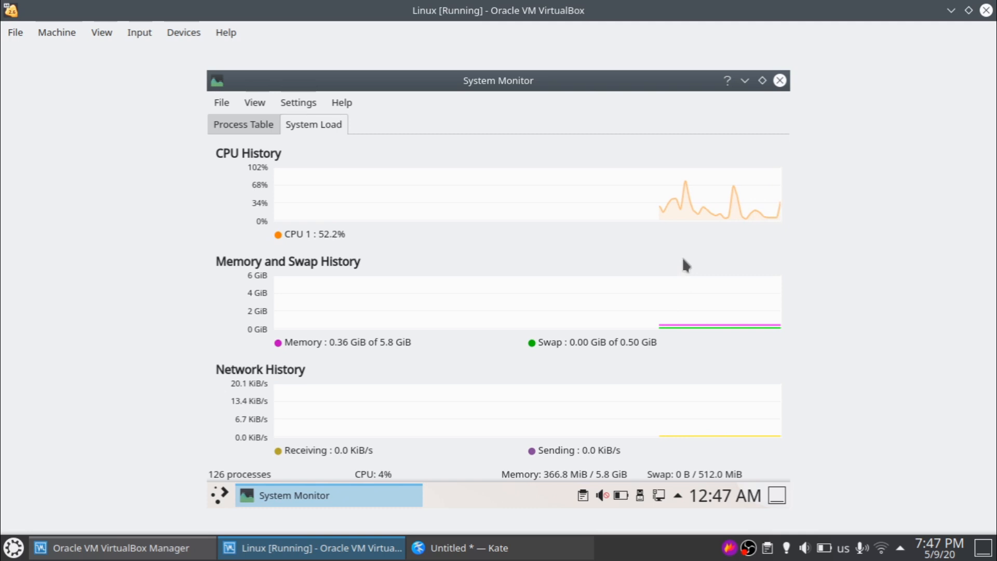
drag(594, 84, 556, 125)
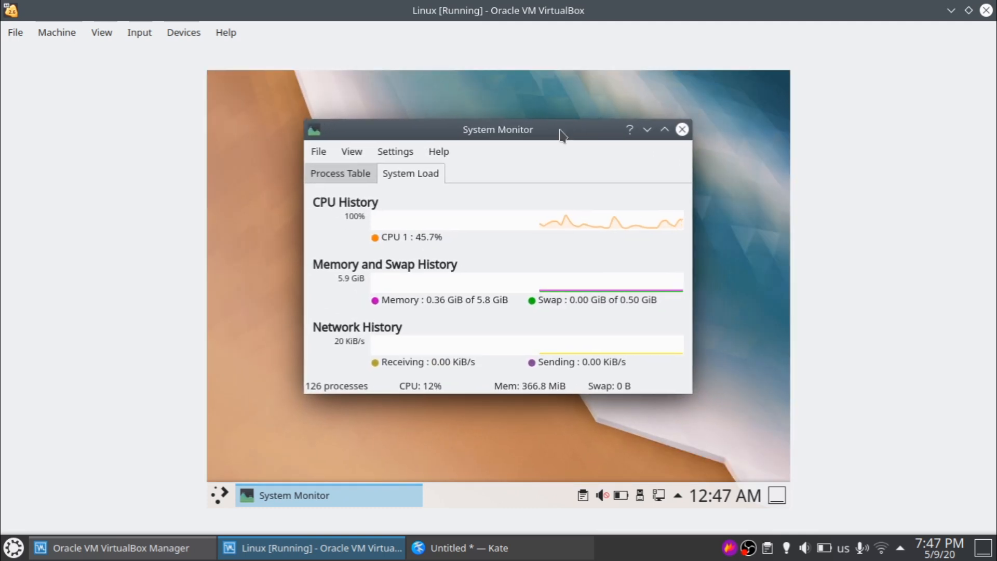
click(683, 133)
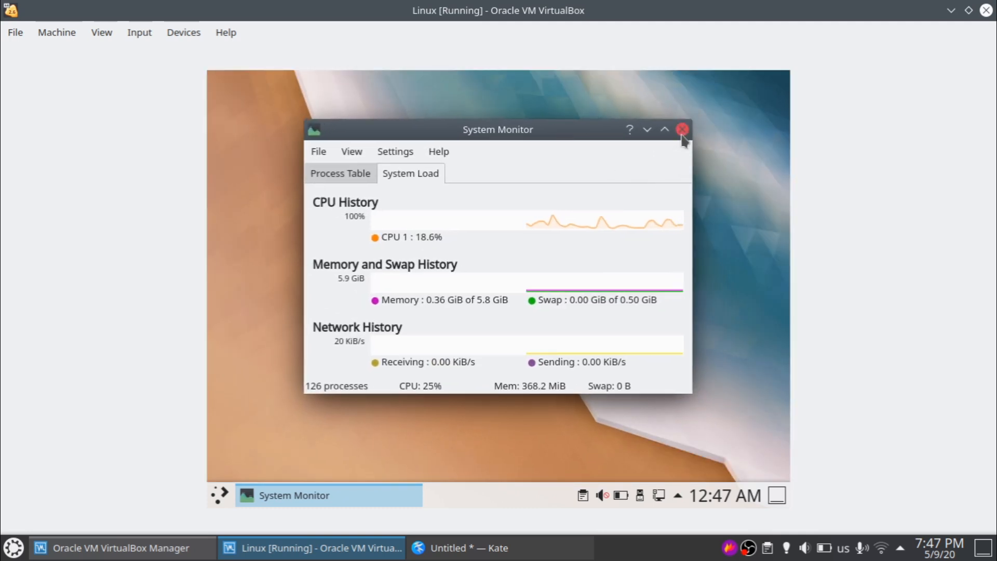
click(220, 496)
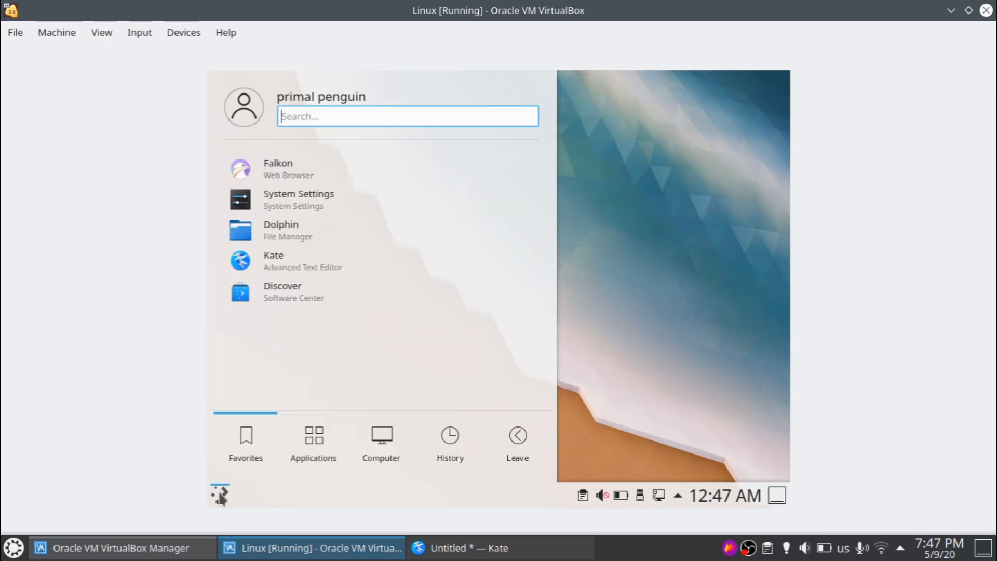
- Open the Application Launcher's settings window from its context menu, then close it
right_click(220, 493)
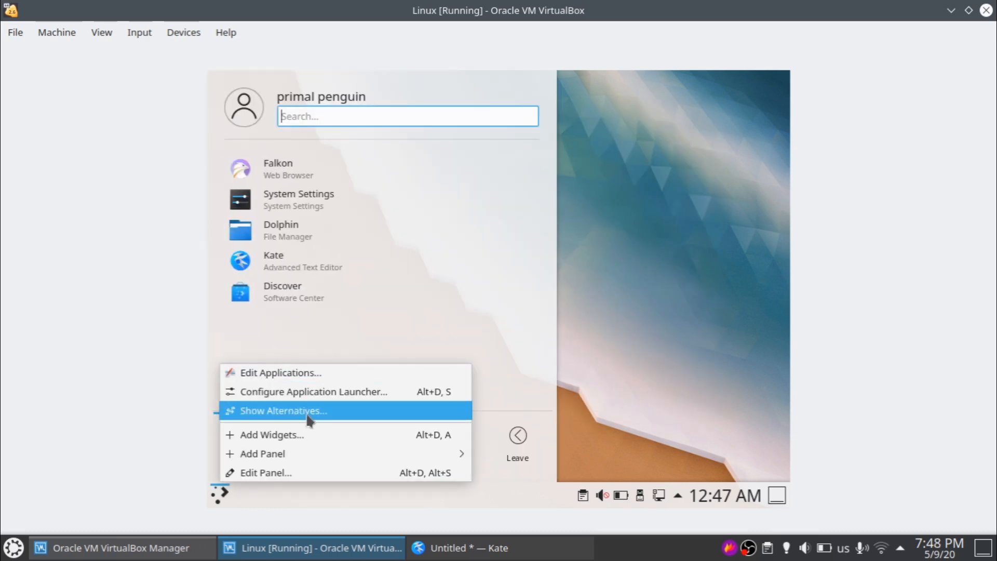
click(298, 392)
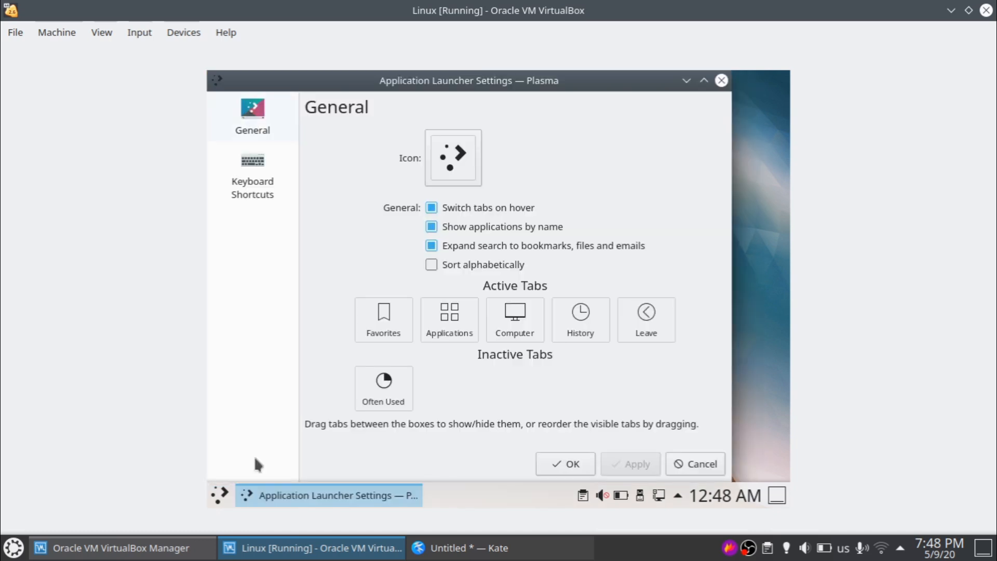
right_click(254, 493)
click(270, 474)
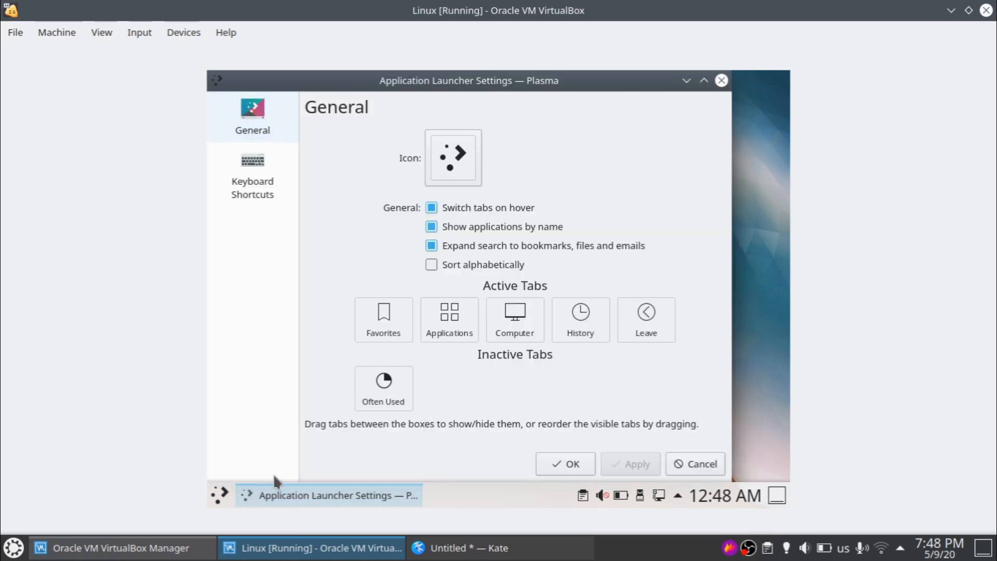
- Swap the panel launcher for Application Menu via Show Alternatives and open the new menu
right_click(222, 494)
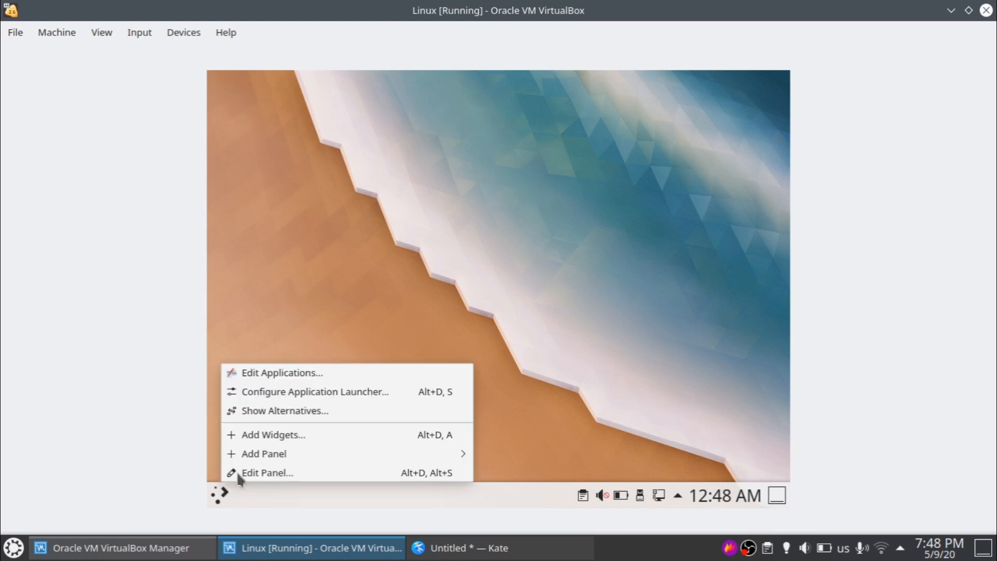
click(273, 413)
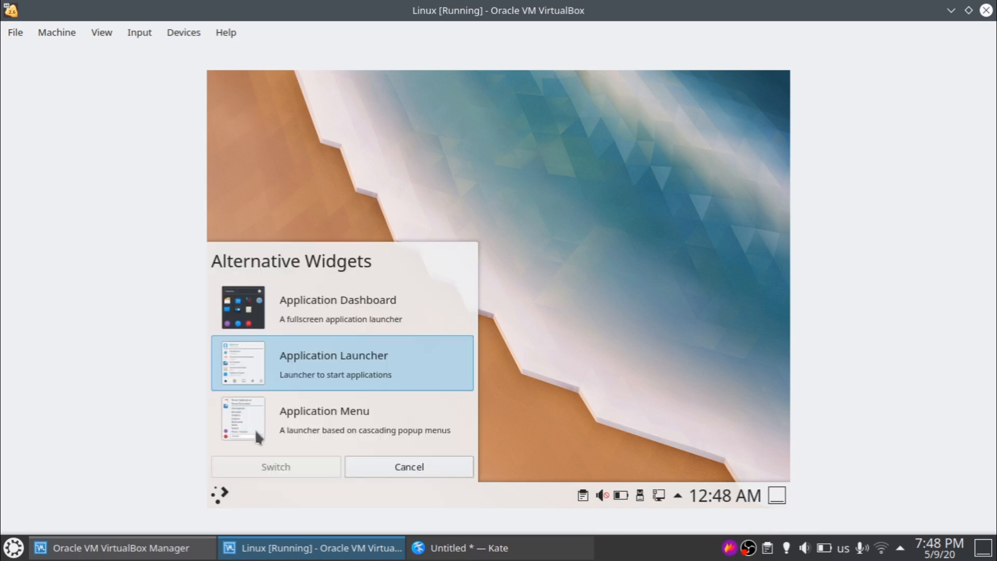
click(252, 428)
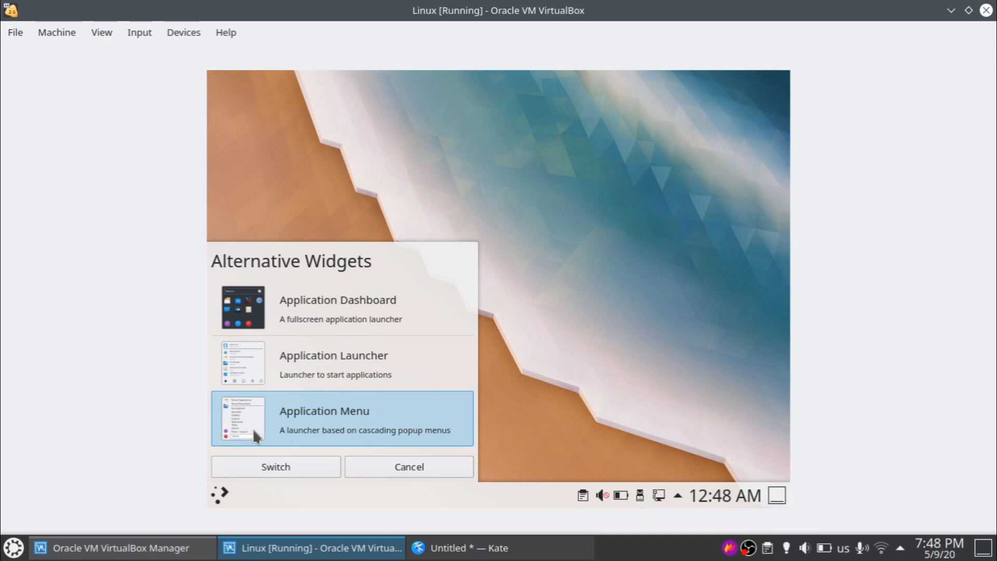
click(270, 469)
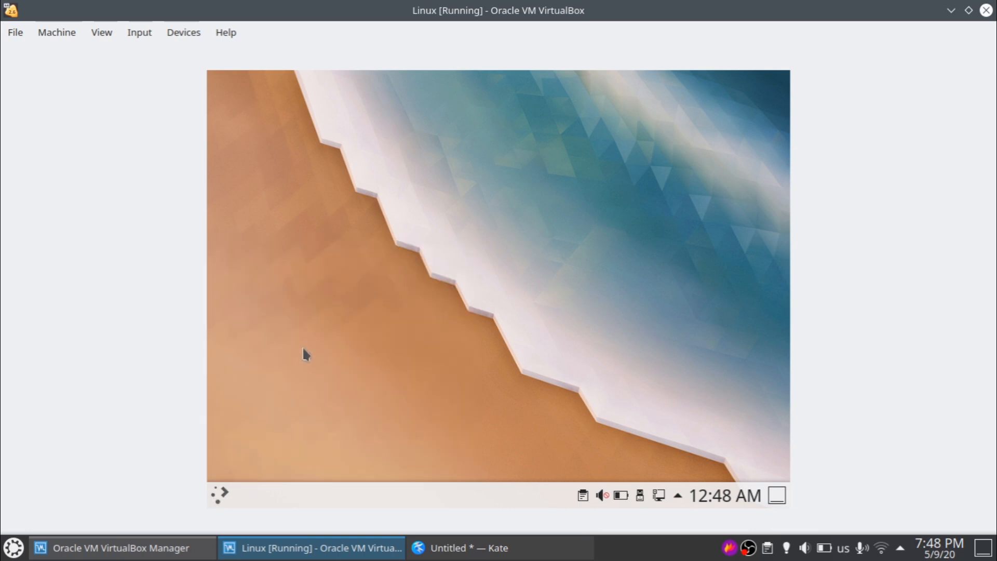
click(215, 501)
mouse_move(343, 243)
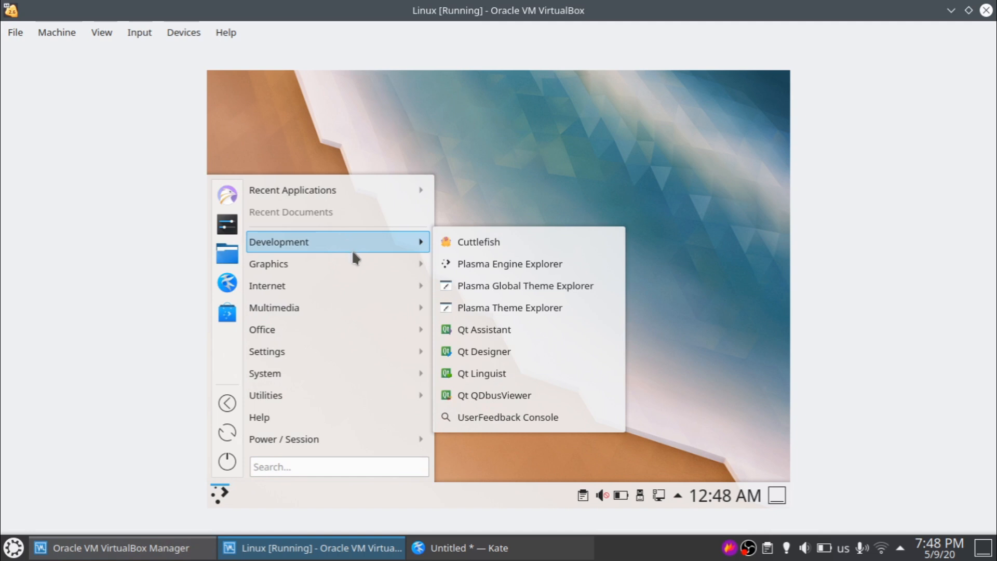
mouse_move(399, 257)
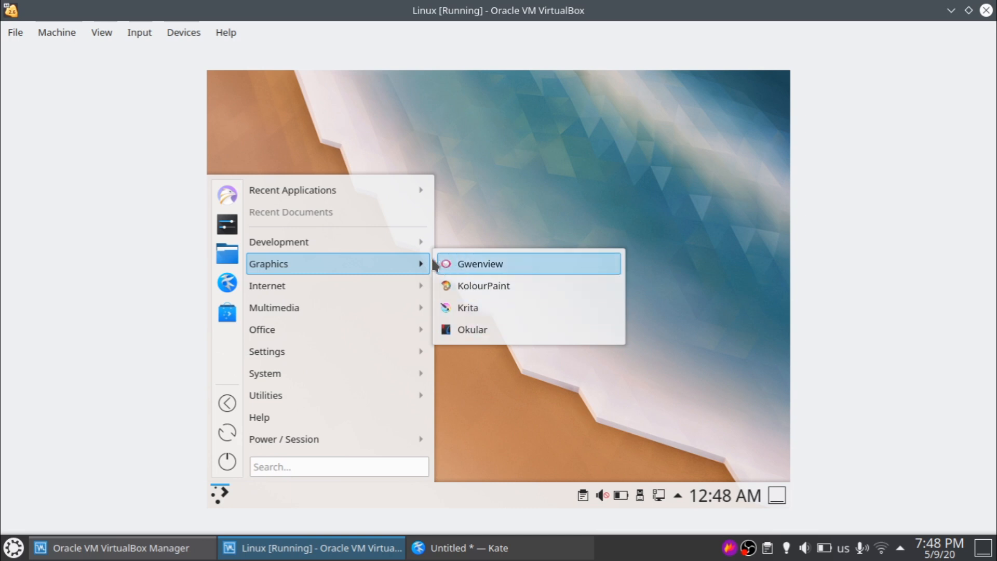
mouse_move(405, 286)
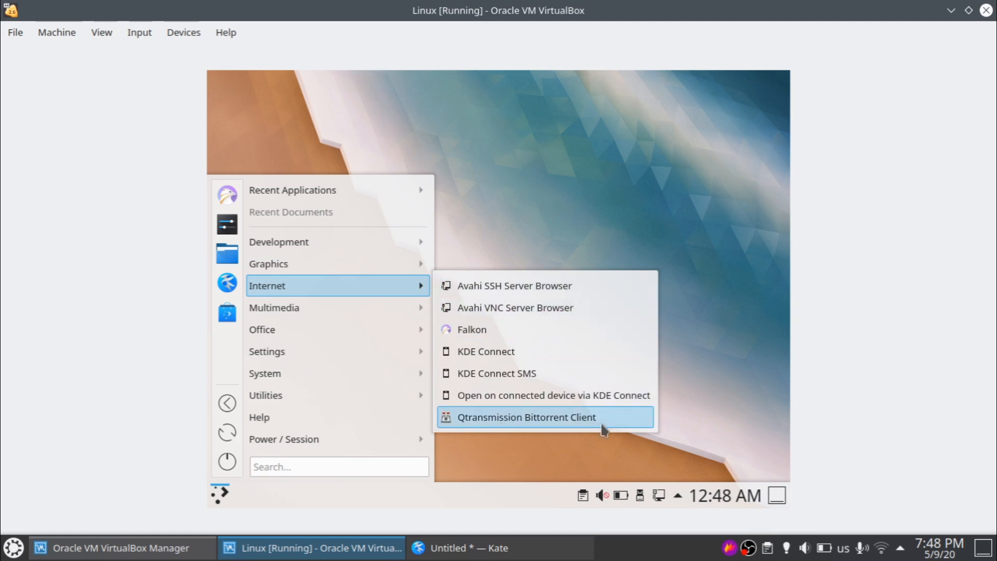
mouse_move(393, 309)
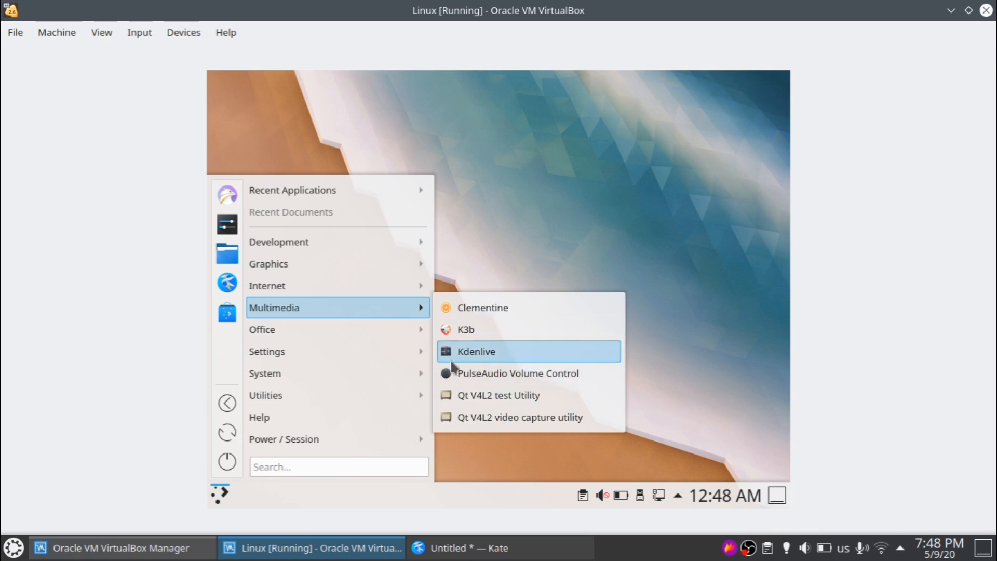
mouse_move(385, 330)
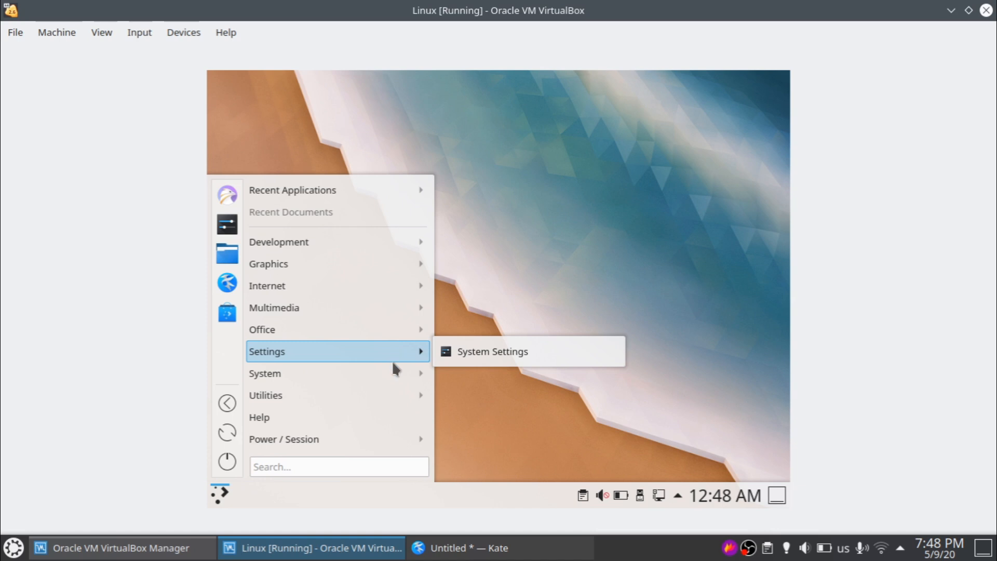
mouse_move(392, 372)
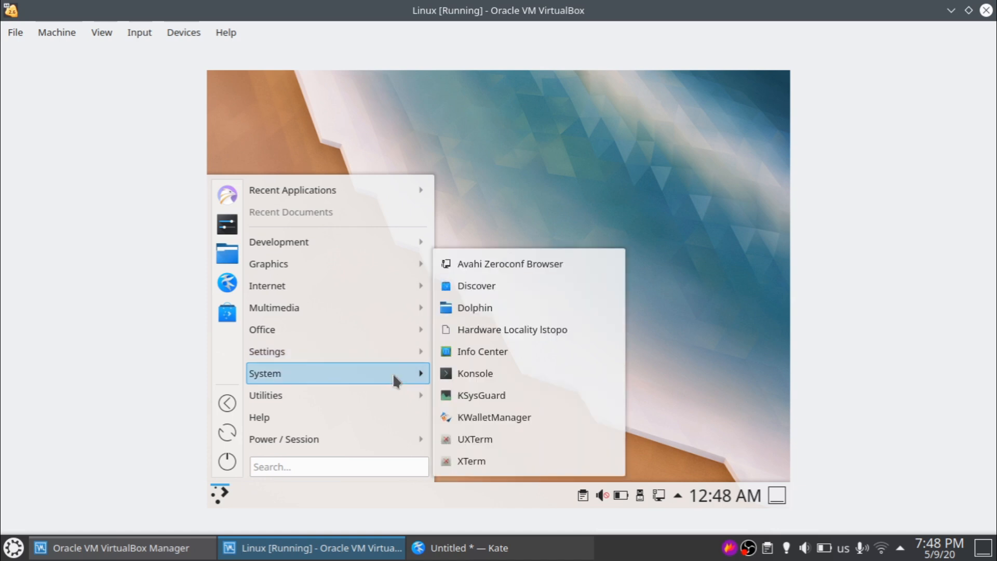
mouse_move(401, 394)
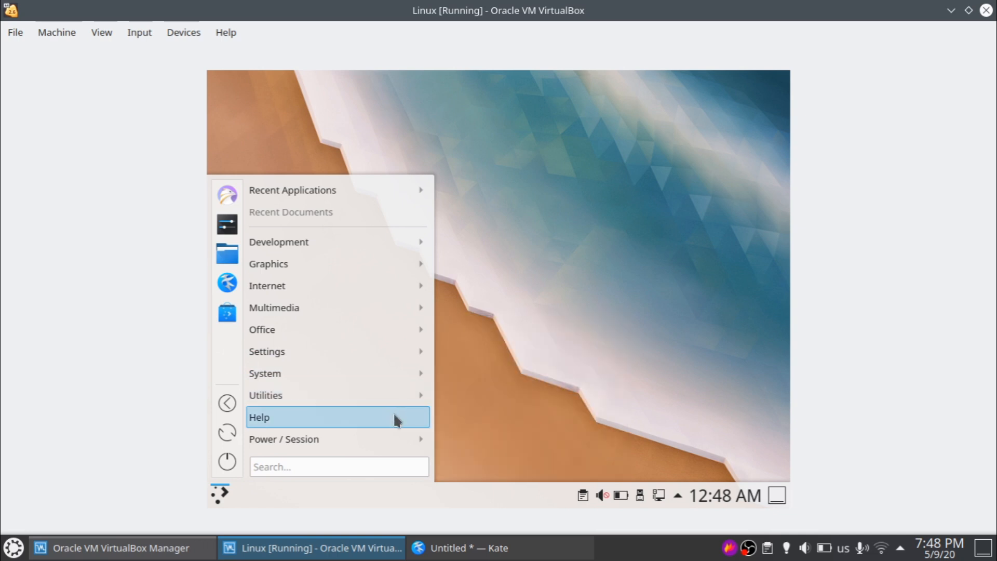
click(550, 414)
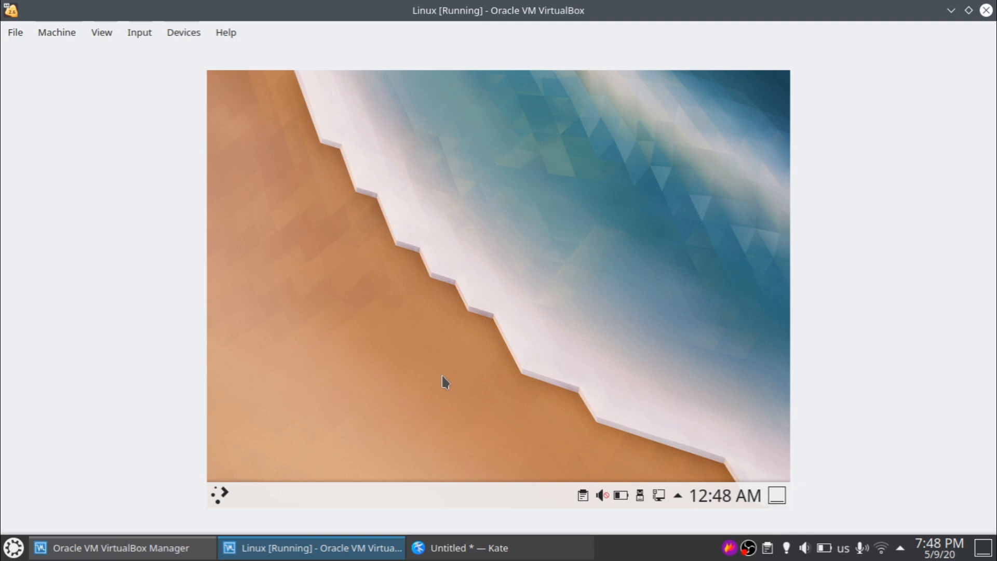
- Run 'sudo pacman -S plasma-meta' in Konsole, decline the 5.18-2 install with n, close Konsole
key(ctrl+alt+t)
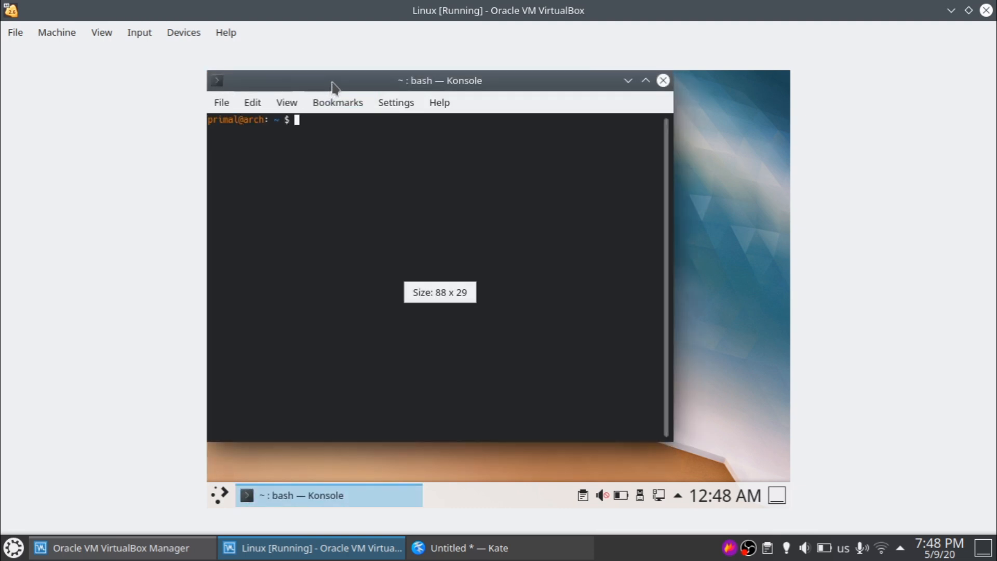
drag(332, 85, 366, 97)
text(sudo )
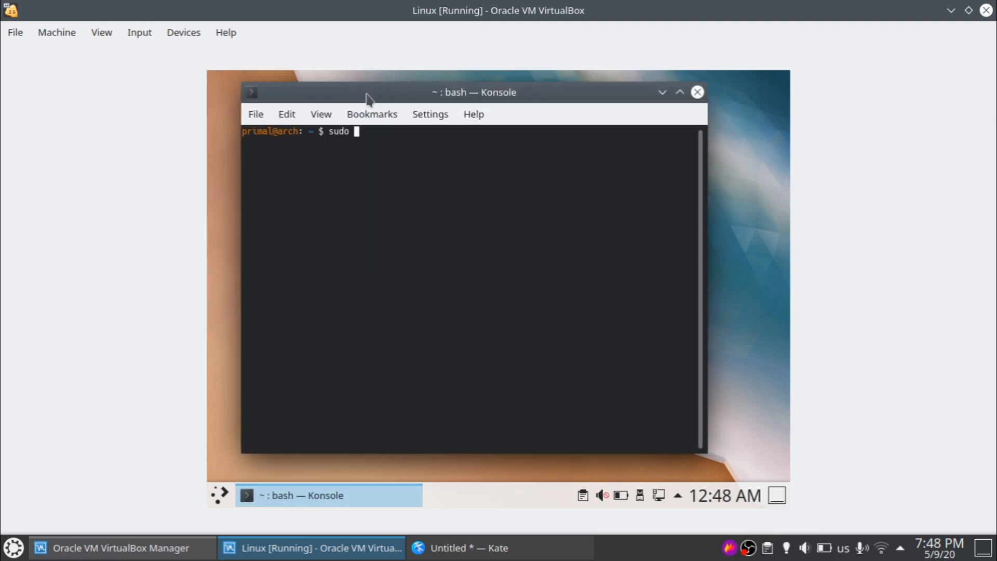
text(pacman -S plasma-meta)
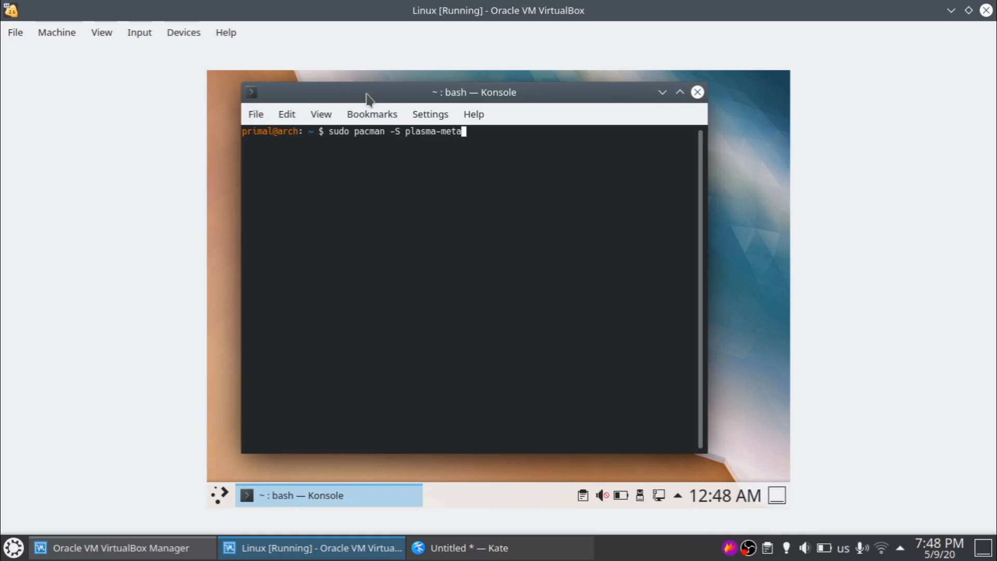
key(Return)
key(Return)
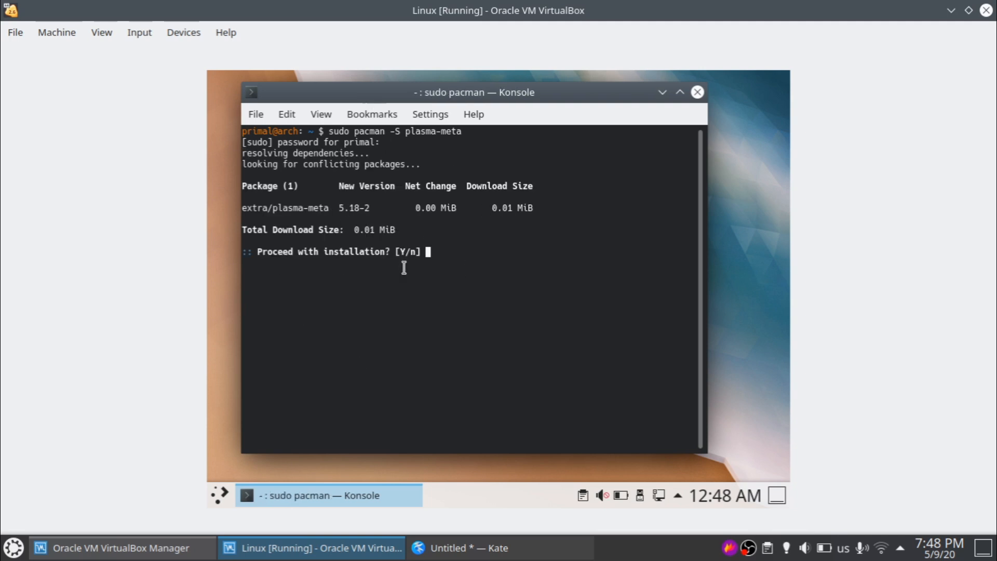
text(n)
key(Return)
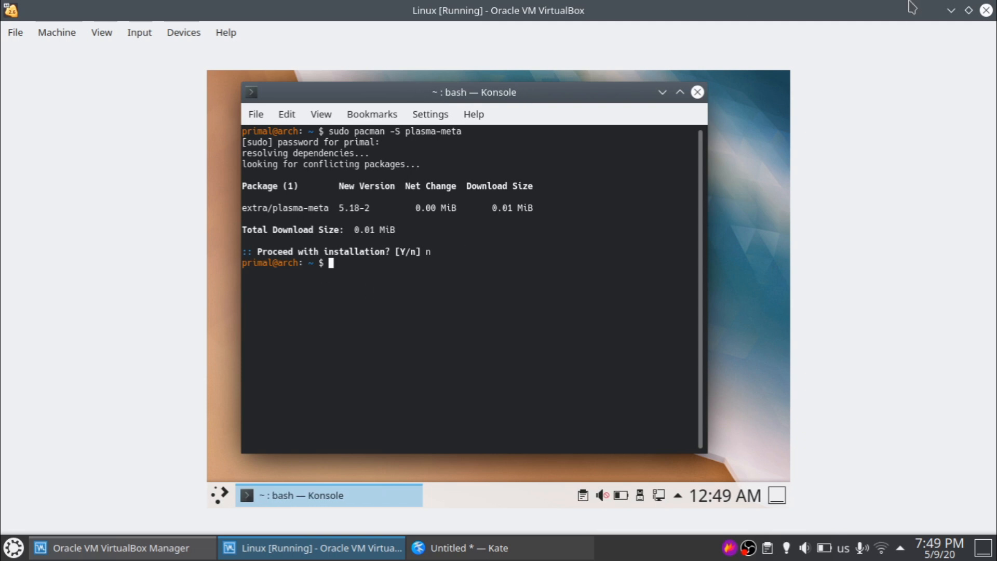
click(697, 93)
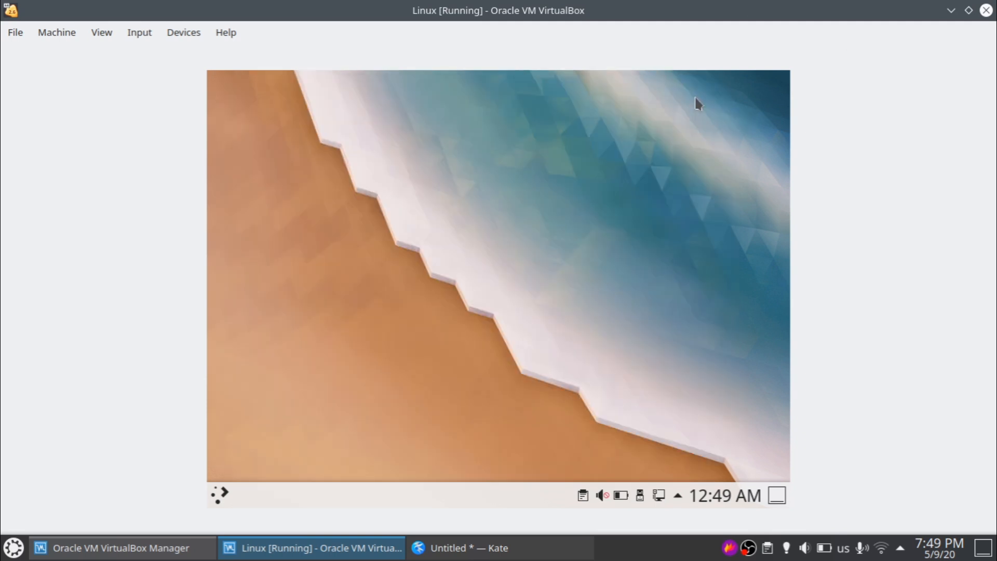